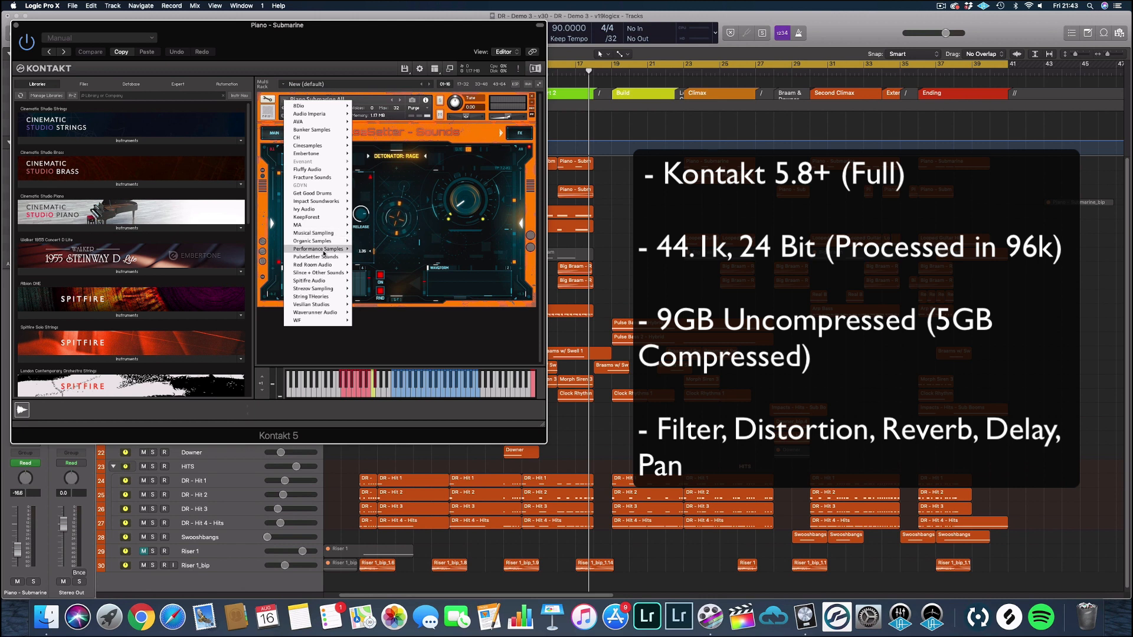
# Browse the PulseSetter Sounds Detonator Rage instrument folders, including Trailer Elements and Trailer Impacts, then close the Kontakt window
pyautogui.moveTo(323, 253)
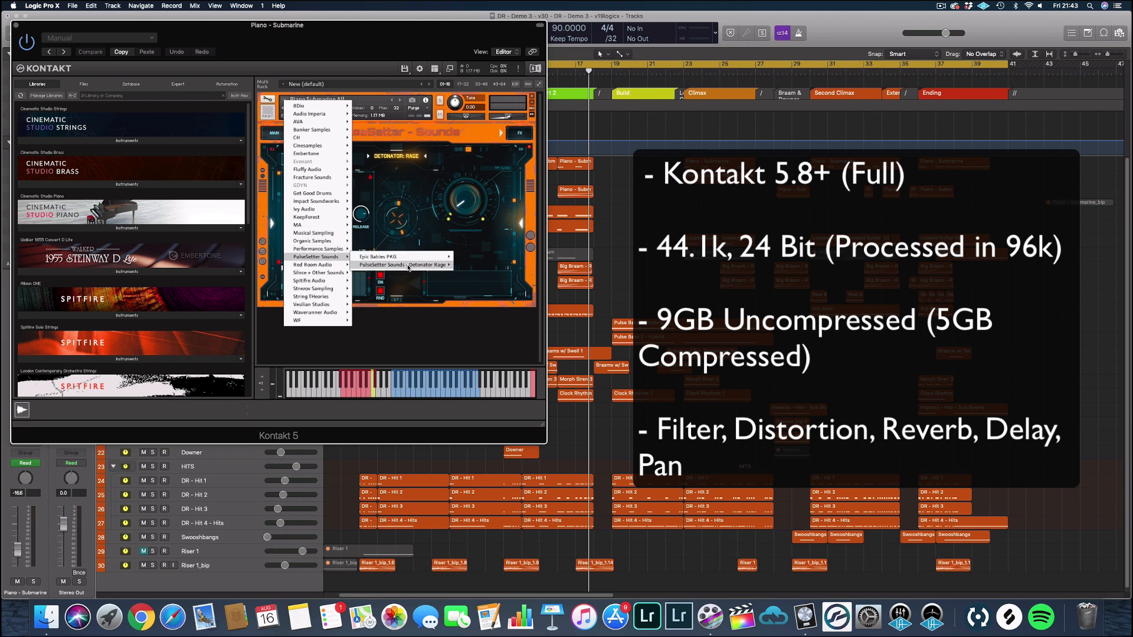
pyautogui.moveTo(466, 266)
pyautogui.moveTo(430, 267)
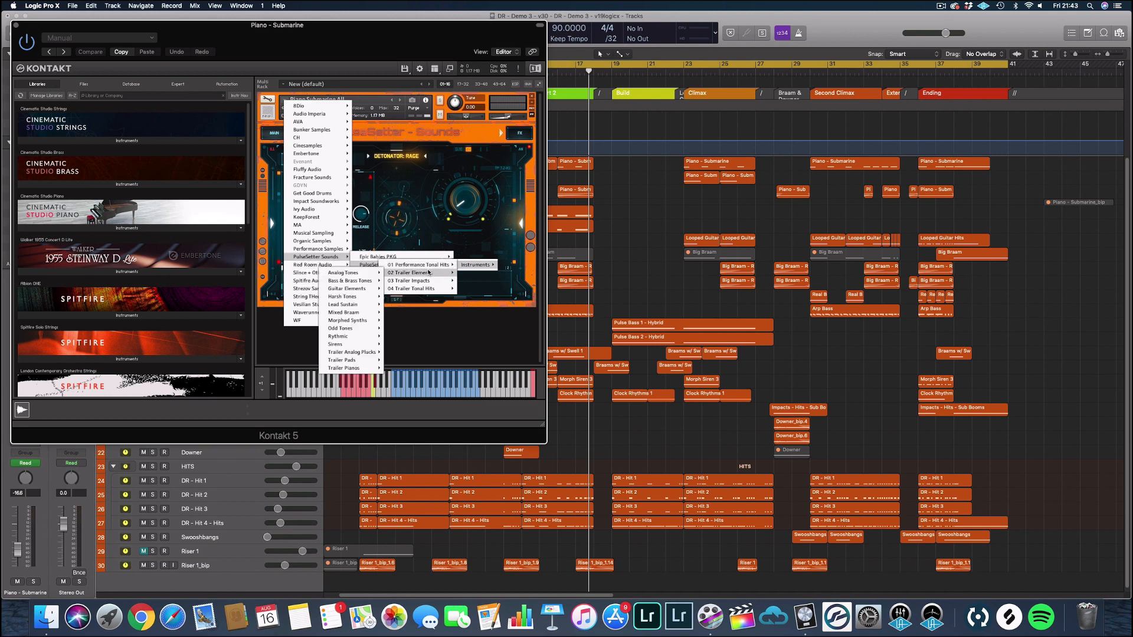
pyautogui.moveTo(364, 274)
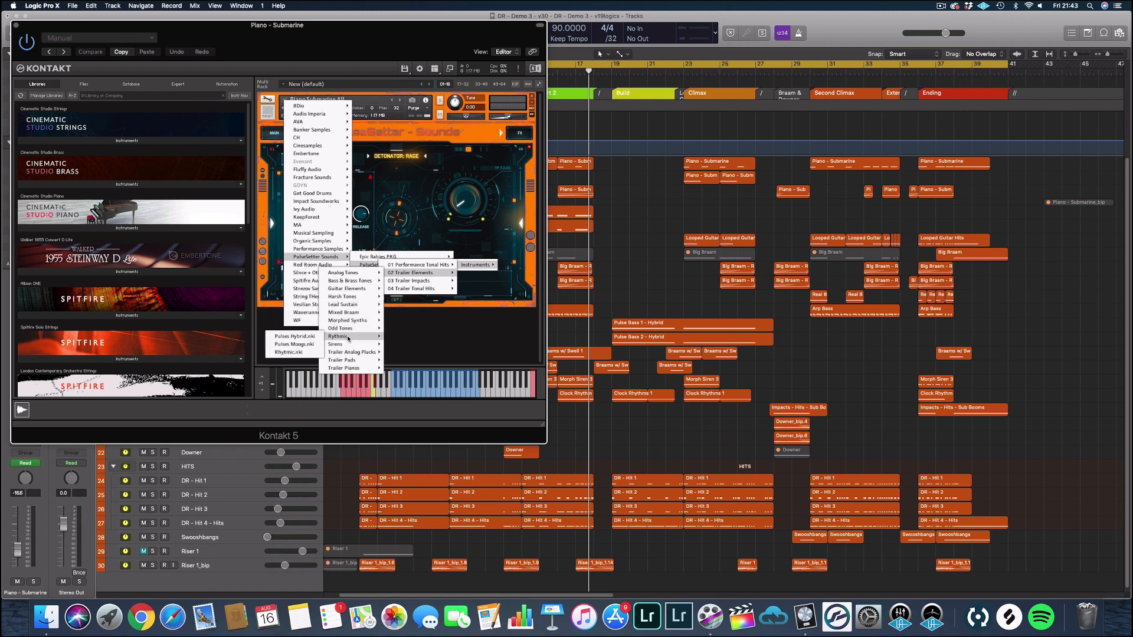
pyautogui.moveTo(353, 352)
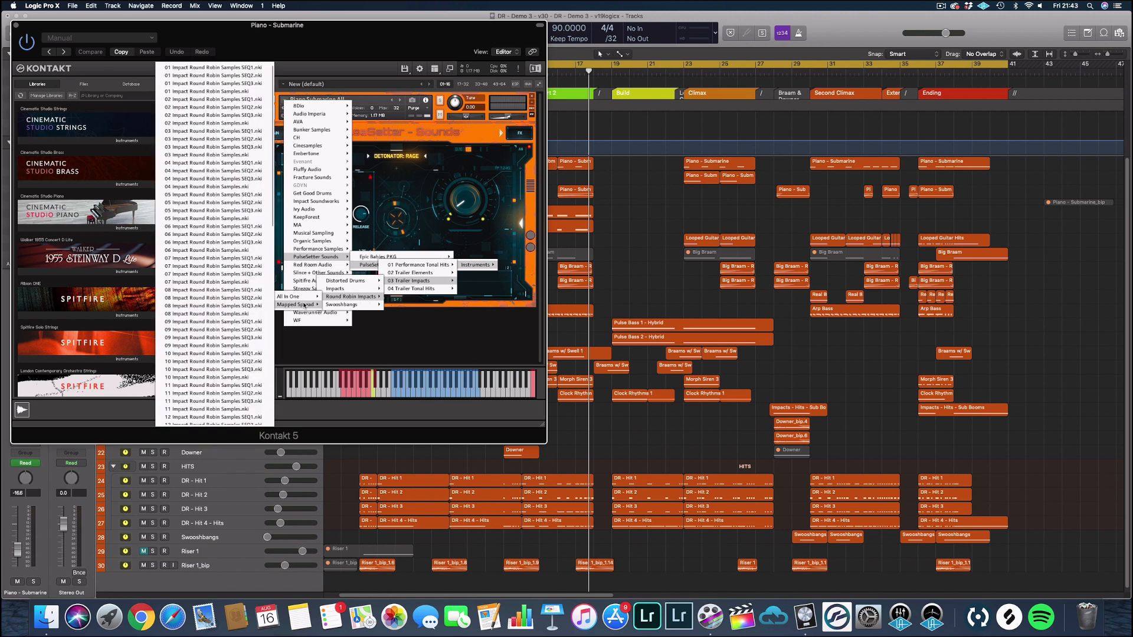
pyautogui.moveTo(305, 299)
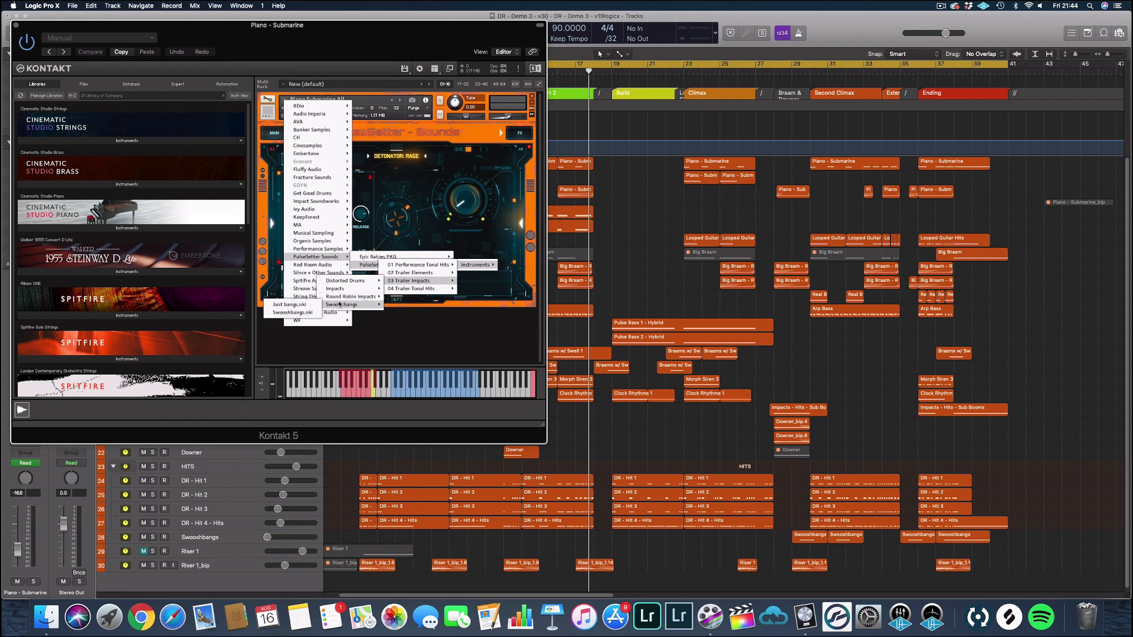
pyautogui.click(426, 186)
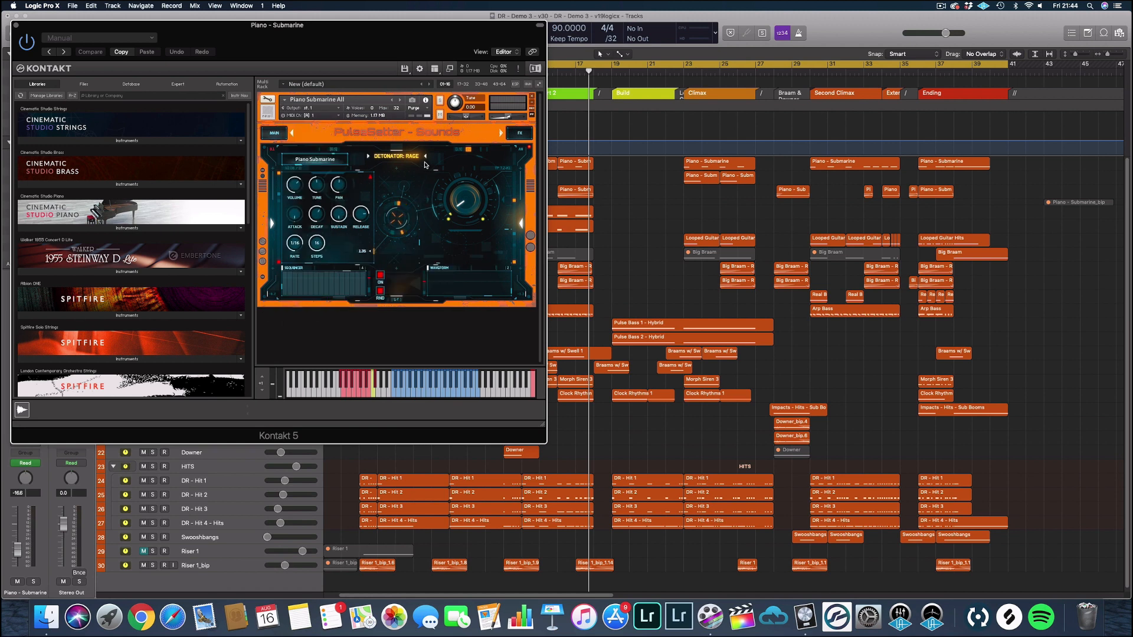
pyautogui.click(16, 25)
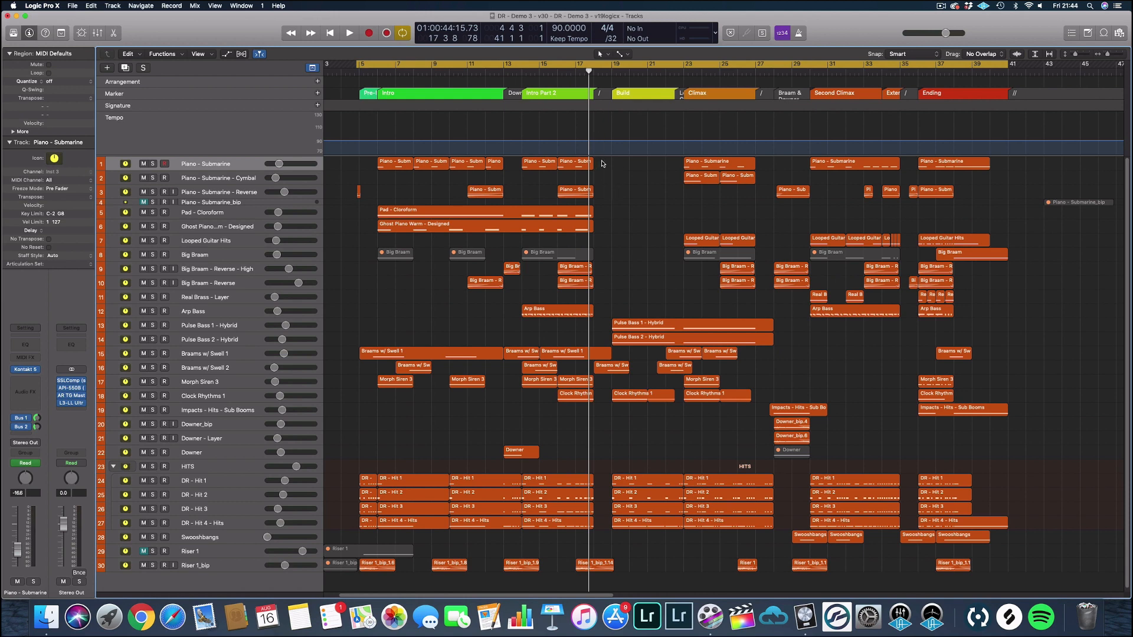
# Play the demo arrangement through to its Ending section with the project window in full screen, and stop playback there
pyautogui.press('space')
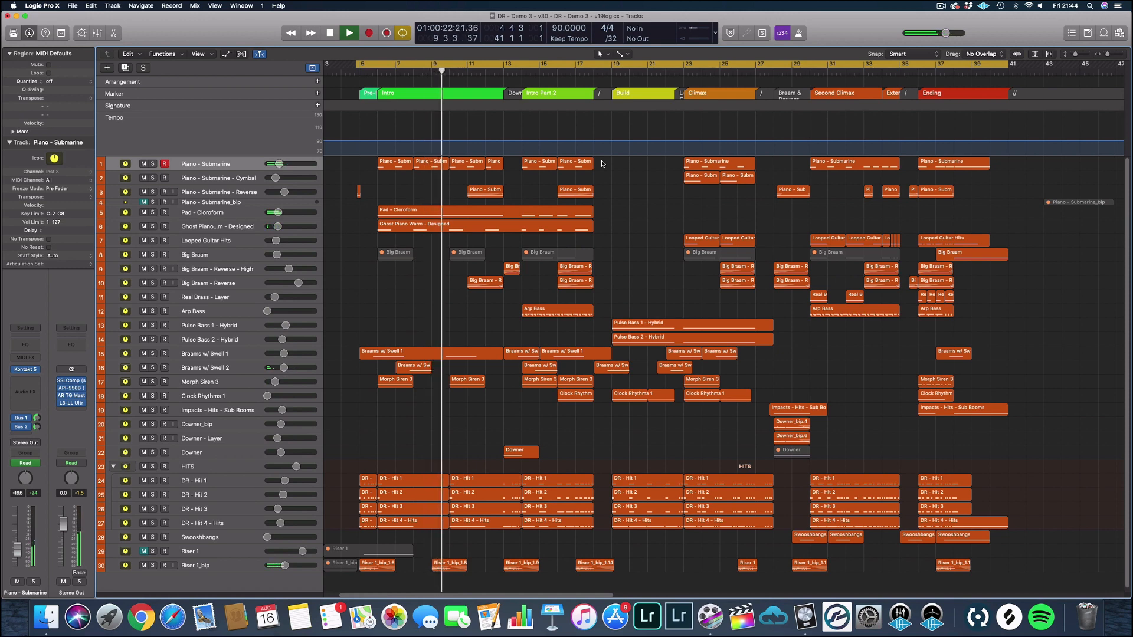
pyautogui.click(26, 16)
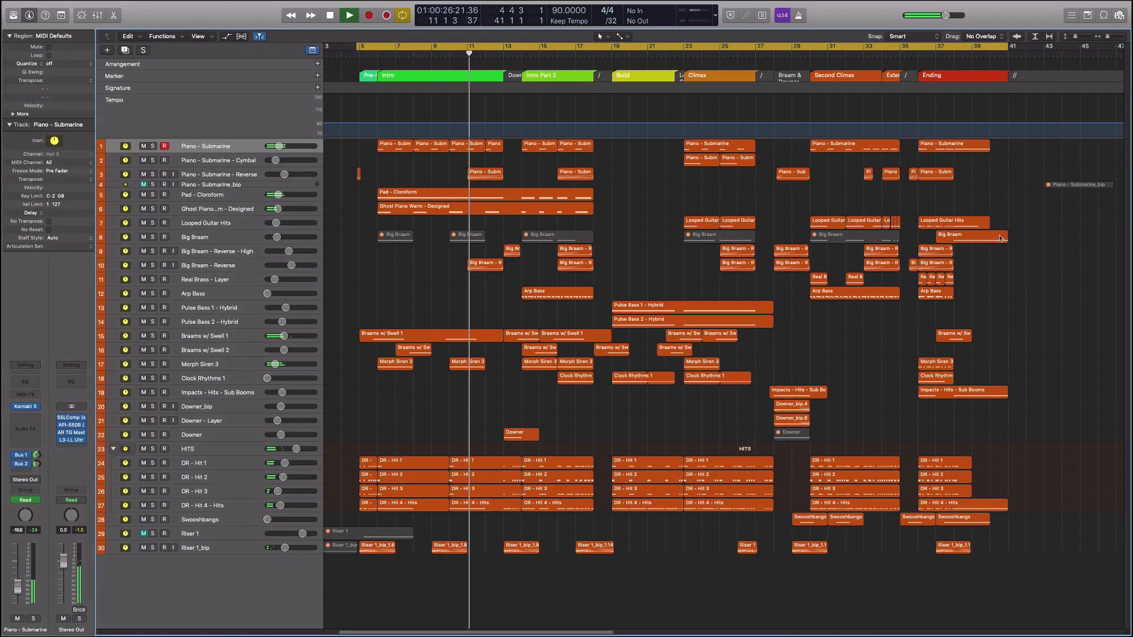
pyautogui.scroll(2, 1010, 219)
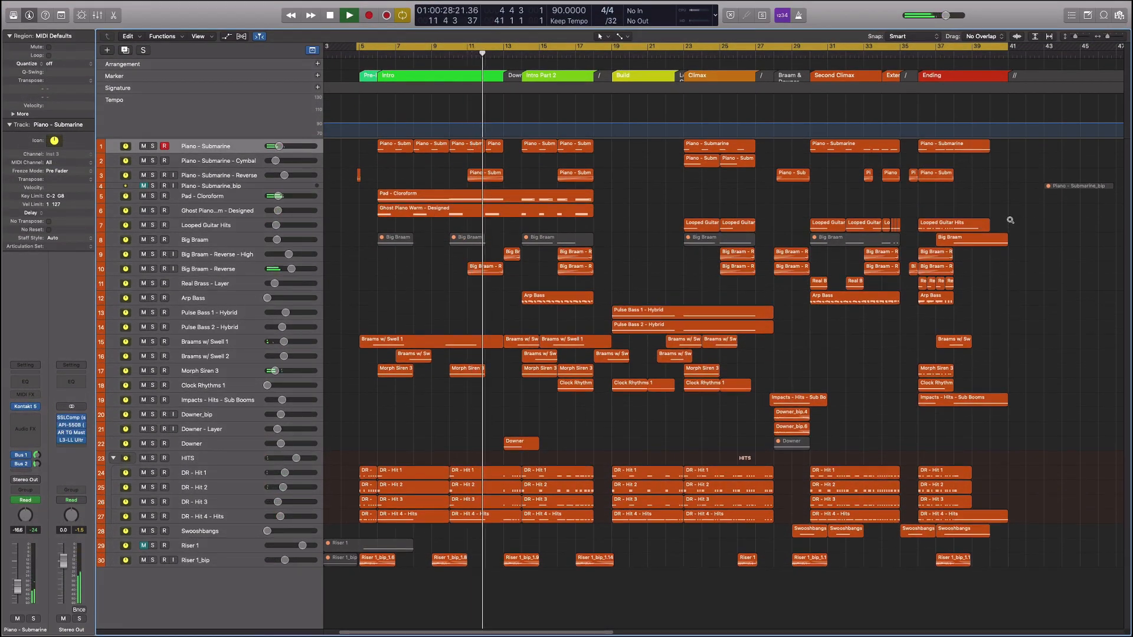
pyautogui.scroll(1, 1010, 219)
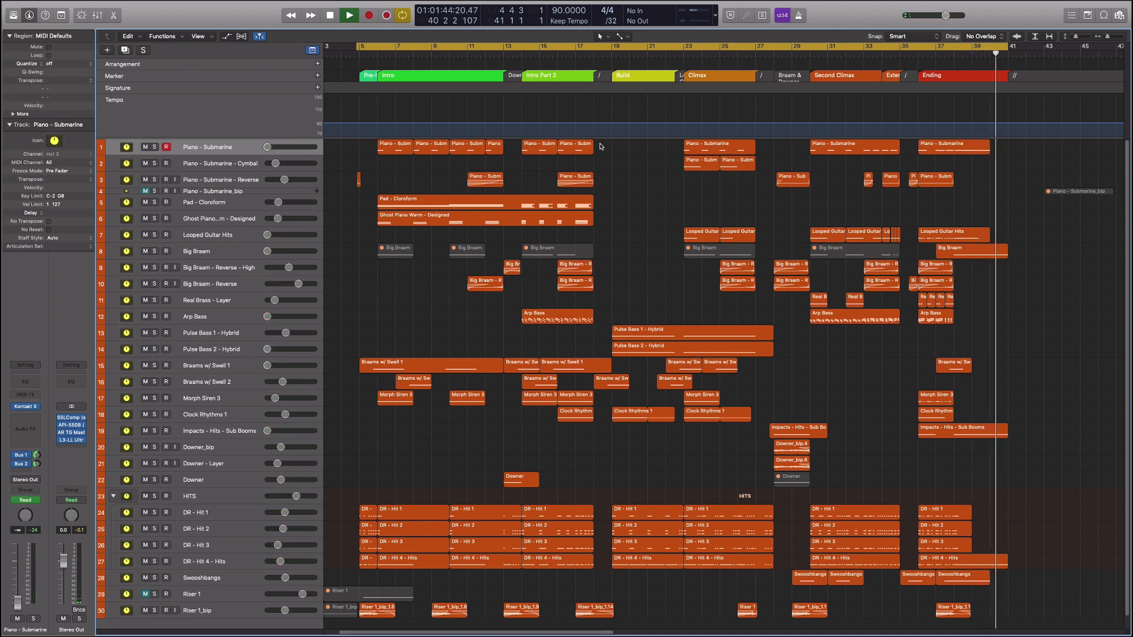
pyautogui.press('space')
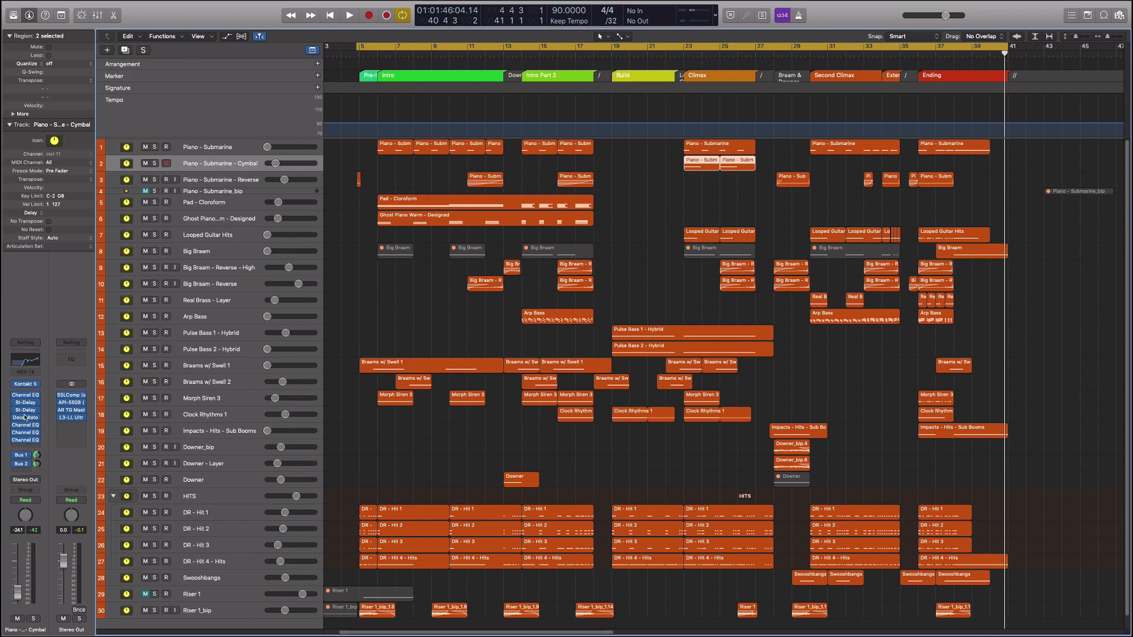
# Examine the insert plug-ins of the instrument tracks, from Ghost Piano Warm - Designed down through the braams, Morph Siren 3 and Downer
pyautogui.click(222, 218)
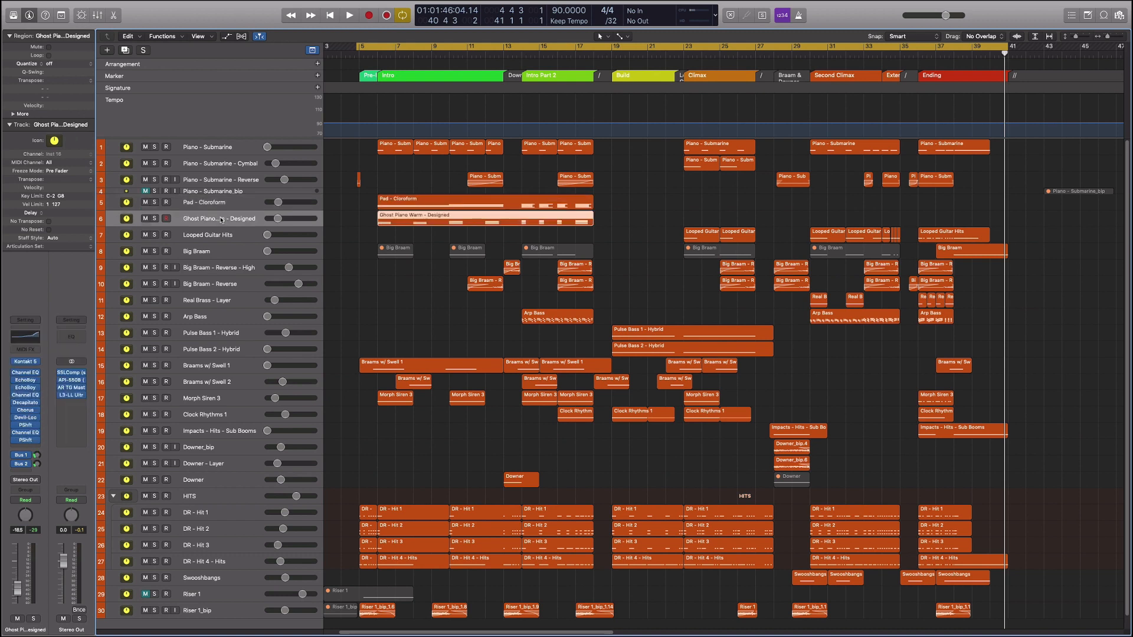
pyautogui.click(220, 249)
pyautogui.click(209, 317)
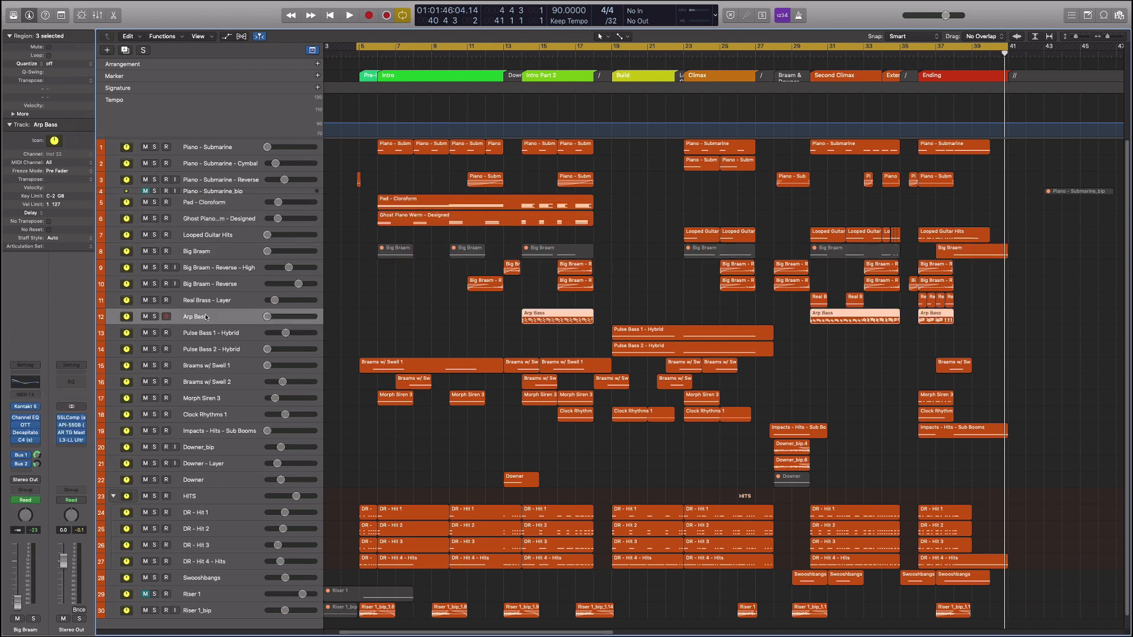
pyautogui.click(207, 332)
pyautogui.click(209, 383)
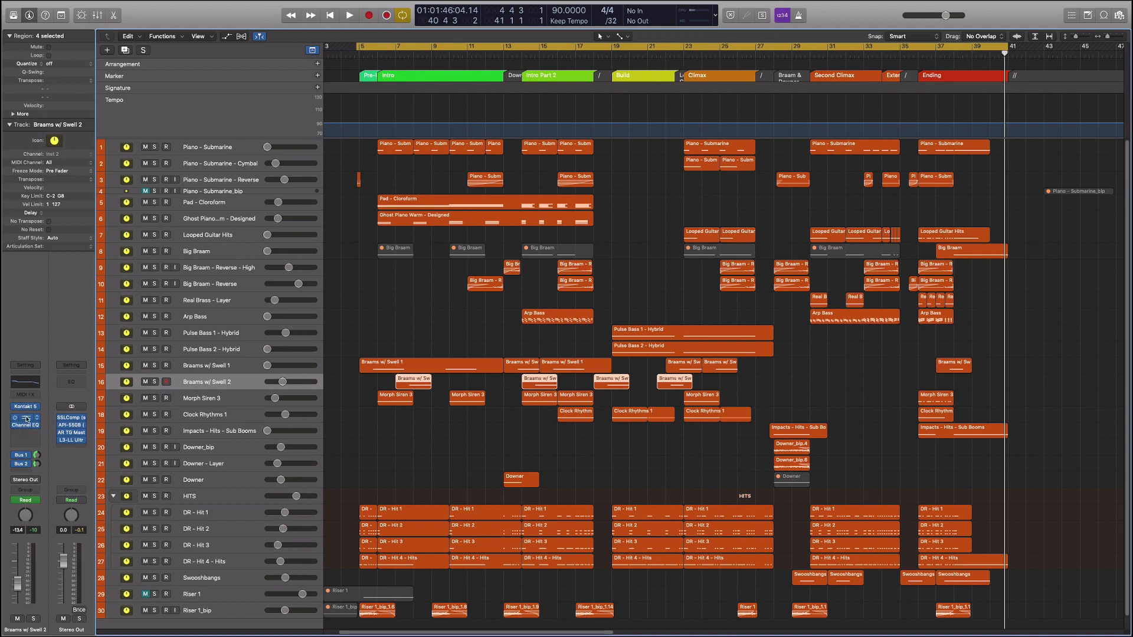
pyautogui.click(199, 370)
pyautogui.click(206, 399)
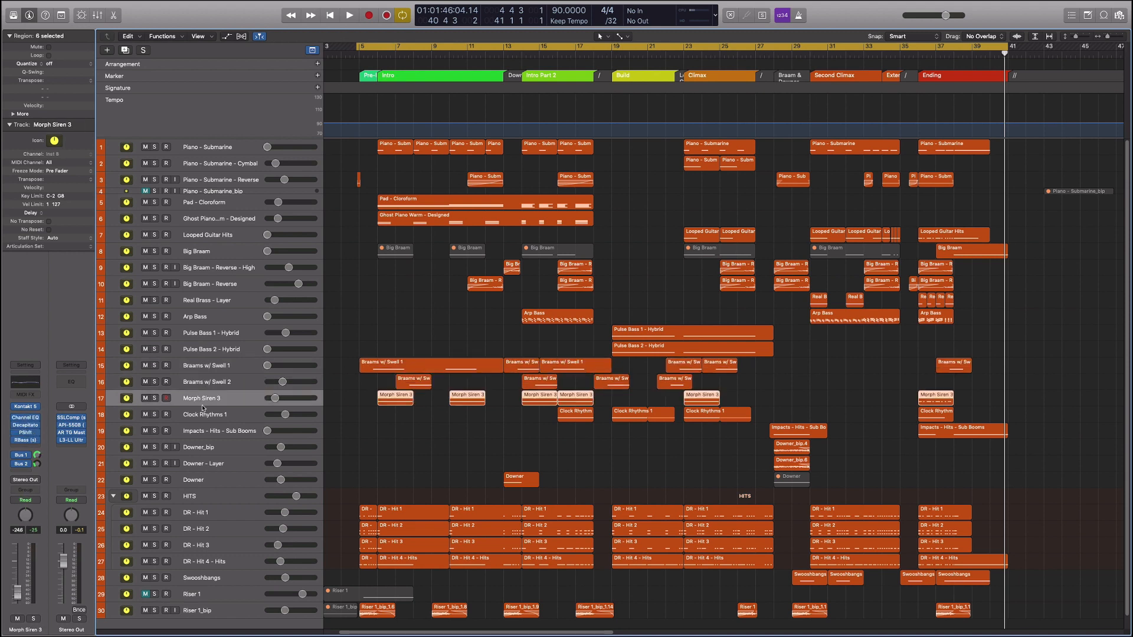
pyautogui.click(208, 416)
pyautogui.click(215, 464)
pyautogui.click(214, 477)
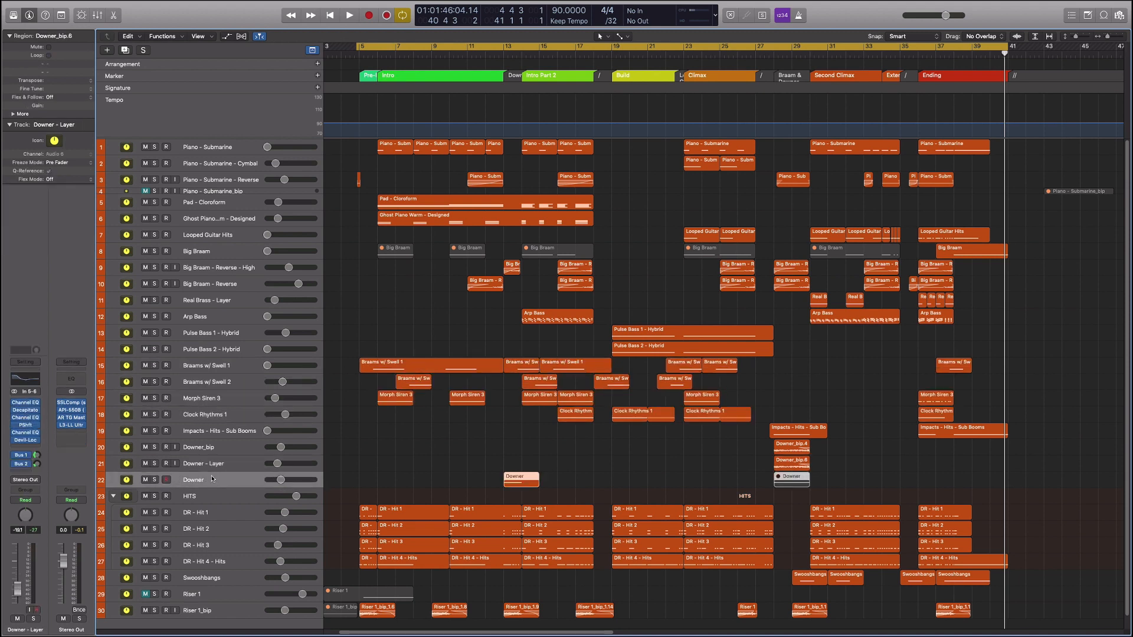
# Examine the plug-in chains of the HITS tracks and the two reversed Big Braam tracks
pyautogui.click(221, 497)
pyautogui.click(228, 550)
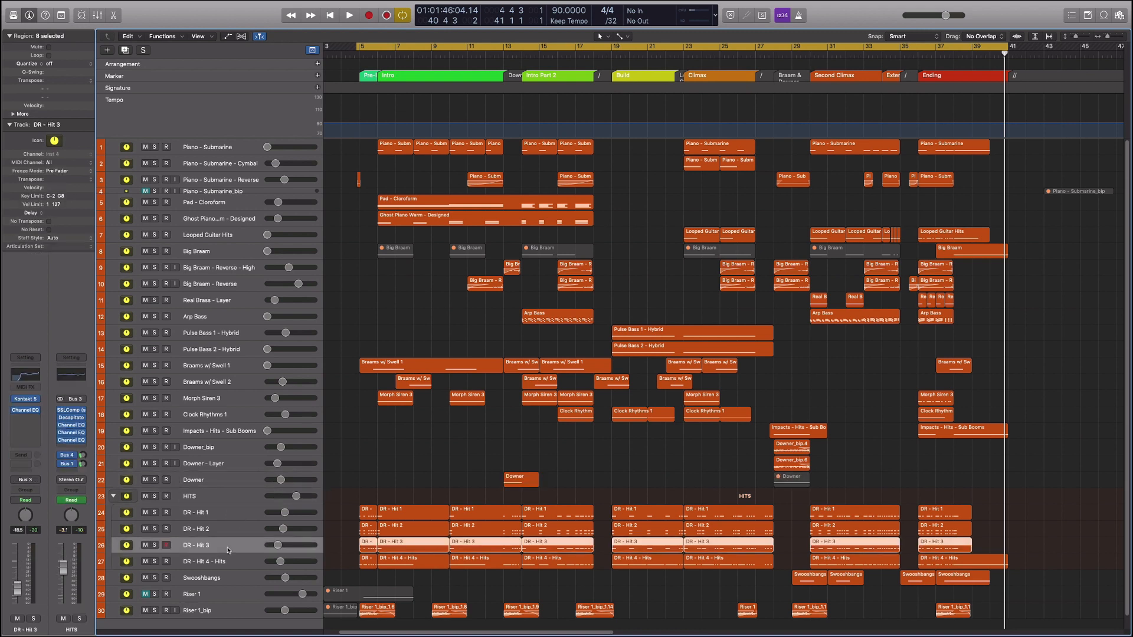
pyautogui.click(224, 527)
pyautogui.click(229, 512)
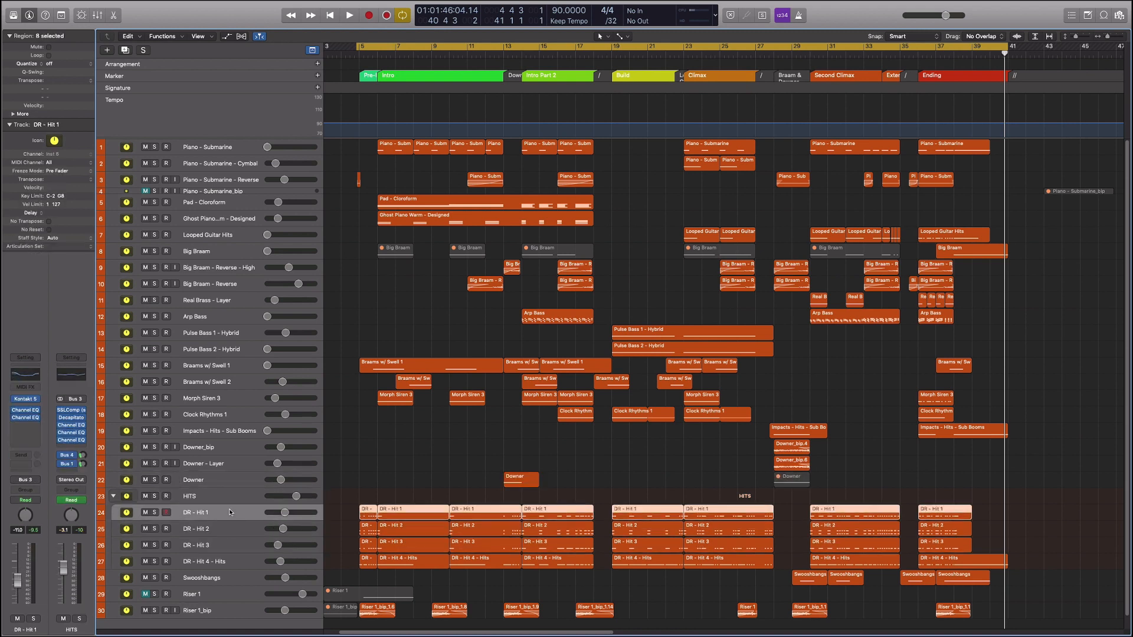
pyautogui.click(236, 218)
pyautogui.click(224, 287)
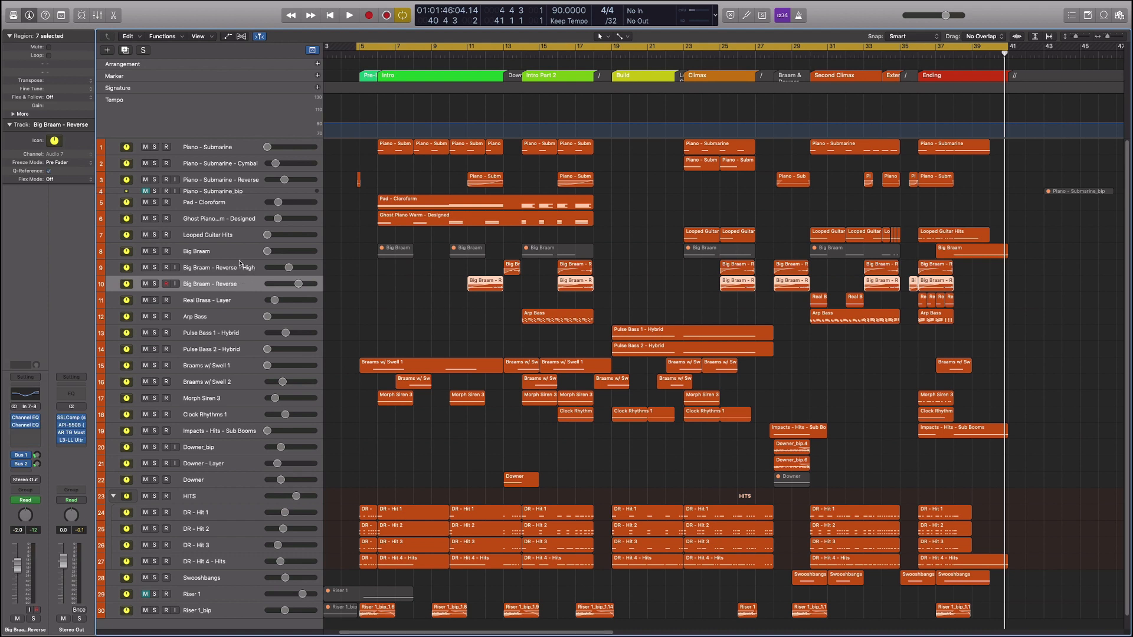
pyautogui.click(217, 272)
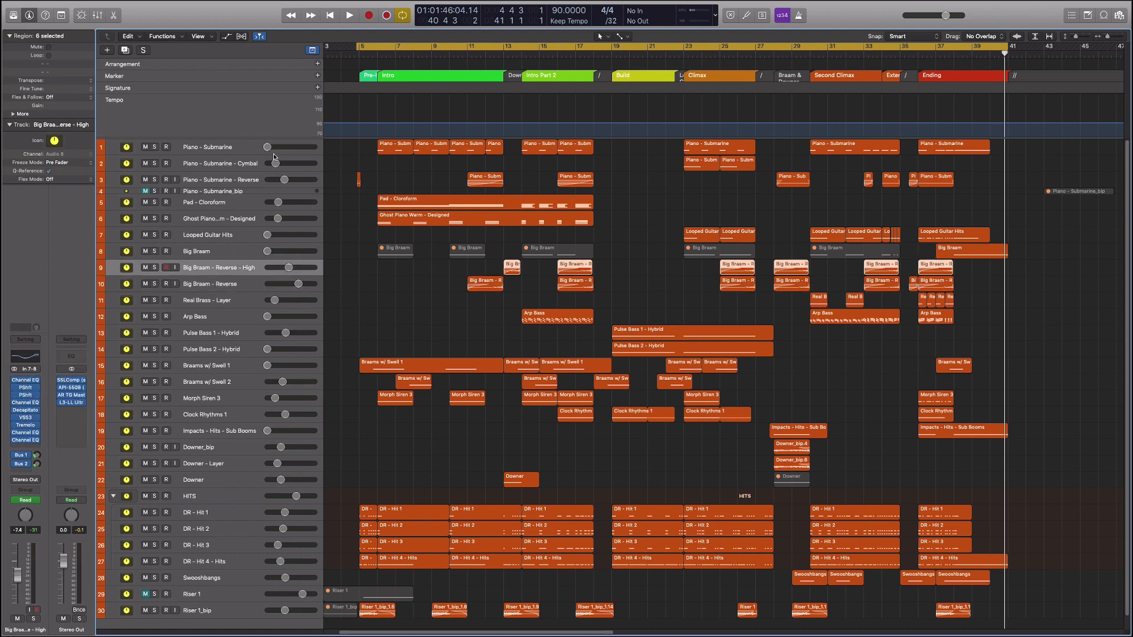
# Compare the inserts and bus sends of Piano - Submarine, Looped Guitar Hits and Big Braam
pyautogui.click(239, 150)
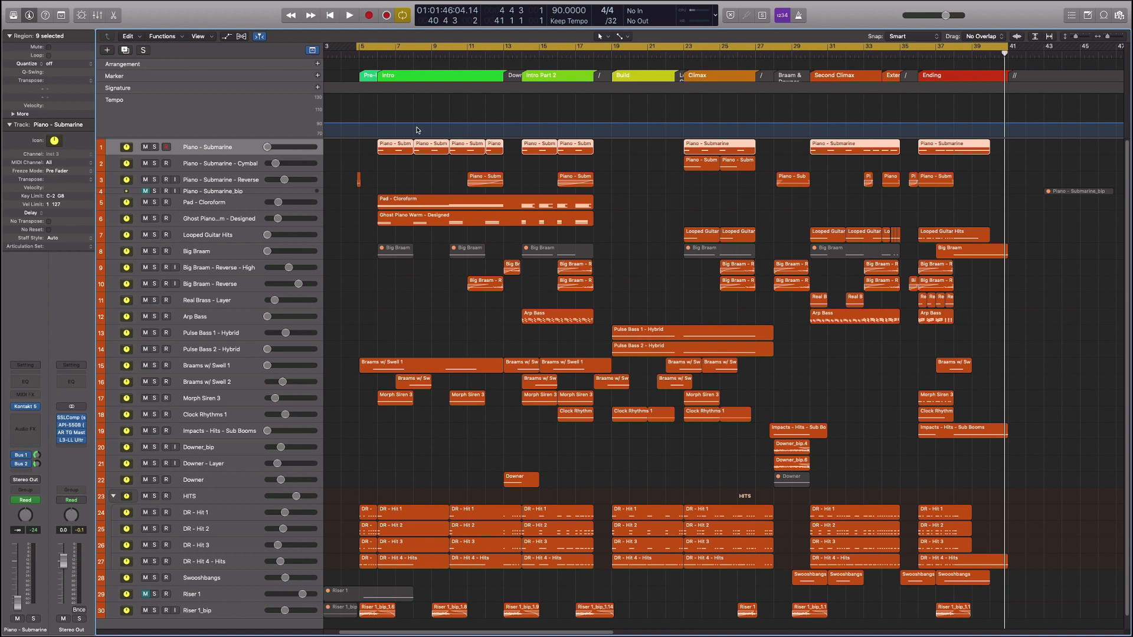
pyautogui.click(366, 145)
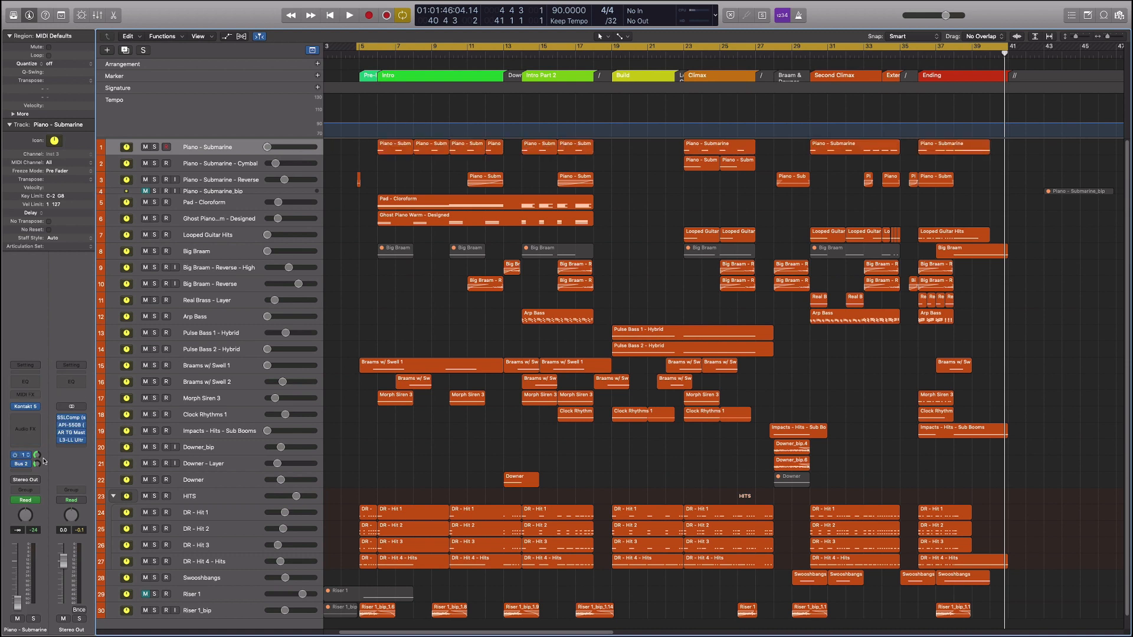
pyautogui.click(240, 230)
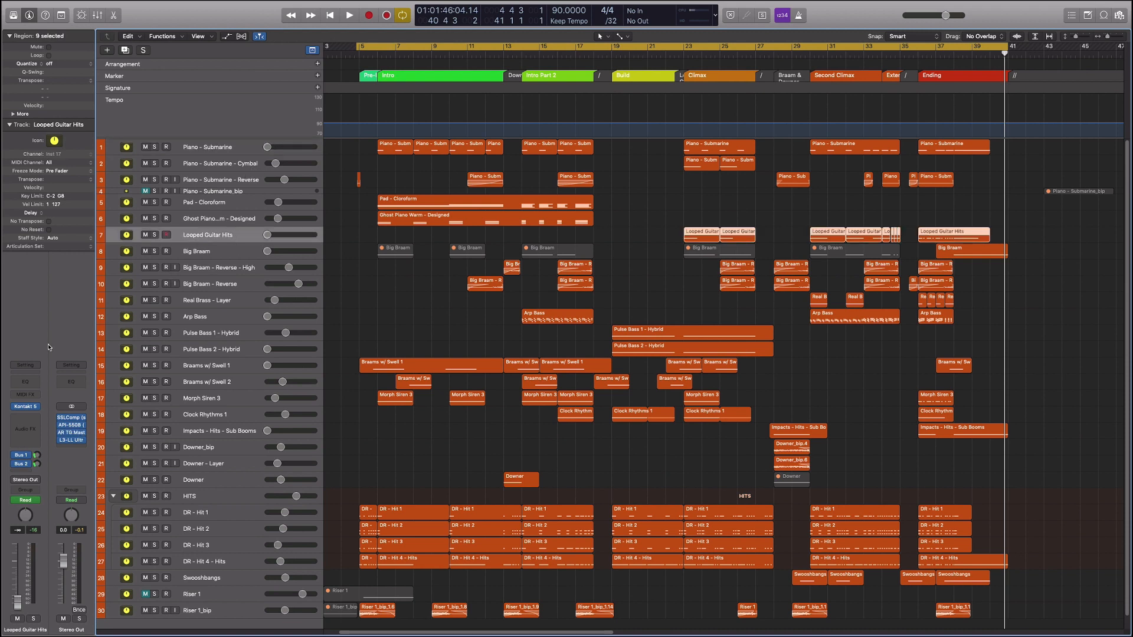
pyautogui.click(237, 255)
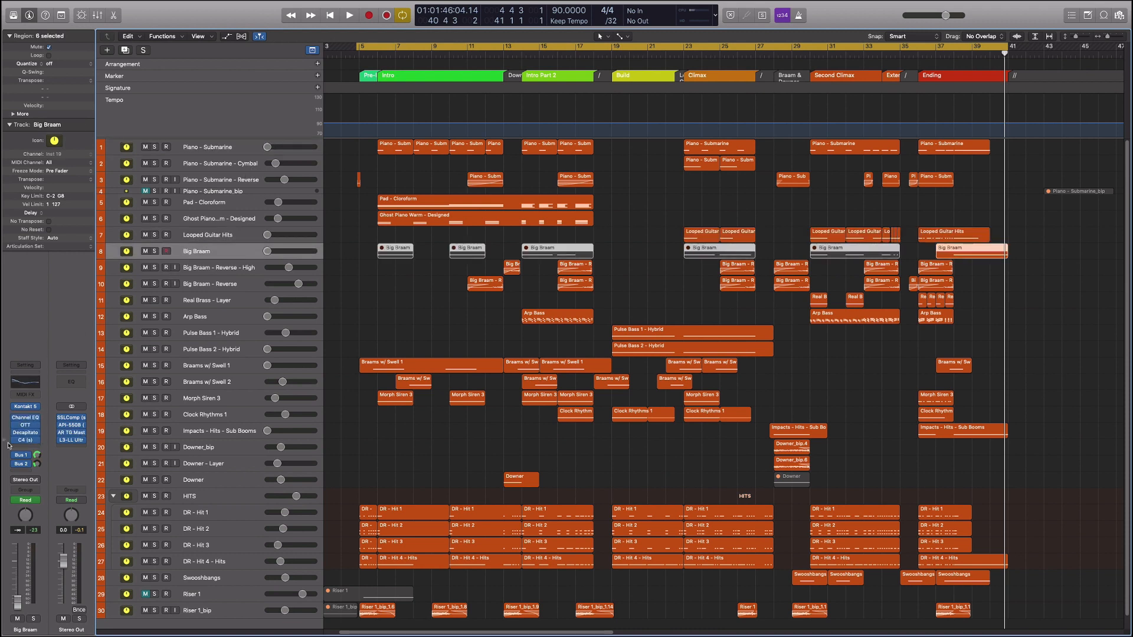
pyautogui.click(235, 148)
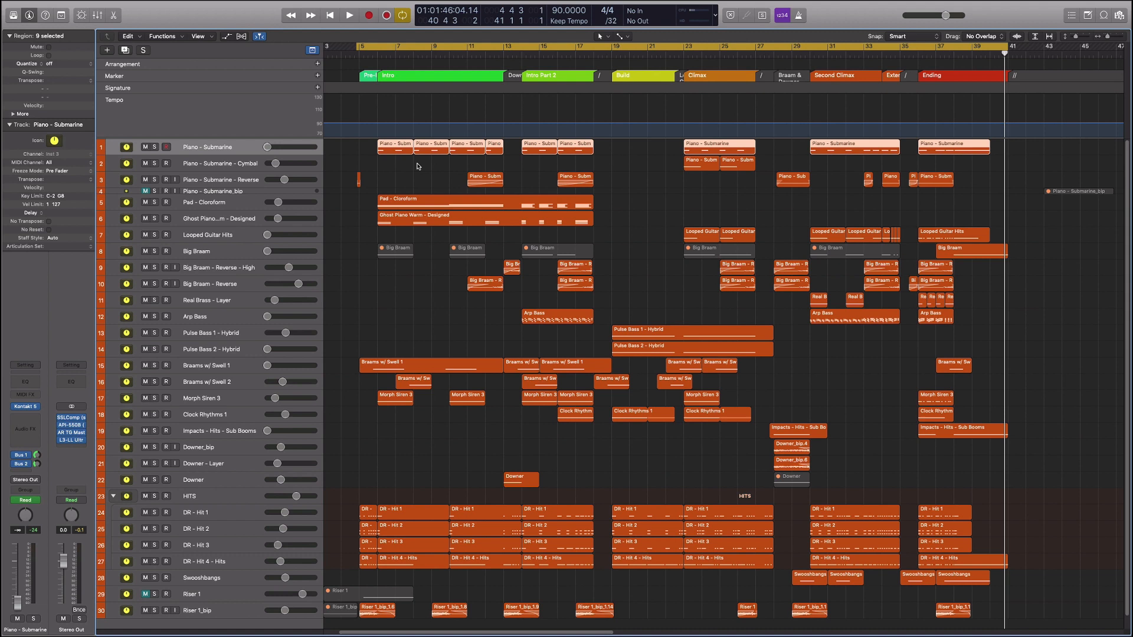
pyautogui.click(366, 146)
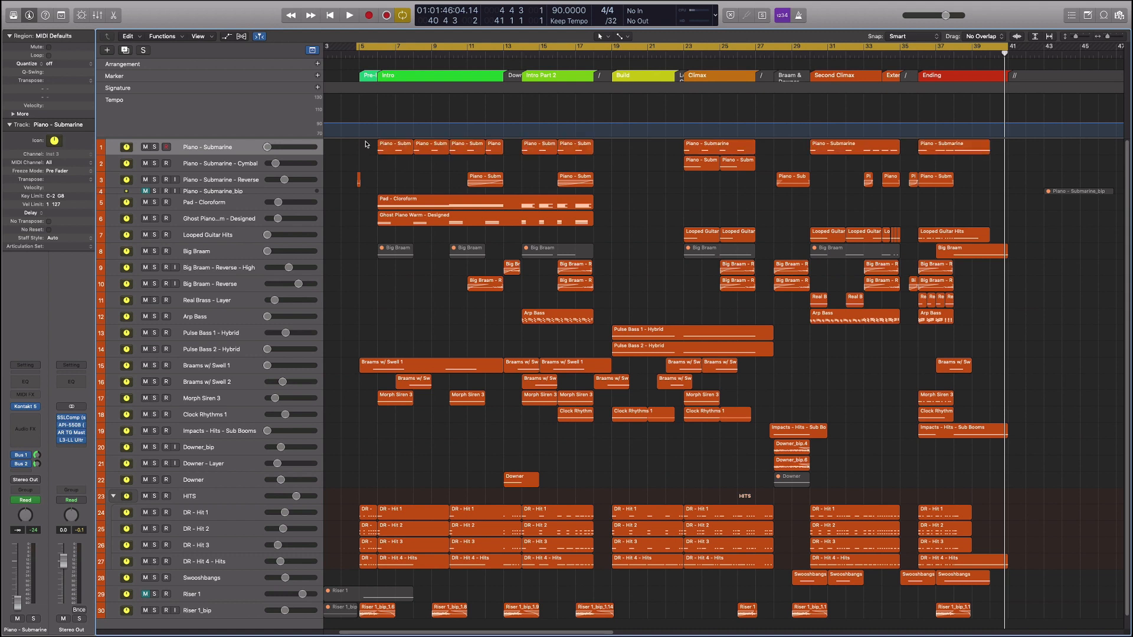
# Bypass all inserts and both bus sends on Pad - Cloroform, and solo the track with cycle mode off
pyautogui.click(220, 206)
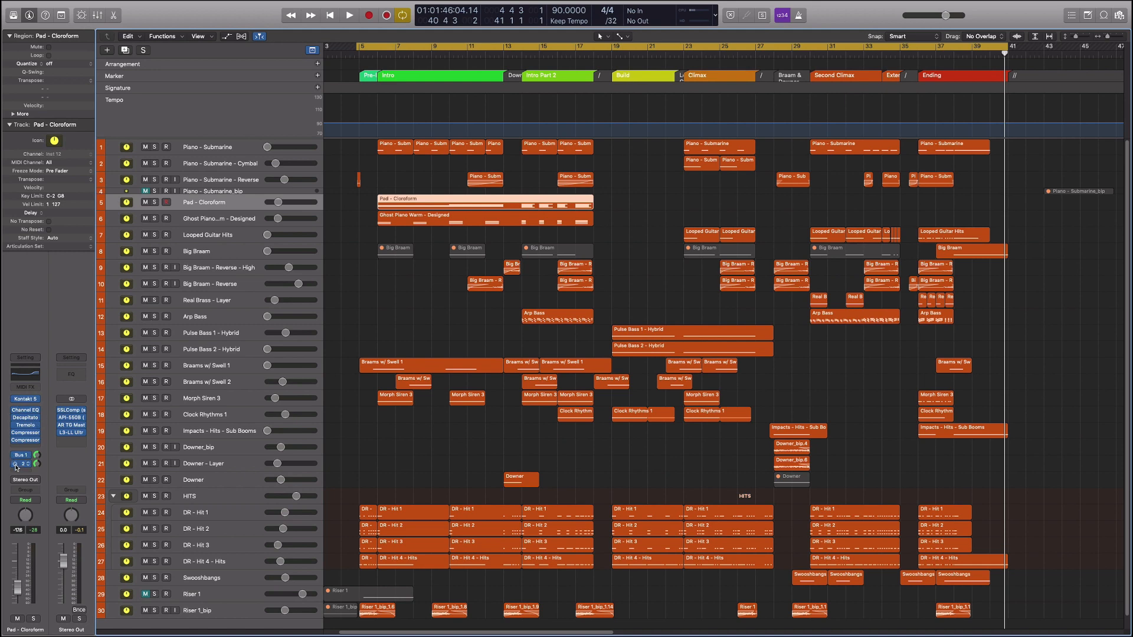
pyautogui.moveTo(15, 465); pyautogui.dragTo(15, 410)
pyautogui.press('s')
pyautogui.press('c')
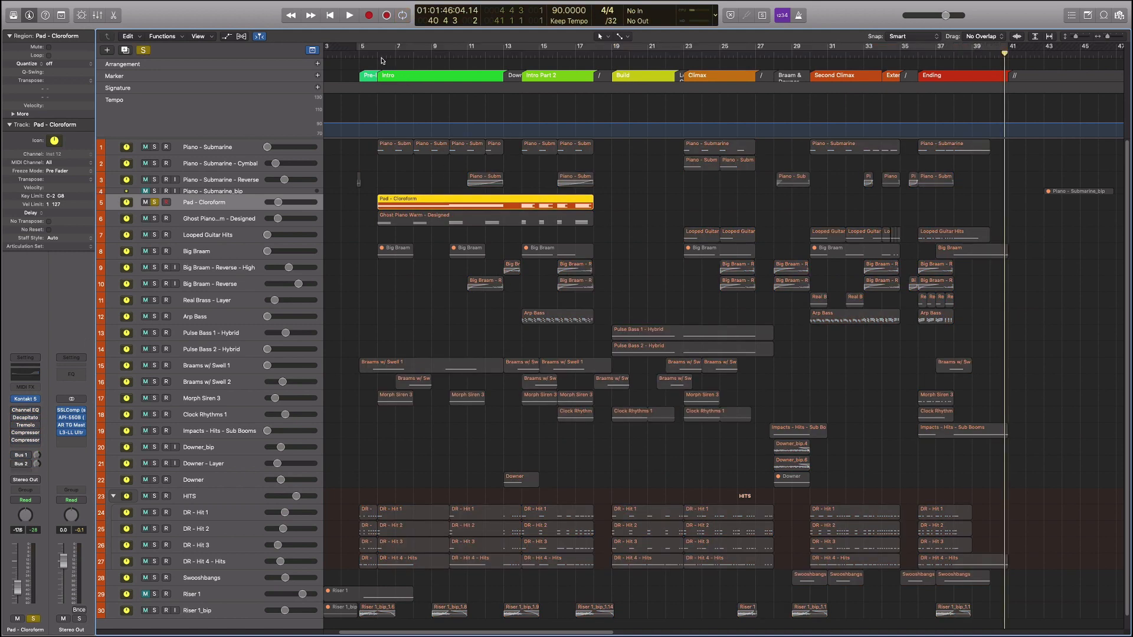
# Play the soloed, unprocessed Pad - Cloroform from just before bar 6 to about bar 11
pyautogui.click(378, 54)
pyautogui.scroll(5, 423, 120)
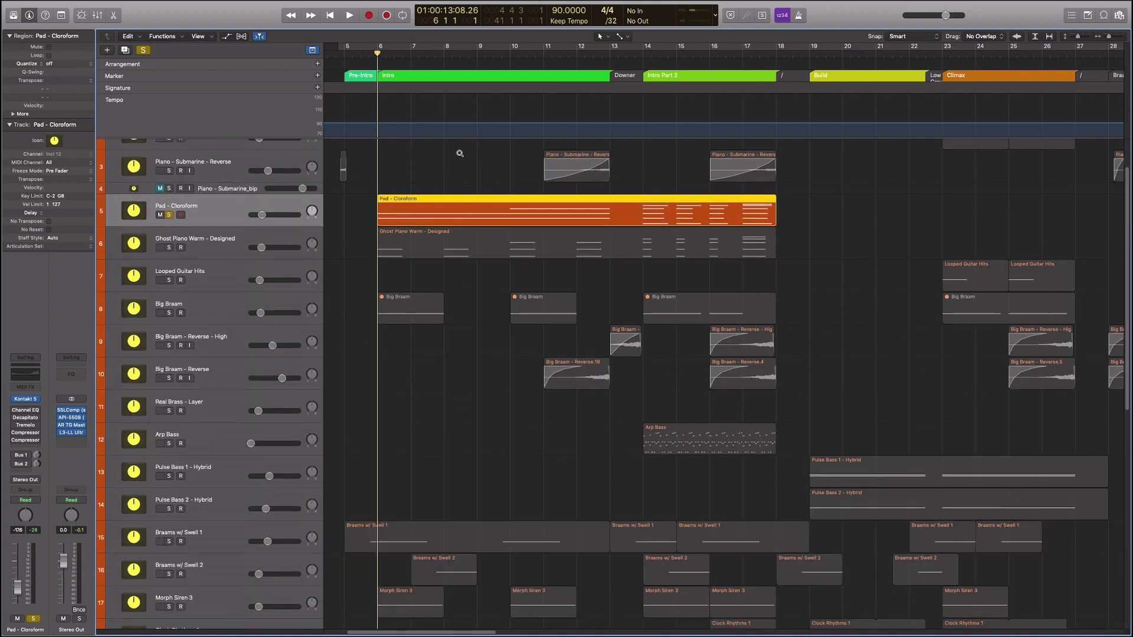
pyautogui.doubleClick(364, 53)
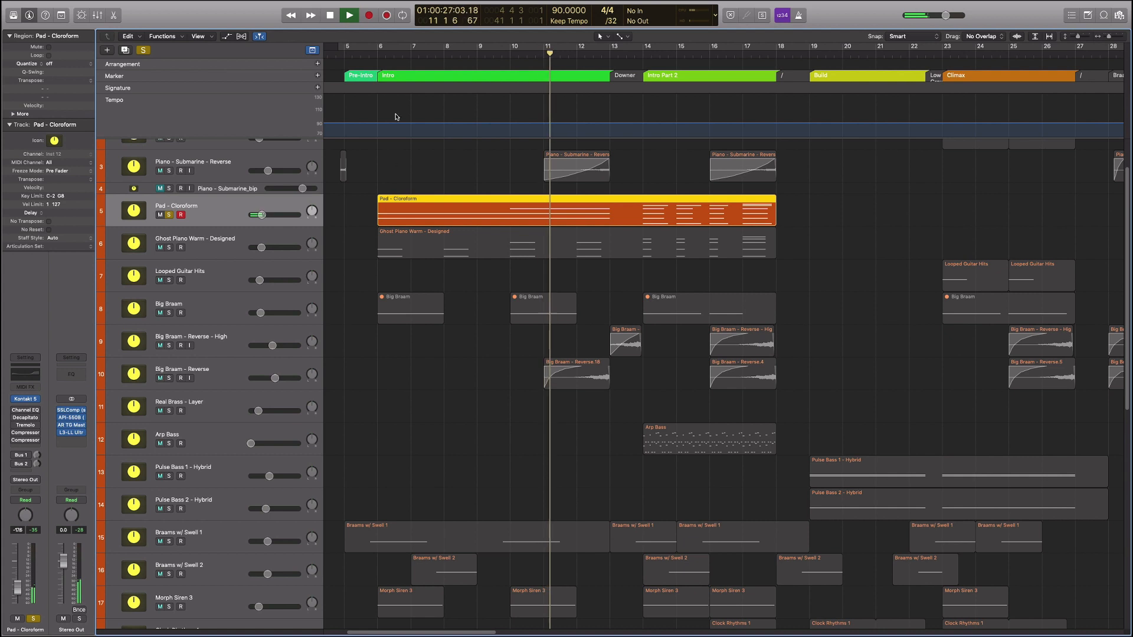
pyautogui.press('space')
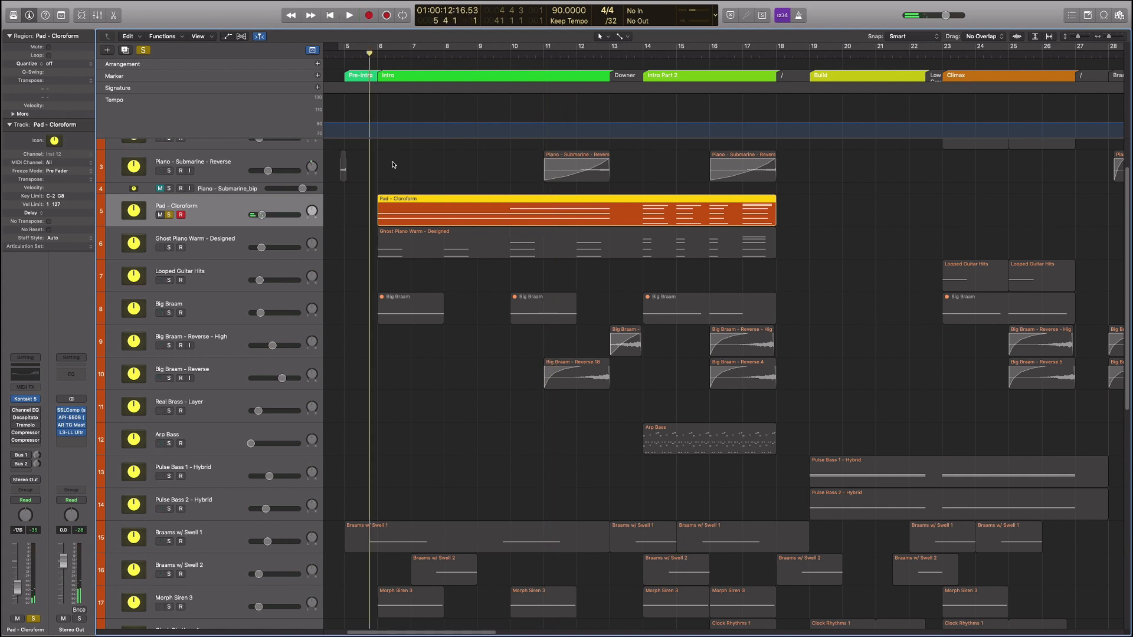
# Re-enable the Bus 1 and Bus 2 sends on Pad - Cloroform and audition the intro with them up to bar 10
pyautogui.click(387, 188)
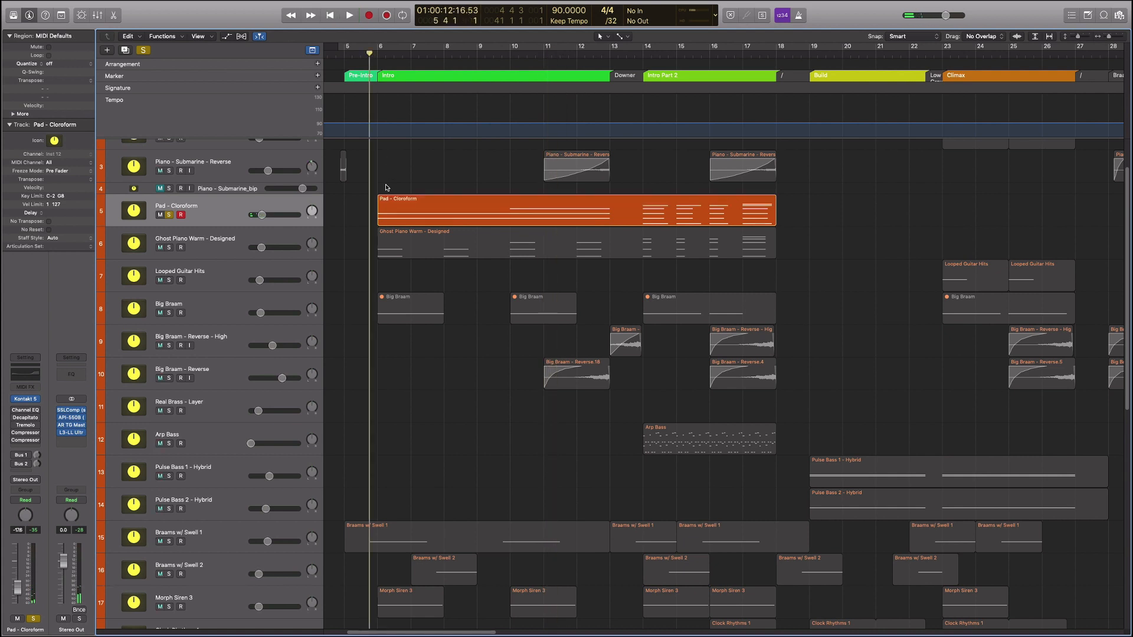
pyautogui.click(15, 456)
pyautogui.press('space')
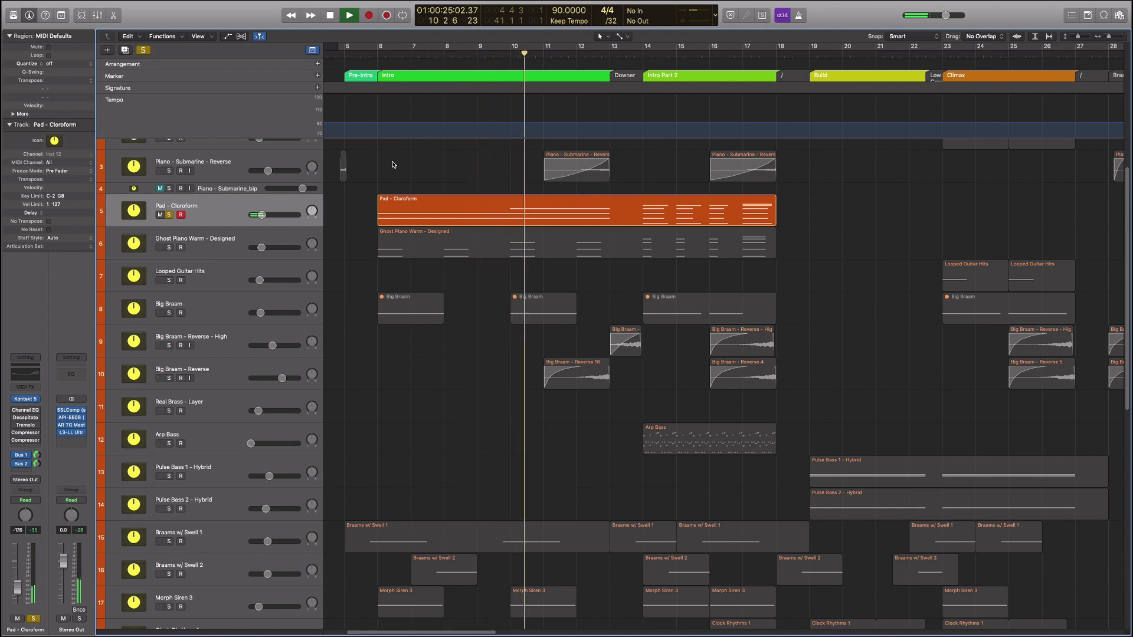
pyautogui.press('space')
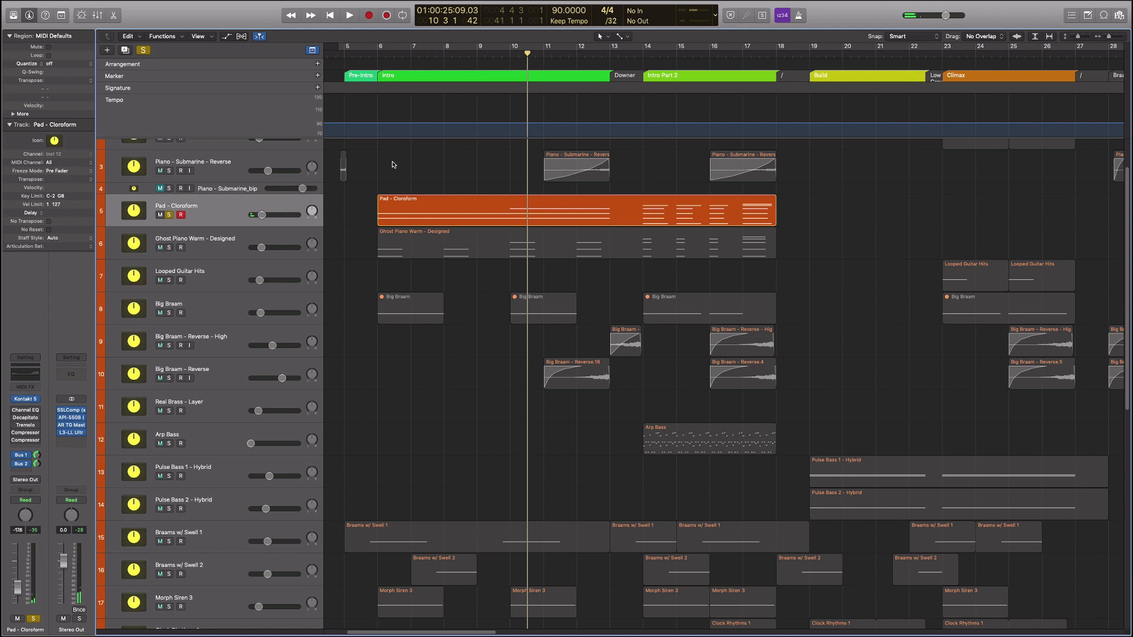
# Re-enable the inserts on Pad - Cloroform and inspect the curve of its Channel EQ
pyautogui.moveTo(15, 411)
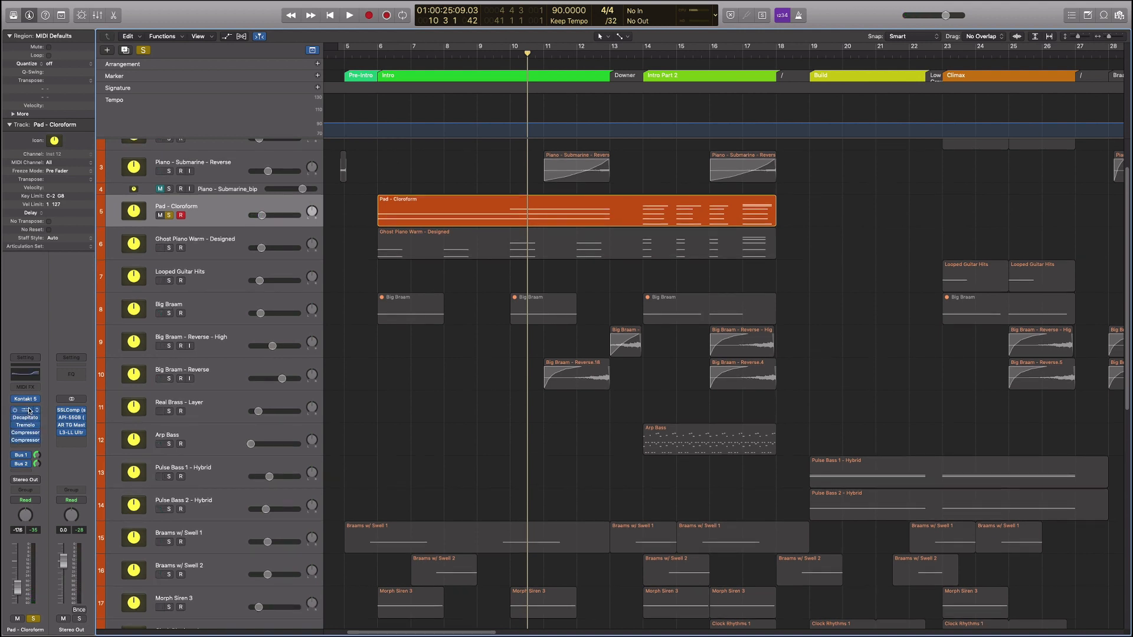
pyautogui.click(27, 410)
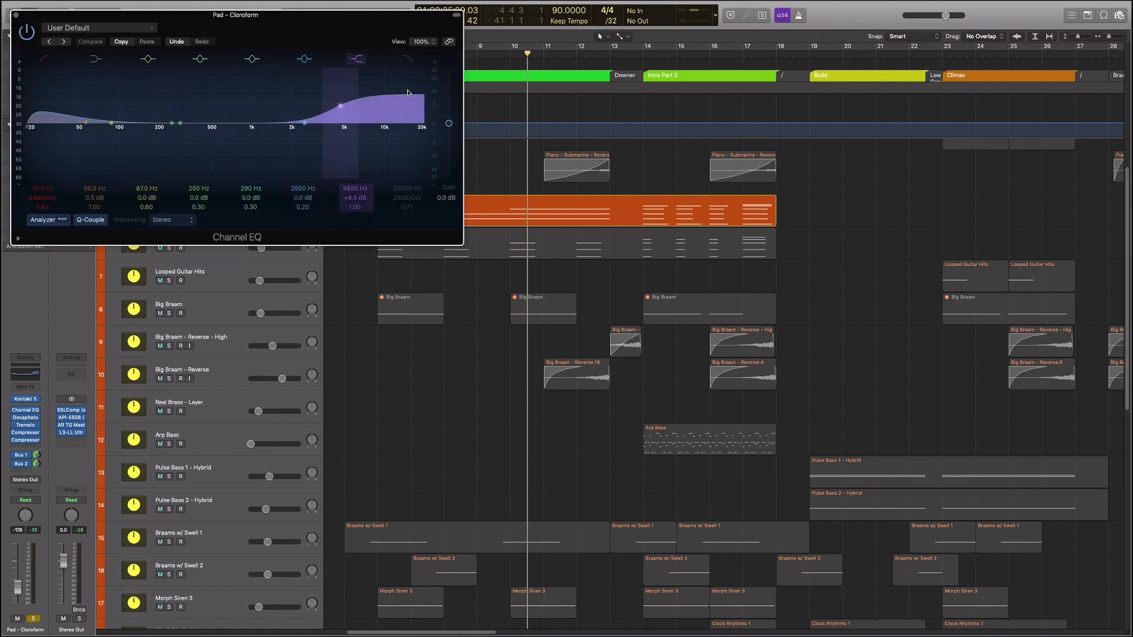
pyautogui.click(16, 15)
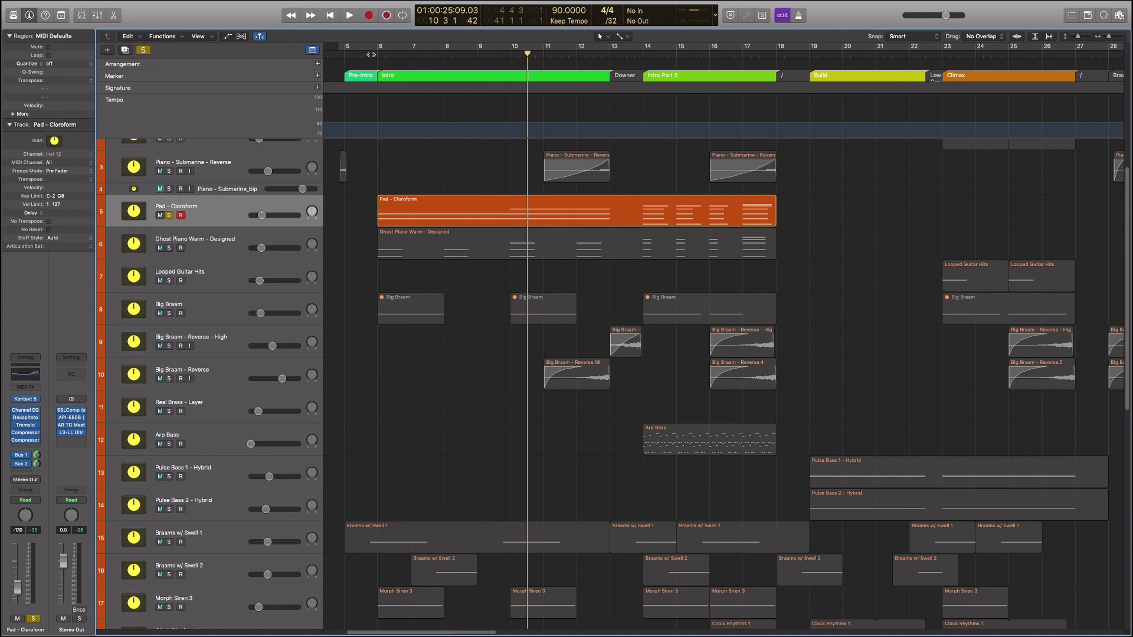
# Play the processed Pad - Cloroform from just before bar 6 while checking its Tremolo settings, stop playback and unsolo the track
pyautogui.click(370, 55)
pyautogui.press('space')
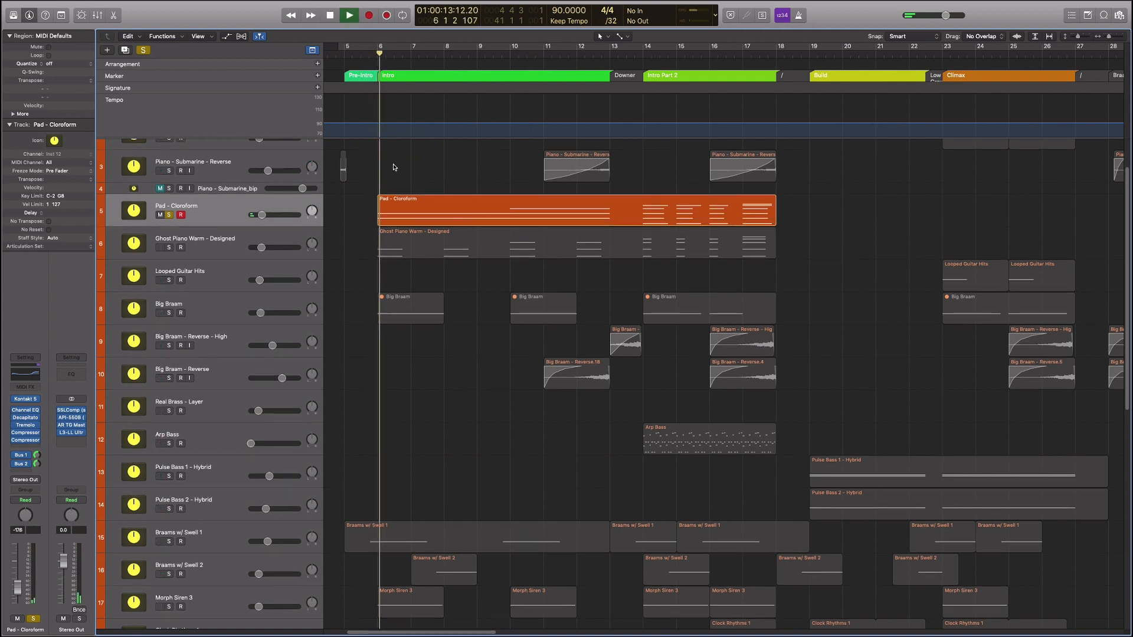
pyautogui.click(25, 425)
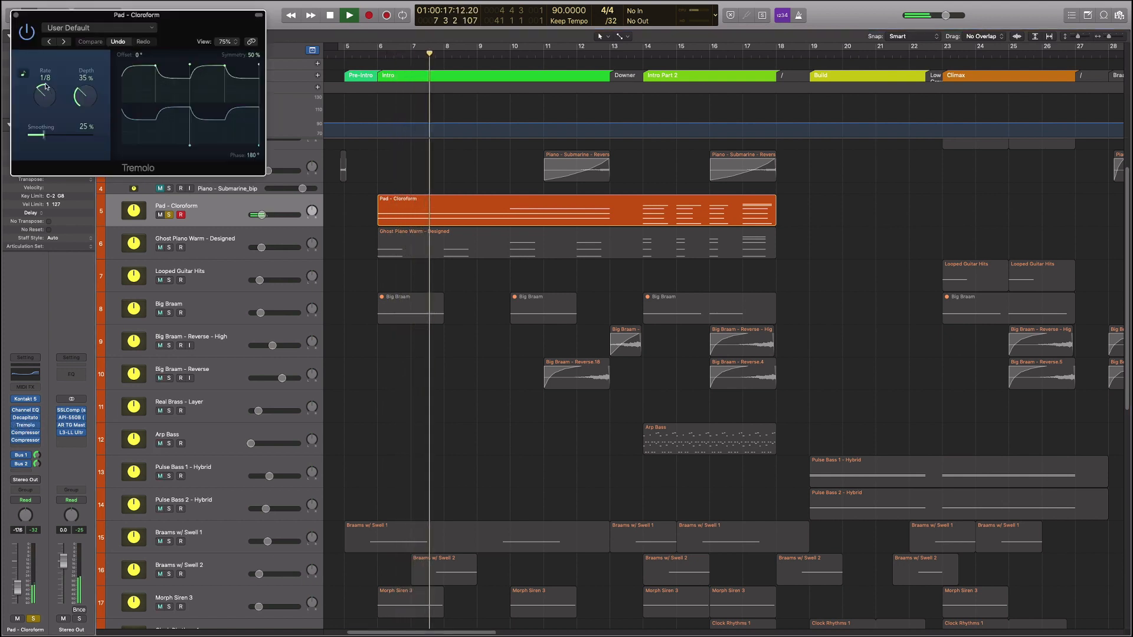
pyautogui.click(17, 16)
pyautogui.press('space')
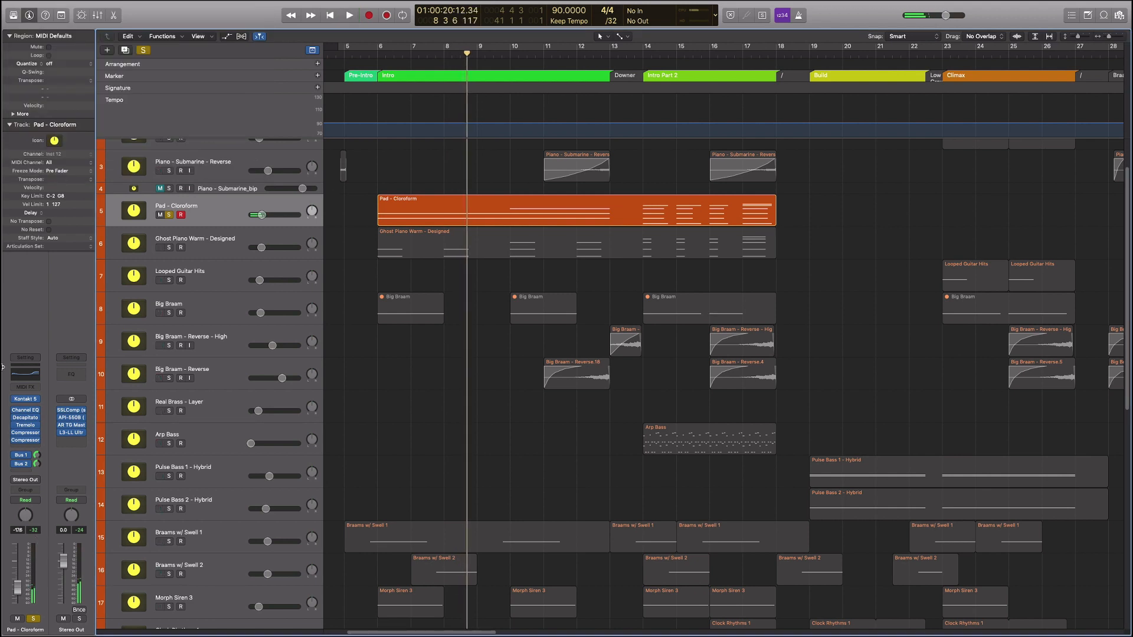
pyautogui.press('s')
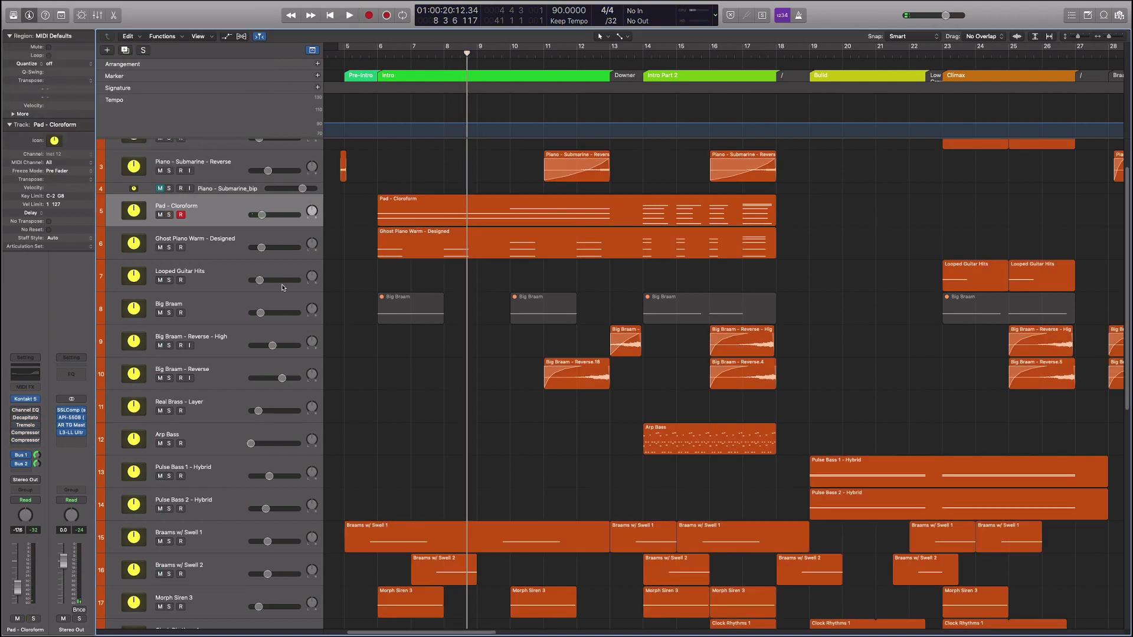
# Load Deep Dive into the second sound slot of Pad - Cloroform's Trailer Pads instrument
pyautogui.click(29, 399)
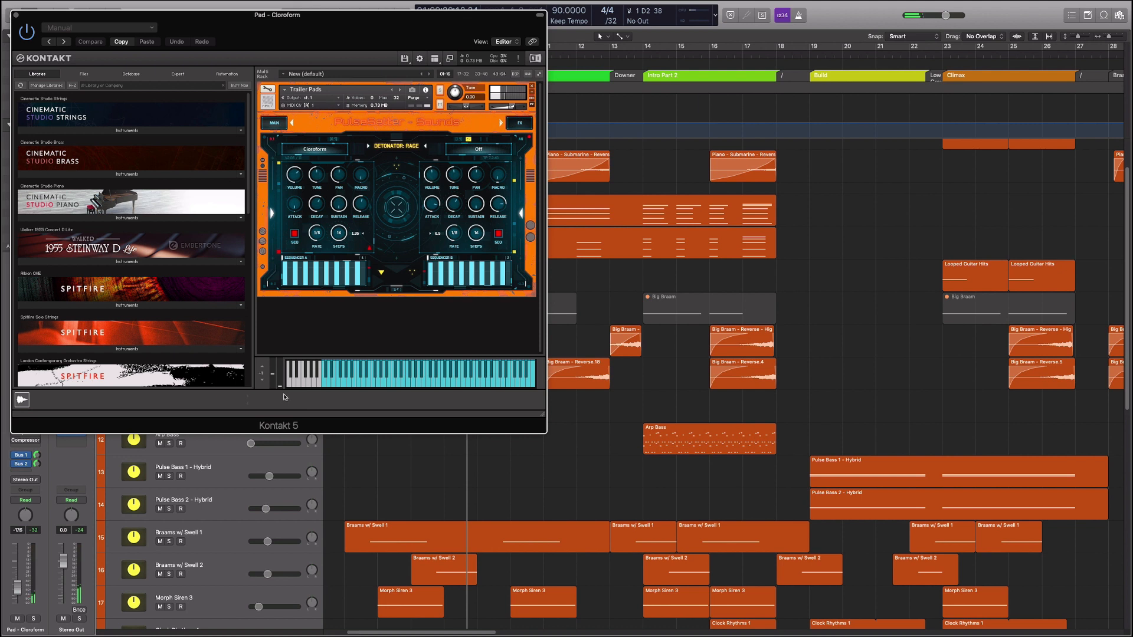
pyautogui.click(478, 146)
pyautogui.click(480, 152)
pyautogui.click(481, 152)
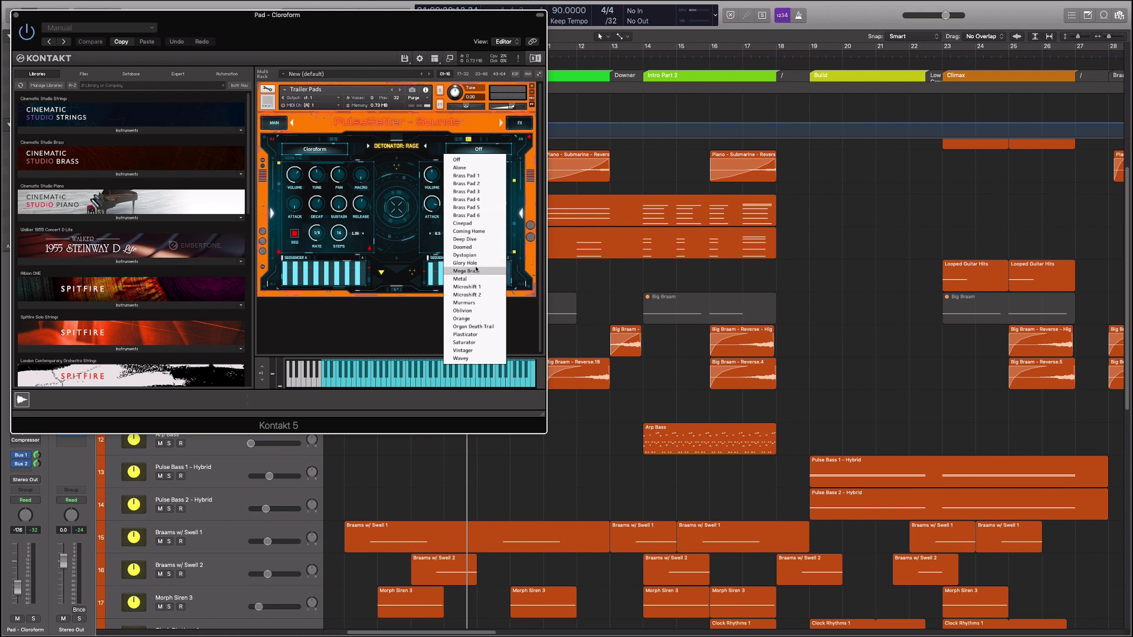
pyautogui.click(466, 239)
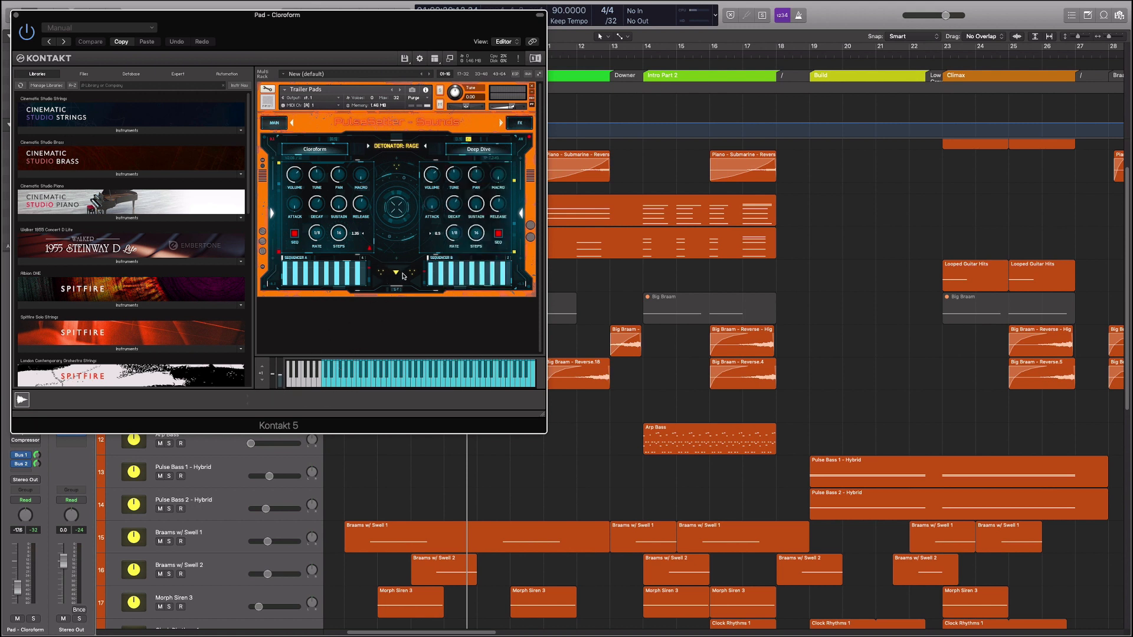
# Crossfade back and forth between Cloroform and Deep Dive to audition the blend of the two pads
pyautogui.moveTo(416, 277); pyautogui.dragTo(353, 278)
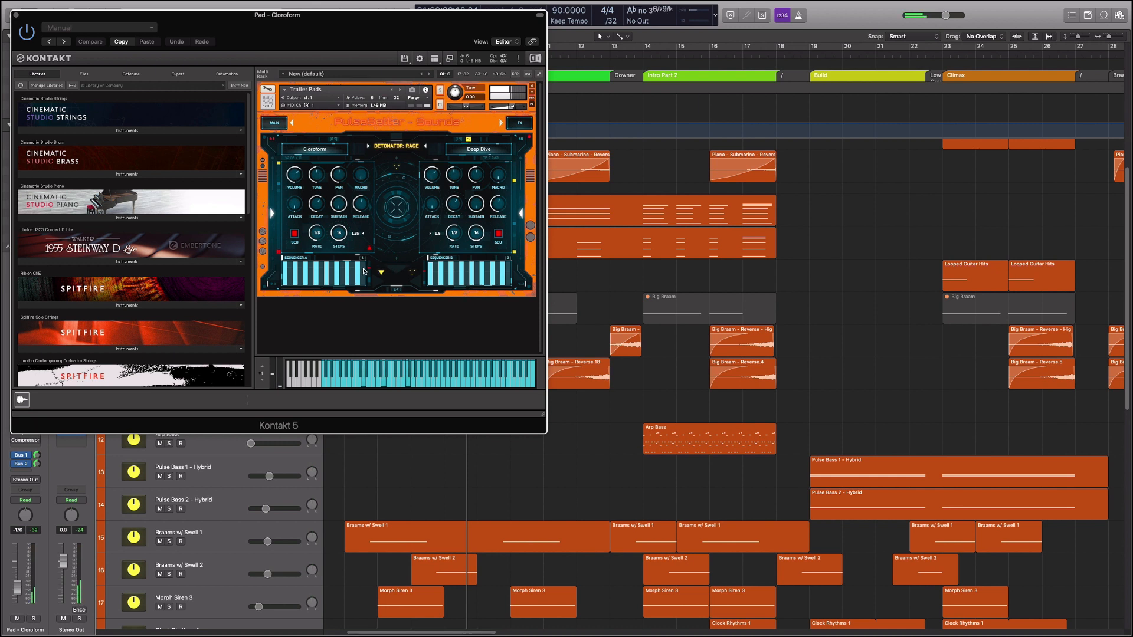
pyautogui.moveTo(382, 275); pyautogui.dragTo(475, 289)
pyautogui.moveTo(450, 289); pyautogui.dragTo(372, 284)
pyautogui.moveTo(384, 277); pyautogui.dragTo(400, 282)
pyautogui.click(16, 15)
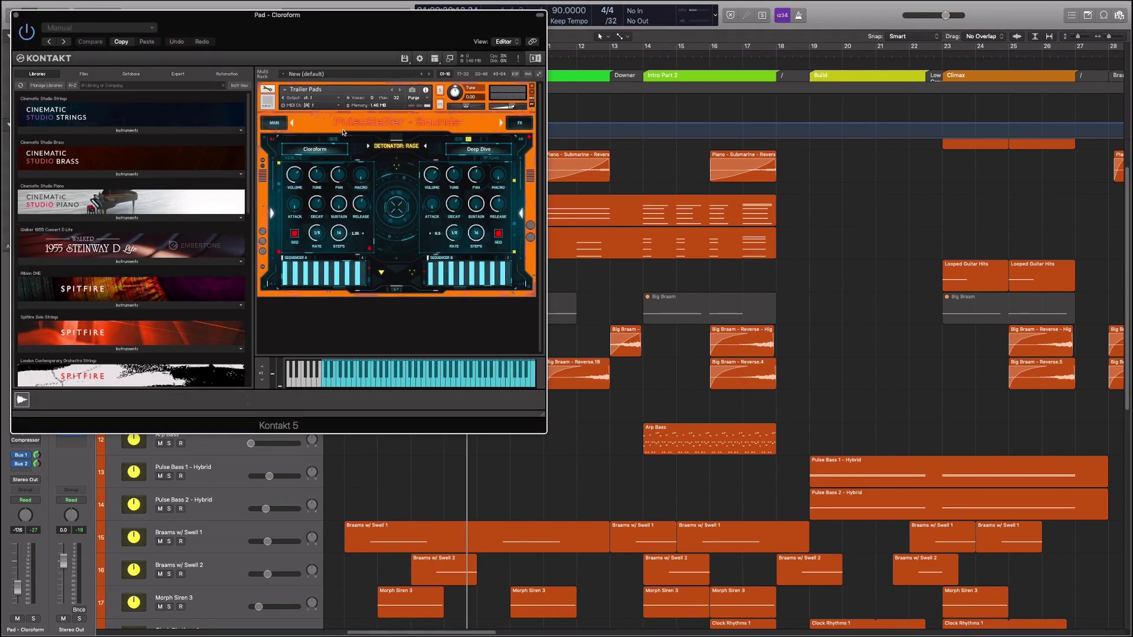
# Turn the second sound slot off and load Cinepad in the first slot of Trailer Pads to audition it
pyautogui.click(321, 148)
pyautogui.click(324, 152)
pyautogui.click(485, 151)
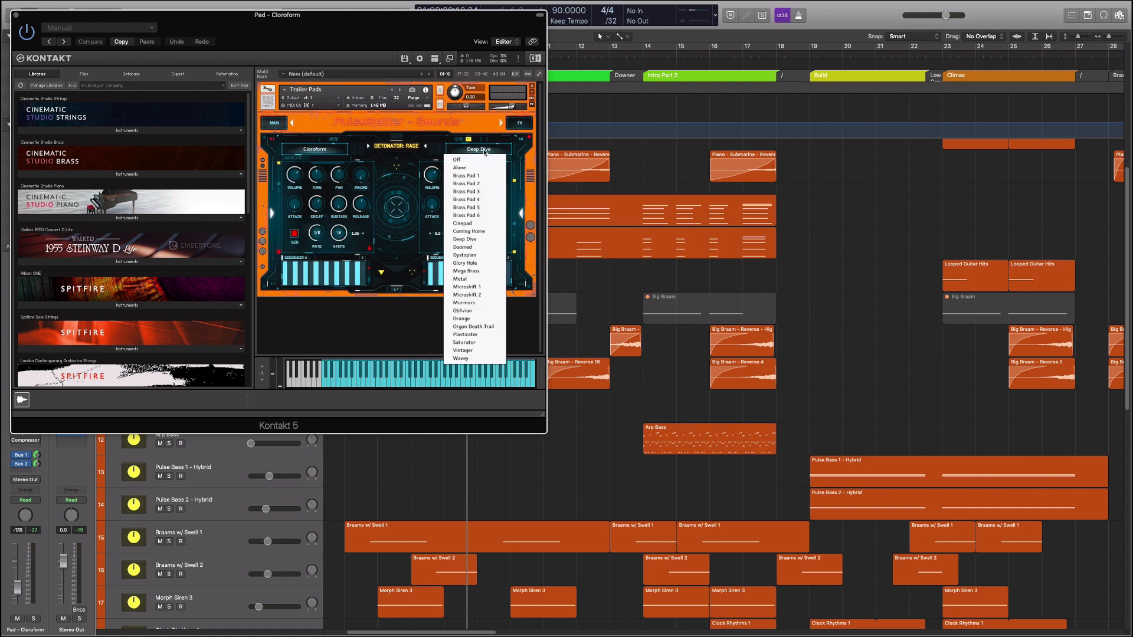
pyautogui.click(471, 159)
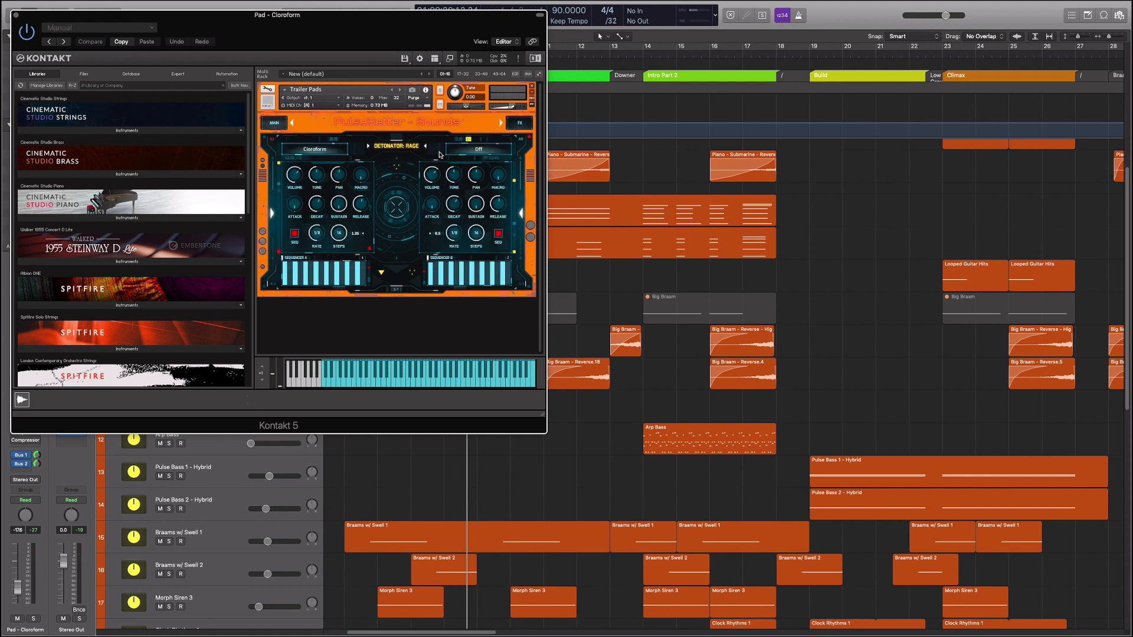
pyautogui.click(324, 150)
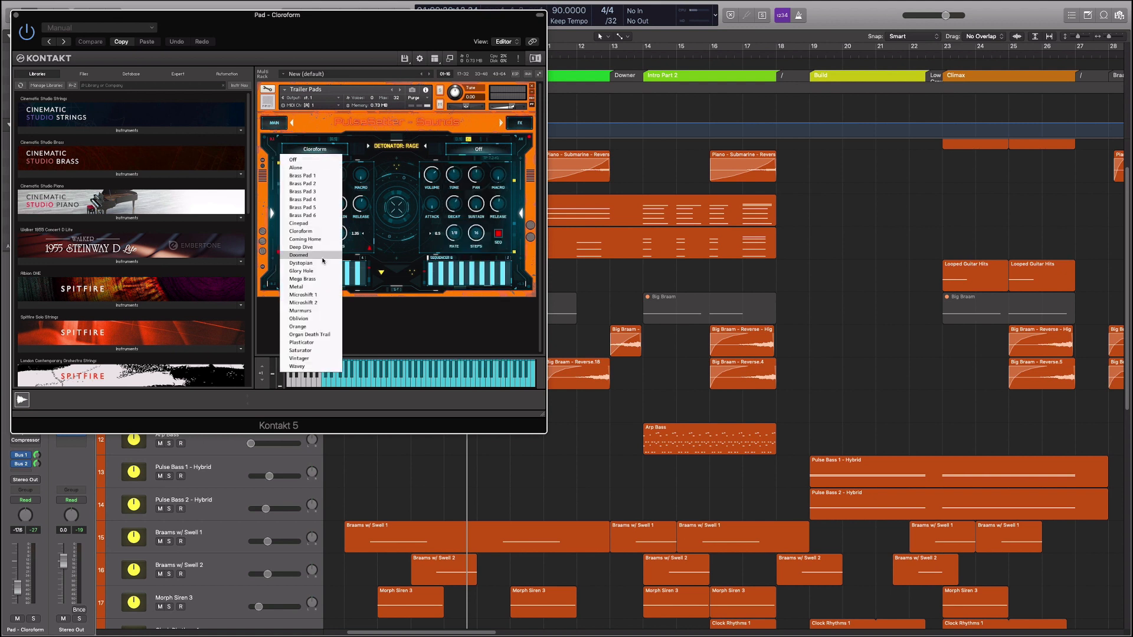
pyautogui.click(324, 223)
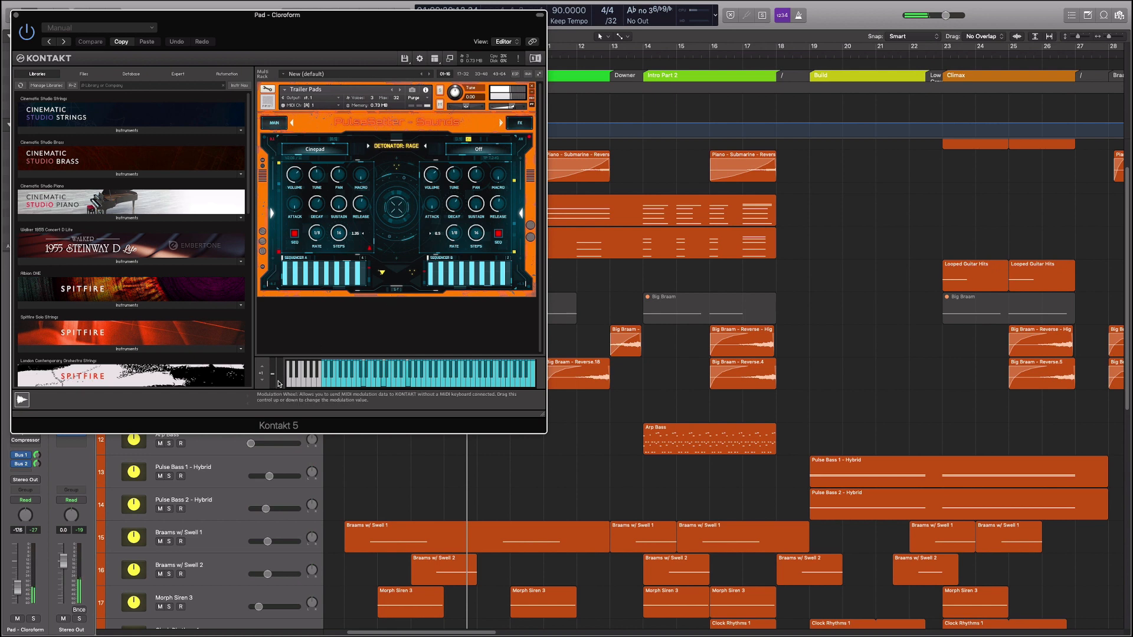
pyautogui.moveTo(297, 35); pyautogui.dragTo(659, 91)
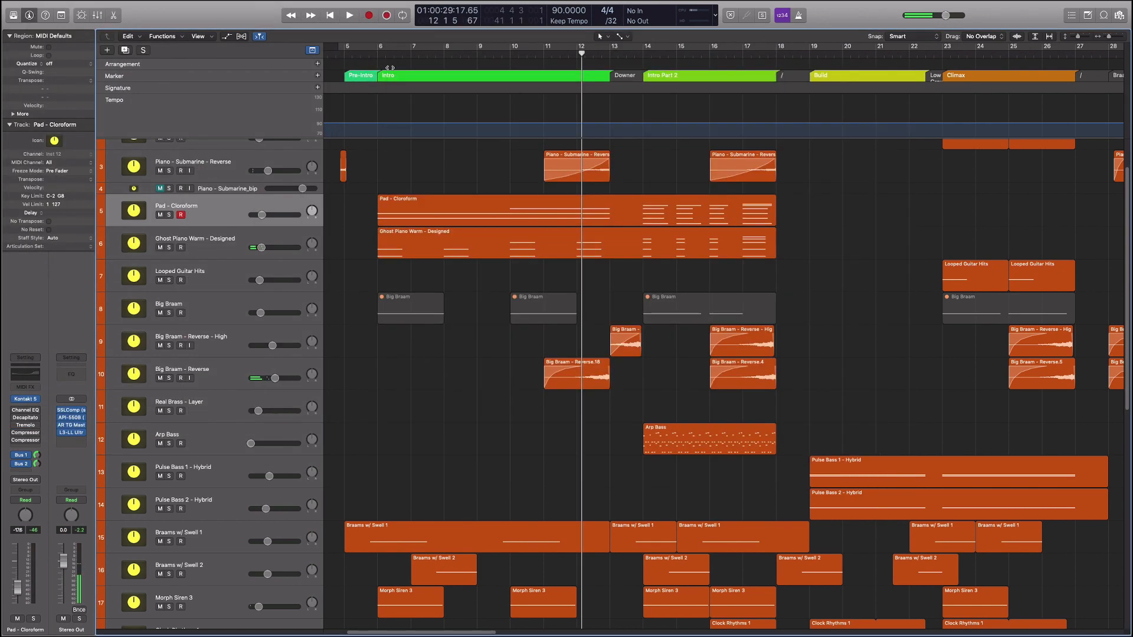
# Return the playhead to the start of the Intro and check the channel strip of Ghost Piano Warm - Designed
pyautogui.keyDown('alt'); pyautogui.click(389, 75); pyautogui.keyUp('alt')
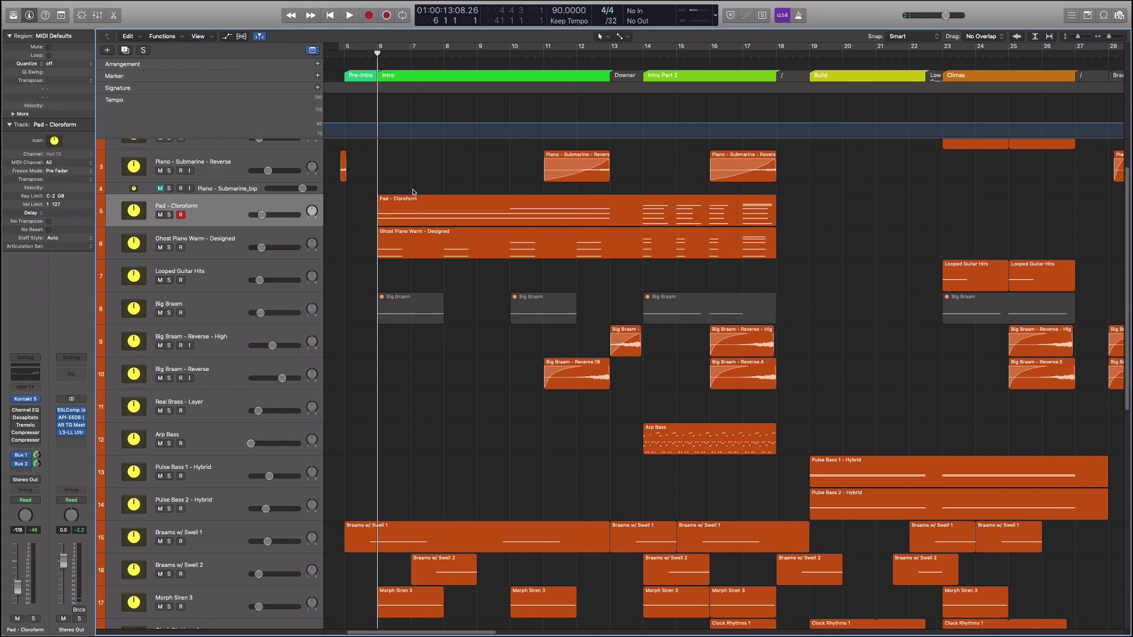
pyautogui.scroll(-3, 385, 251)
pyautogui.click(277, 180)
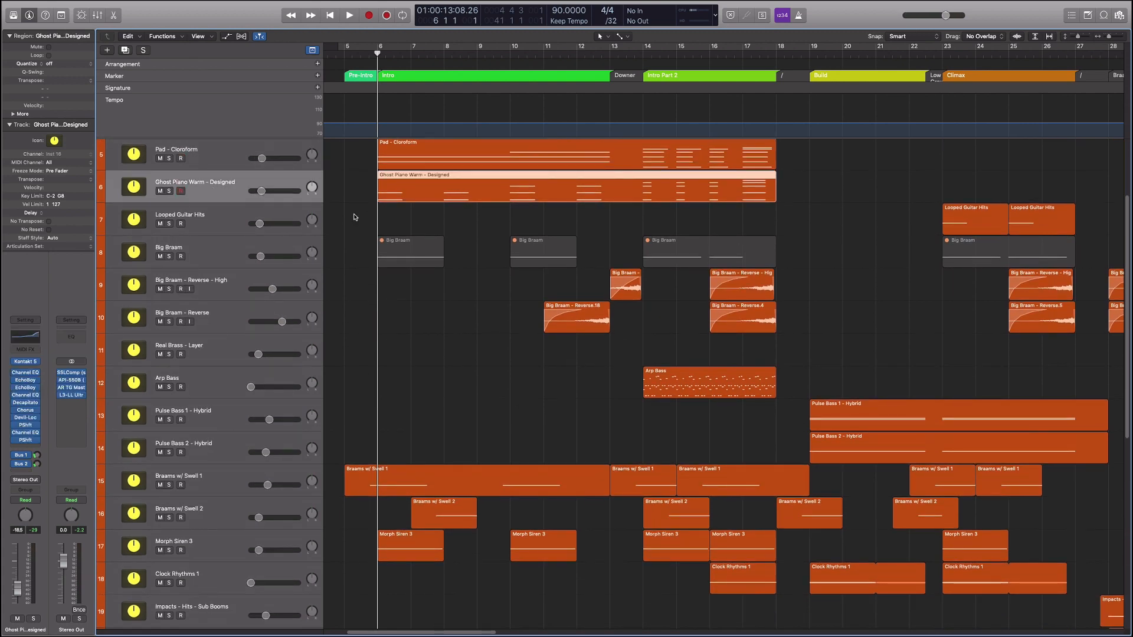
pyautogui.click(424, 221)
pyautogui.scroll(-1, 425, 221)
pyautogui.scroll(-1, 435, 224)
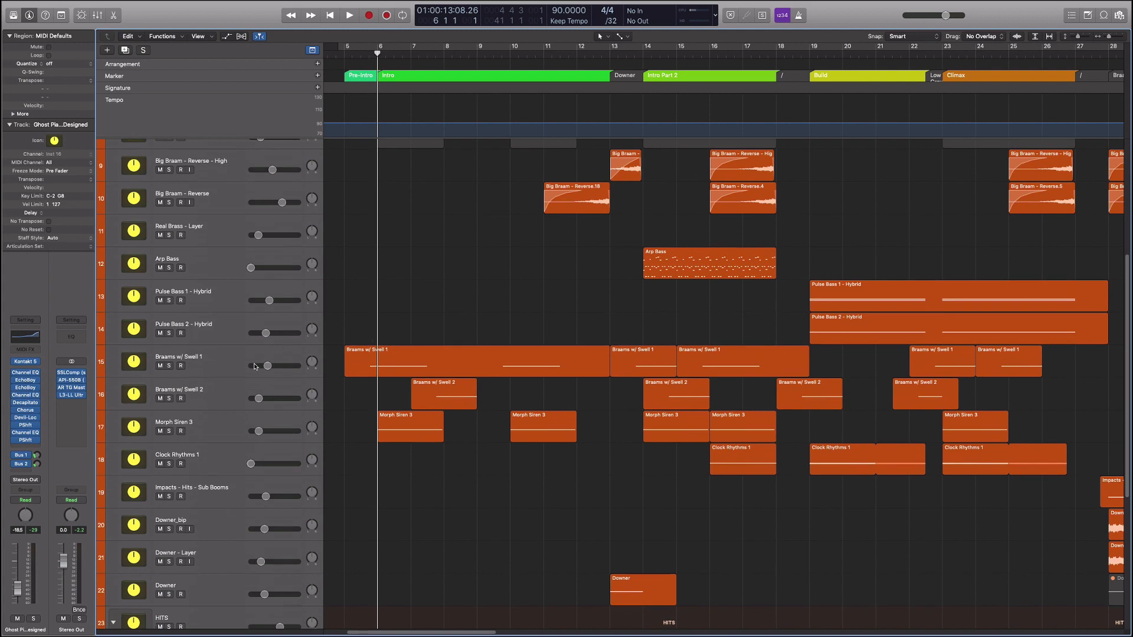
# Solo Braams w/ Swell 1, Braams w/ Swell 2 and Morph Siren 3, and play them from the middle of bar 5
pyautogui.click(221, 363)
pyautogui.click(360, 55)
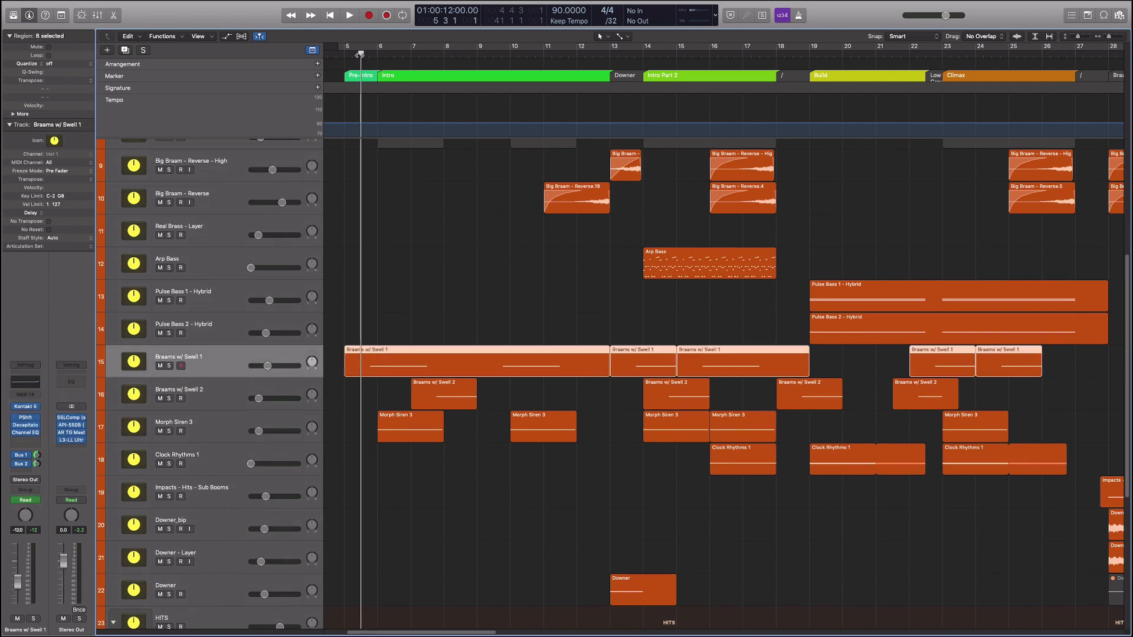
pyautogui.moveTo(170, 366); pyautogui.dragTo(169, 398)
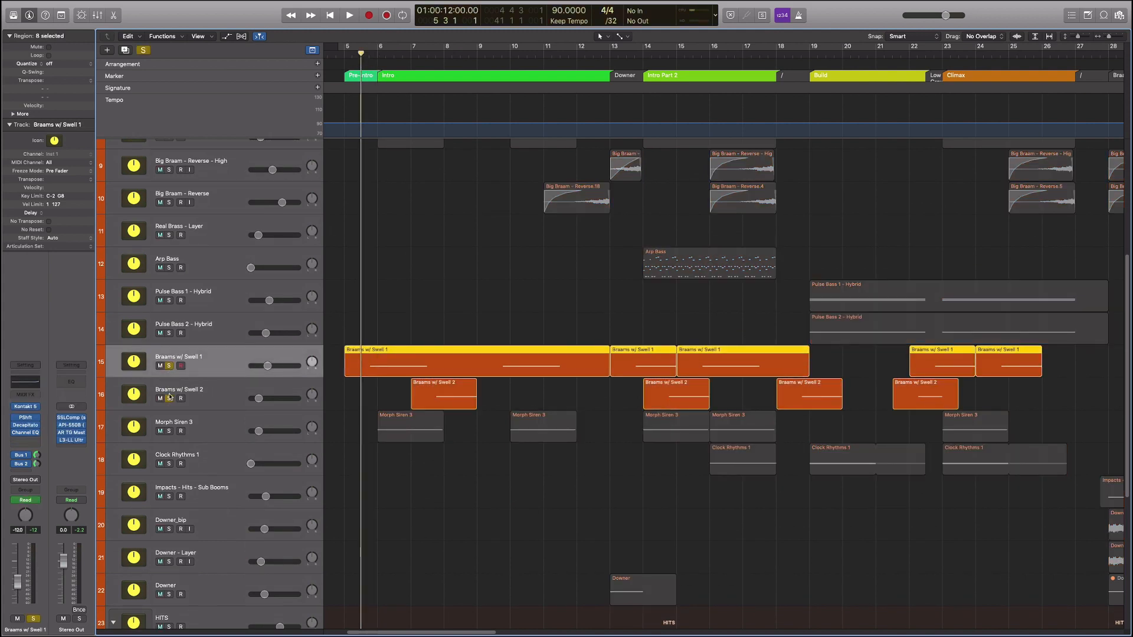
pyautogui.click(169, 431)
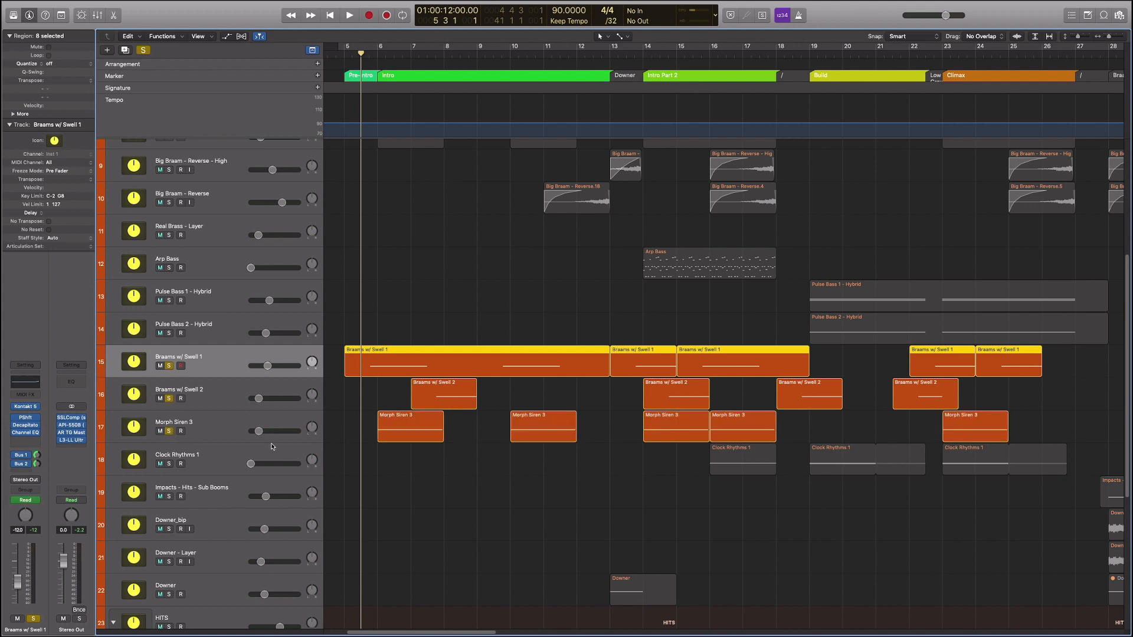
pyautogui.click(368, 428)
pyautogui.press('space')
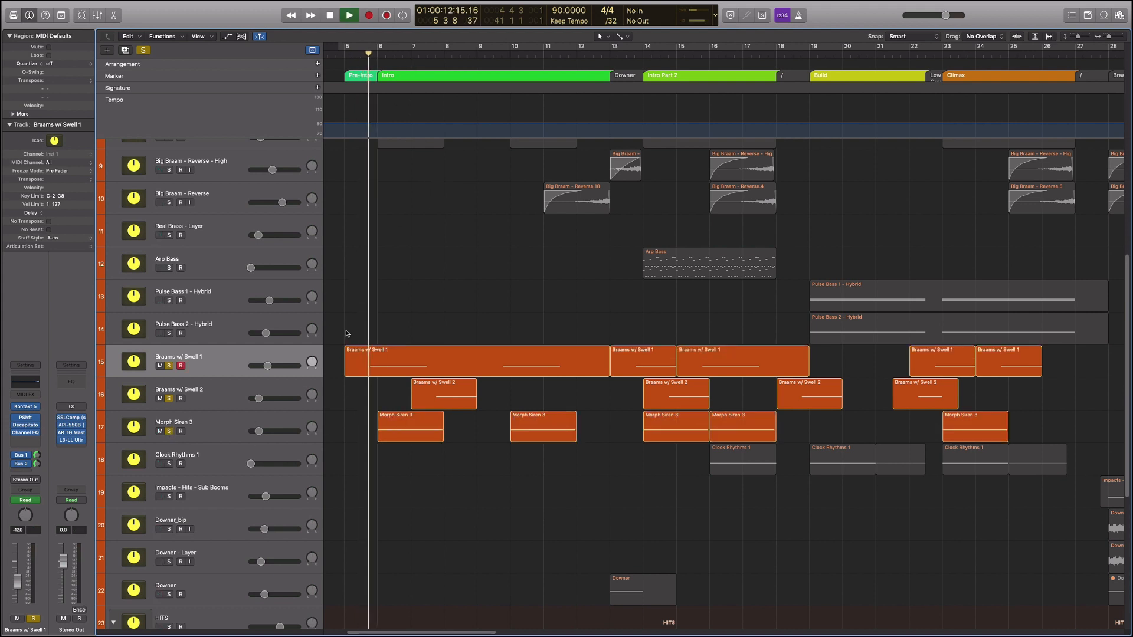
# Select Morph Siren 3, leave it as the only soloed track and replay it from just before bar 6
pyautogui.click(216, 415)
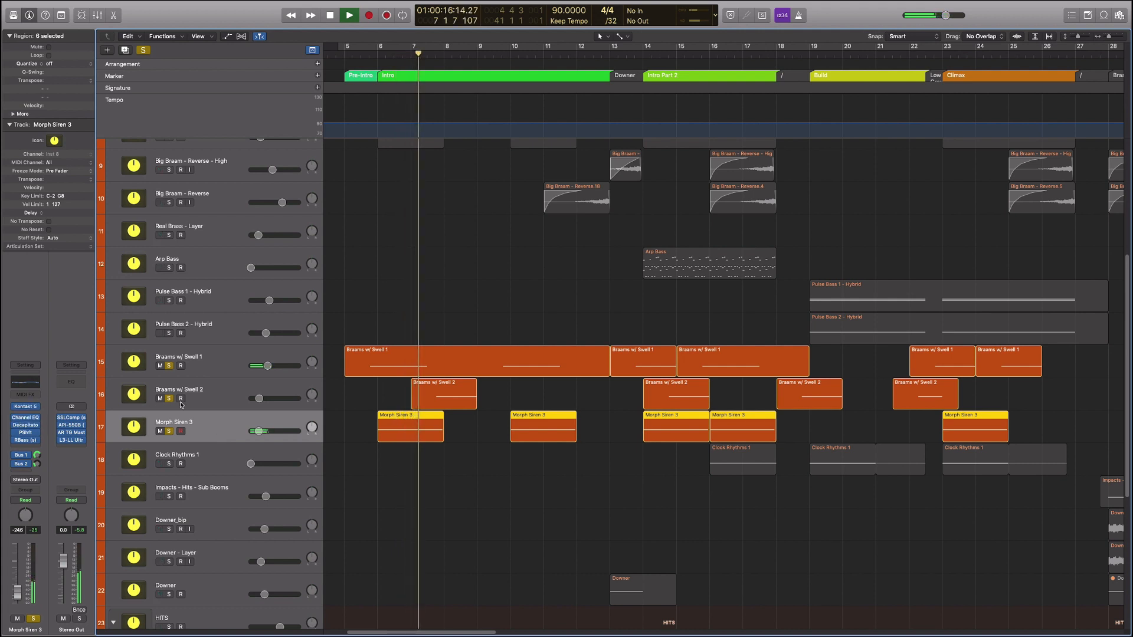
pyautogui.click(169, 366)
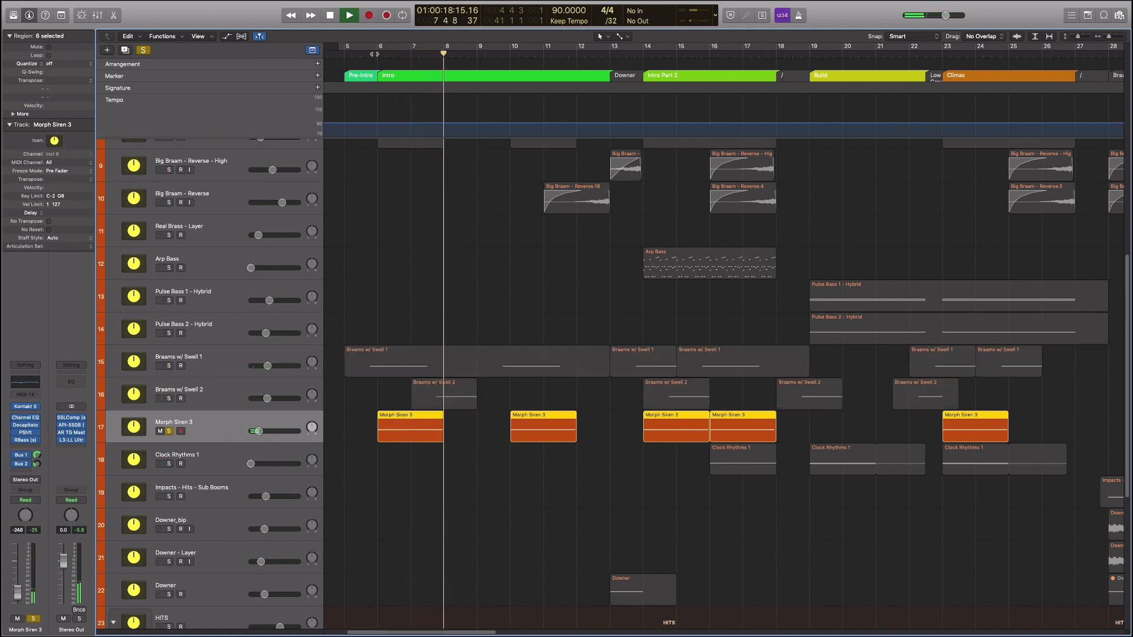
pyautogui.click(366, 53)
# Open Morph Siren 3's Kontakt instrument, move its window aside and compare the siren with and without inserts from before bar 6
pyautogui.click(26, 406)
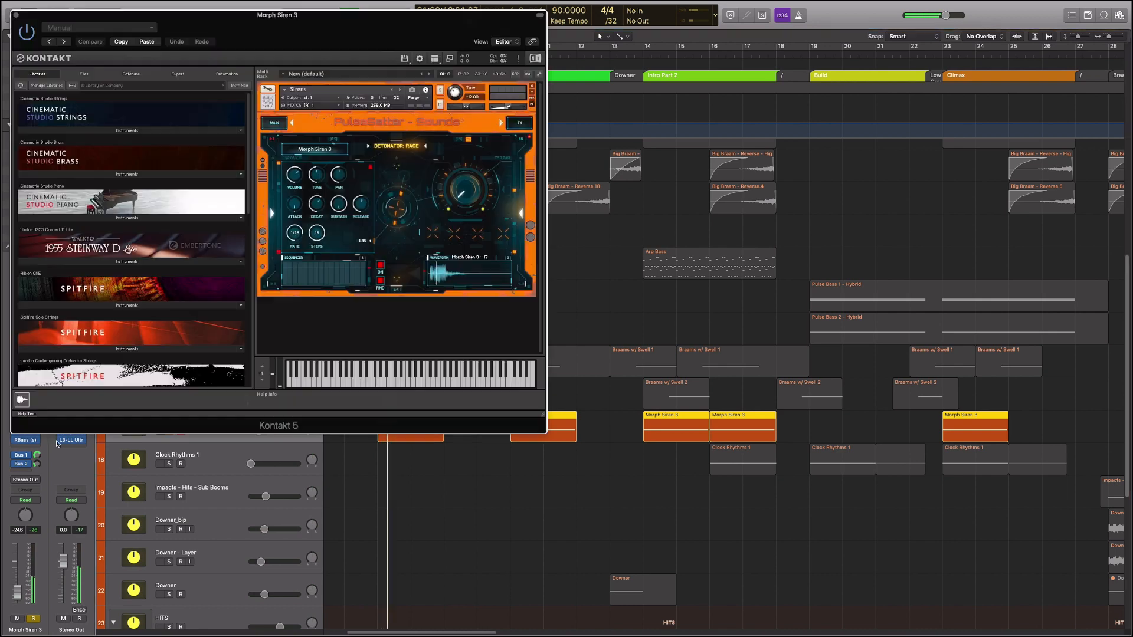
pyautogui.moveTo(302, 30); pyautogui.dragTo(459, 32)
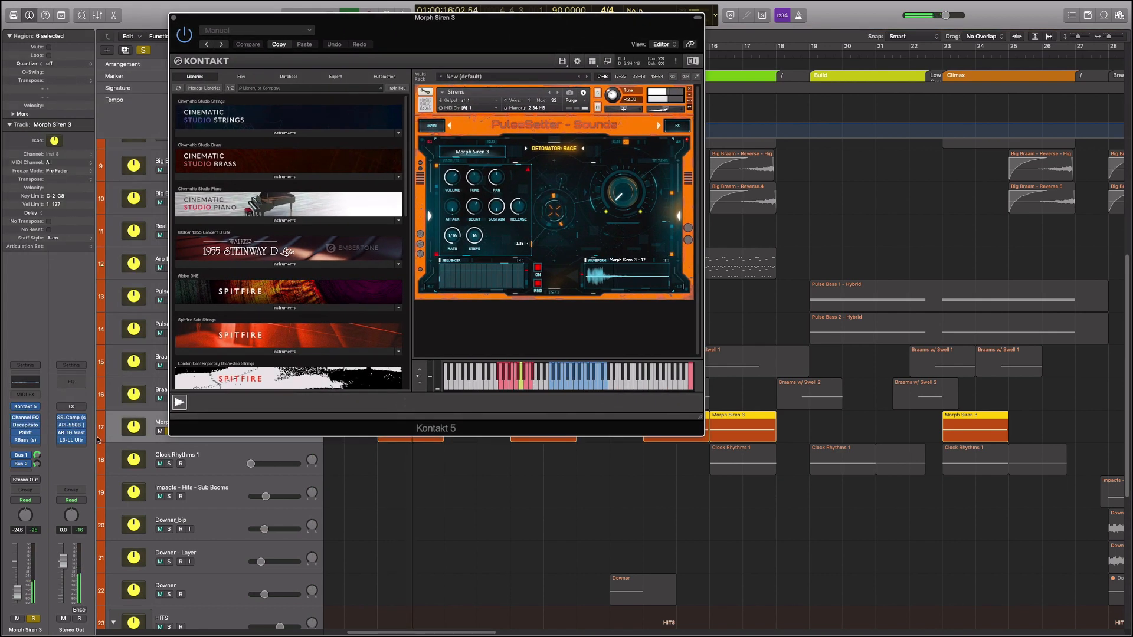
pyautogui.moveTo(170, 28); pyautogui.dragTo(386, 53)
pyautogui.click(363, 59)
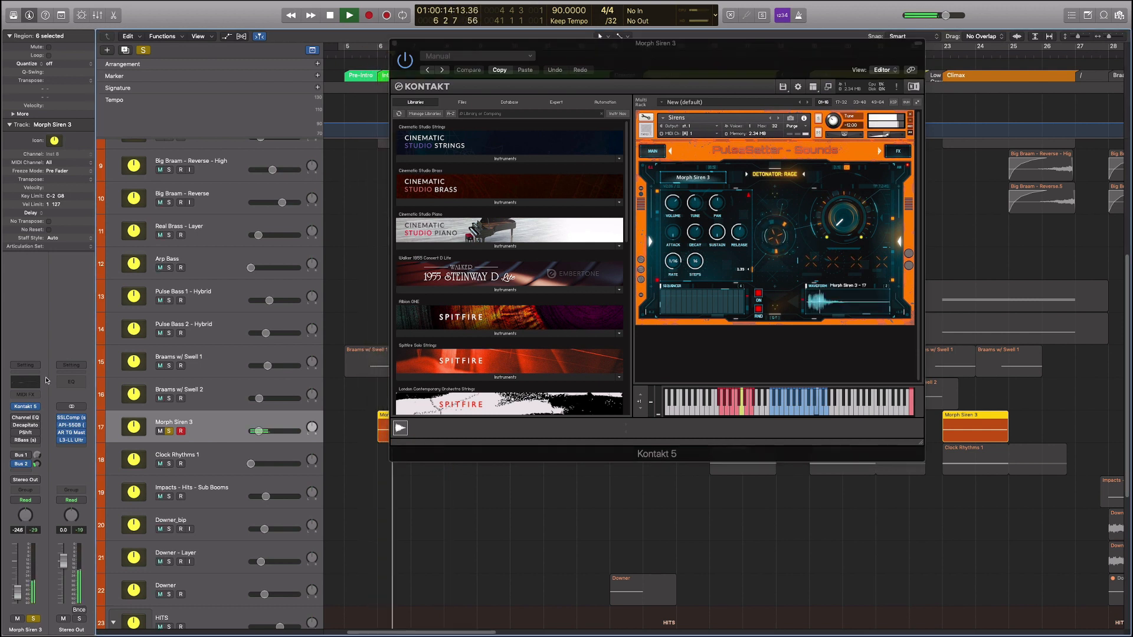
pyautogui.press('space')
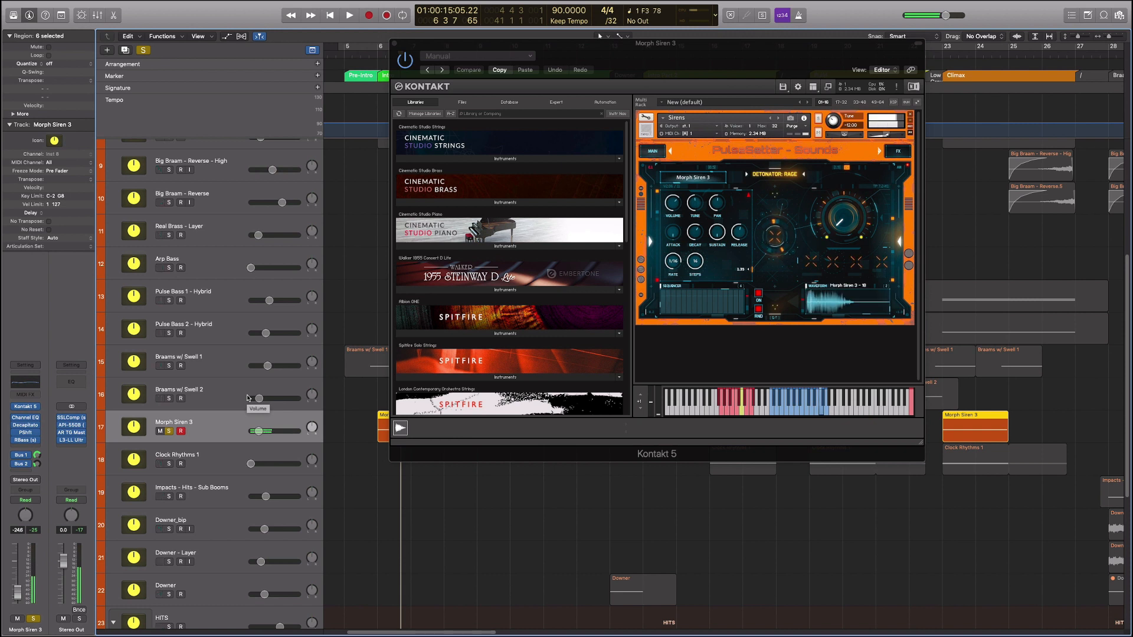
# Look through the available siren sounds in the Sirens instrument, keep Morph Siren 3 and close the instrument window
pyautogui.click(697, 180)
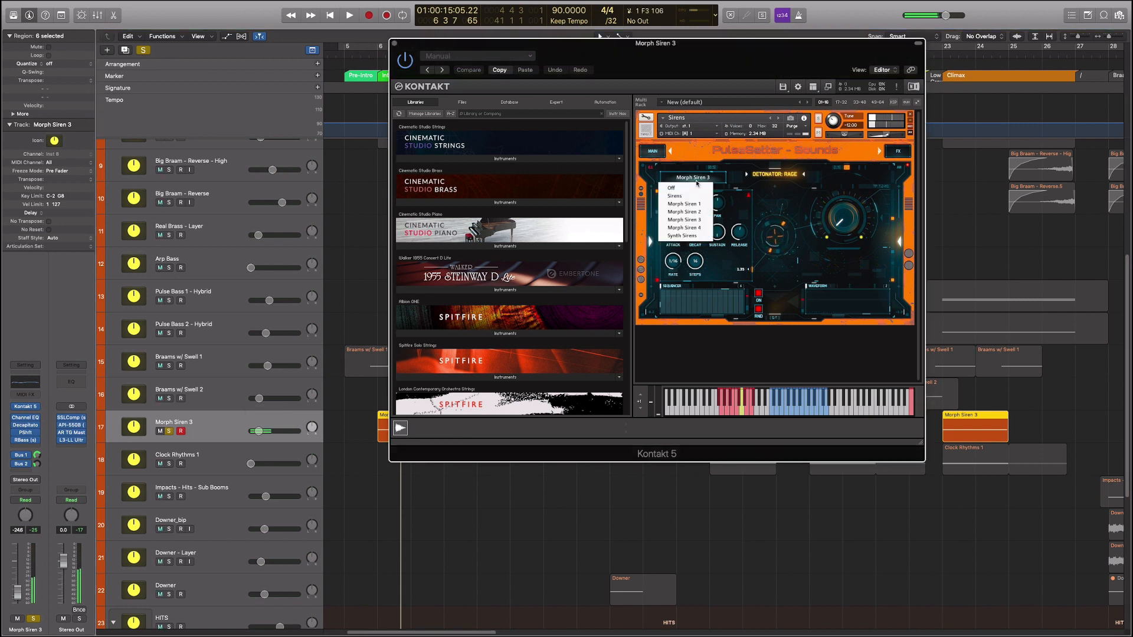
pyautogui.click(733, 188)
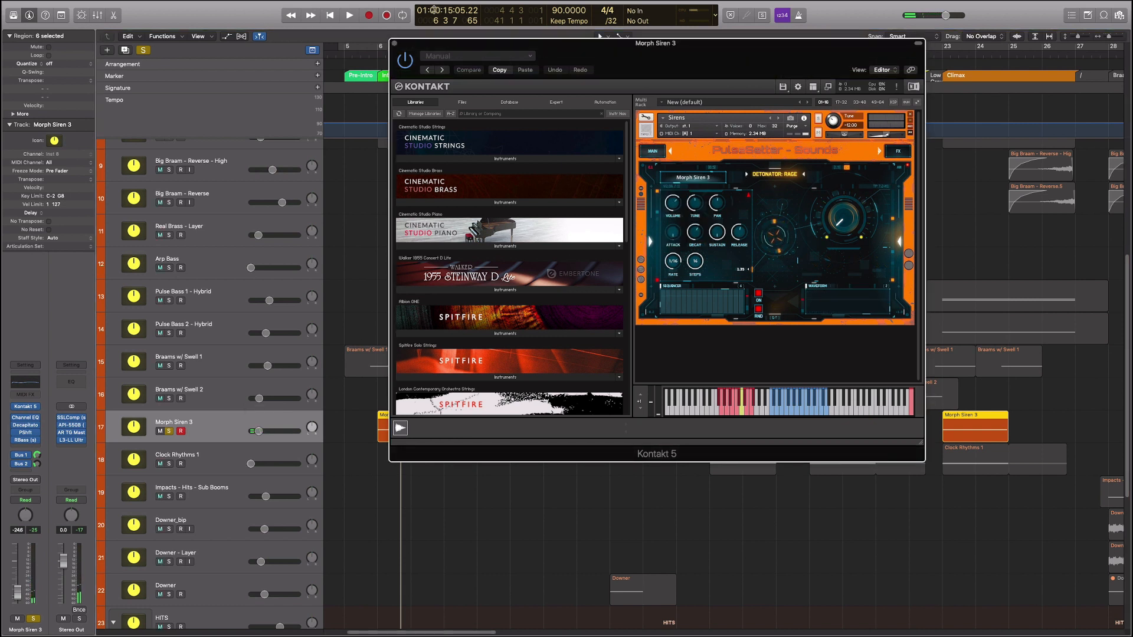
pyautogui.click(395, 44)
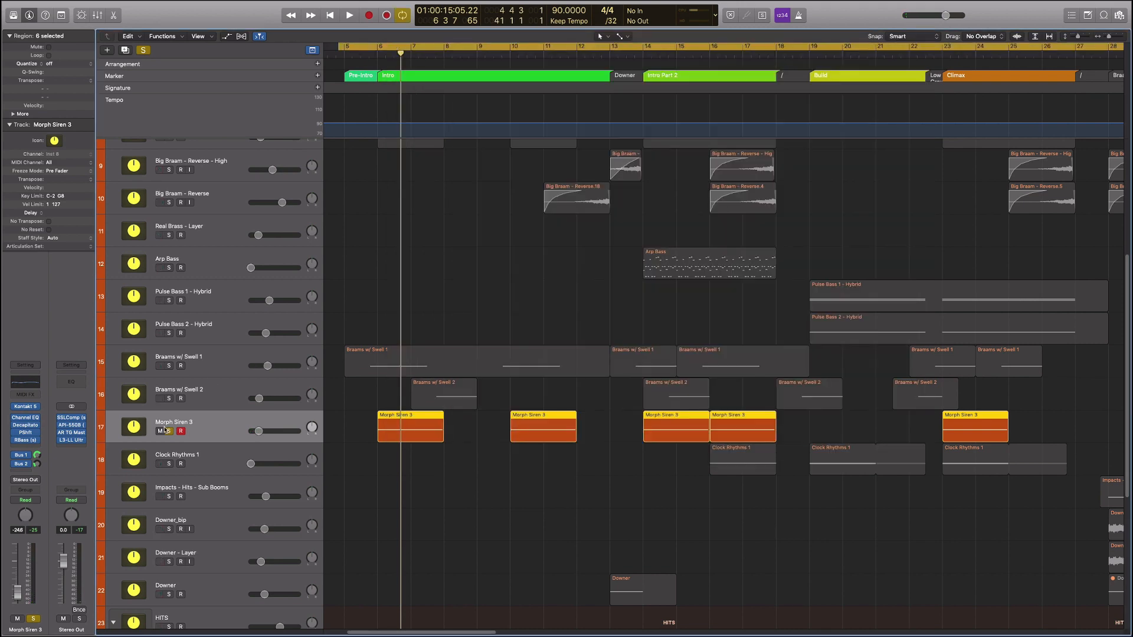
# Unsolo Morph Siren 3, select the Braams w/ Swell 1 track and place the playhead at bar 5, beat 4
pyautogui.click(169, 431)
pyautogui.click(223, 388)
pyautogui.click(231, 367)
pyautogui.click(367, 390)
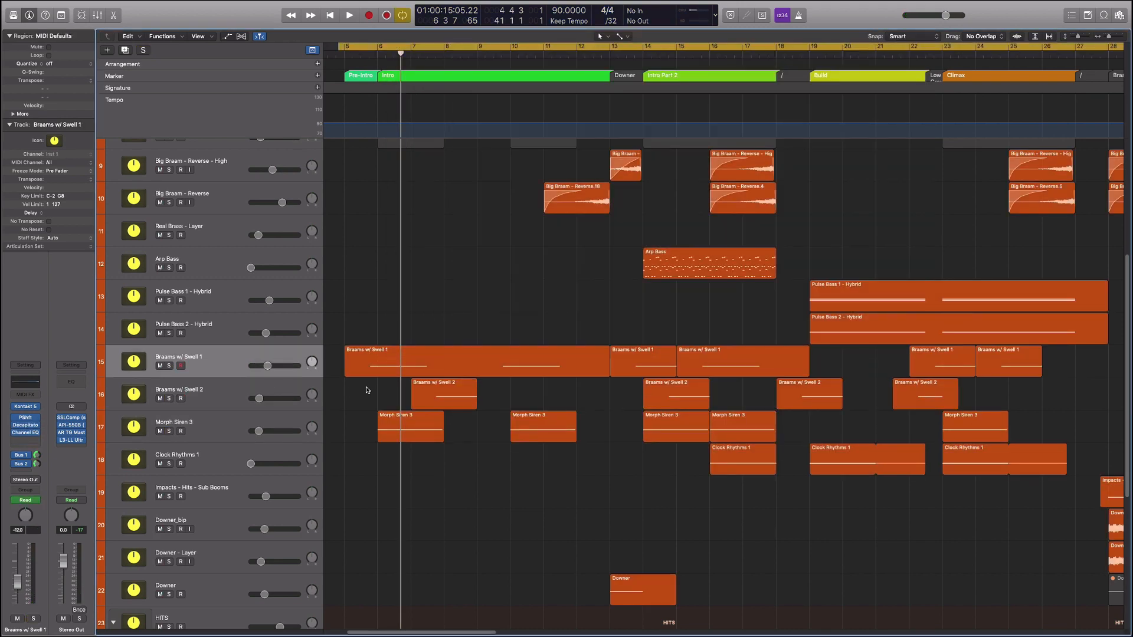
pyautogui.click(367, 50)
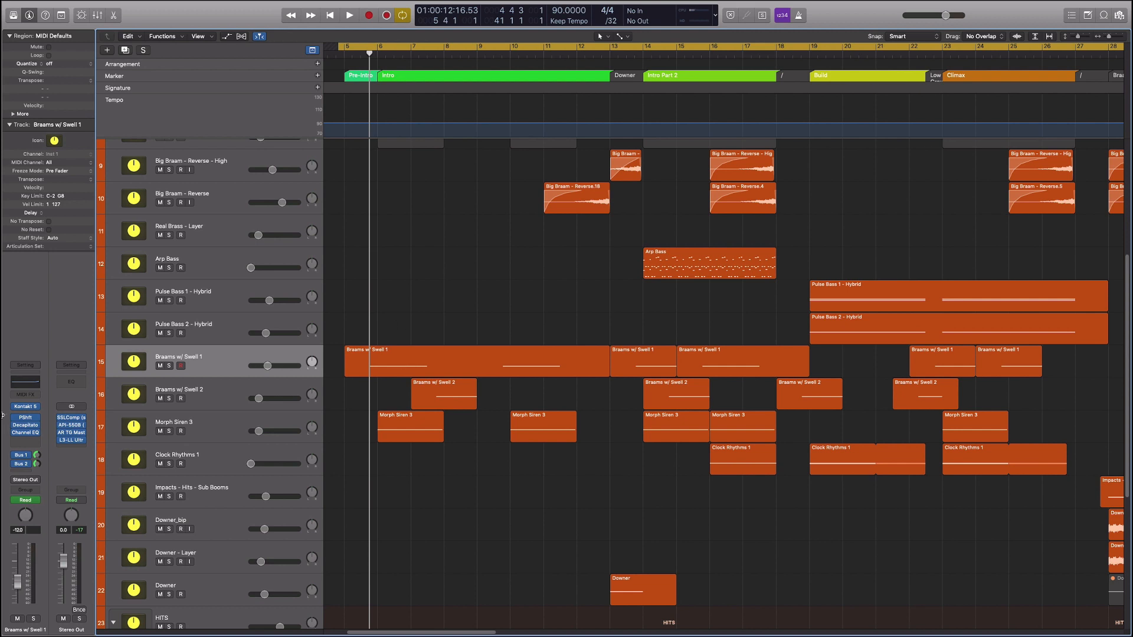
# Open Braams w/ Swell 1's Kontakt instrument, audition Trailer Hits Guitar 1, return to Braams With Swell 1 and close the window
pyautogui.click(26, 406)
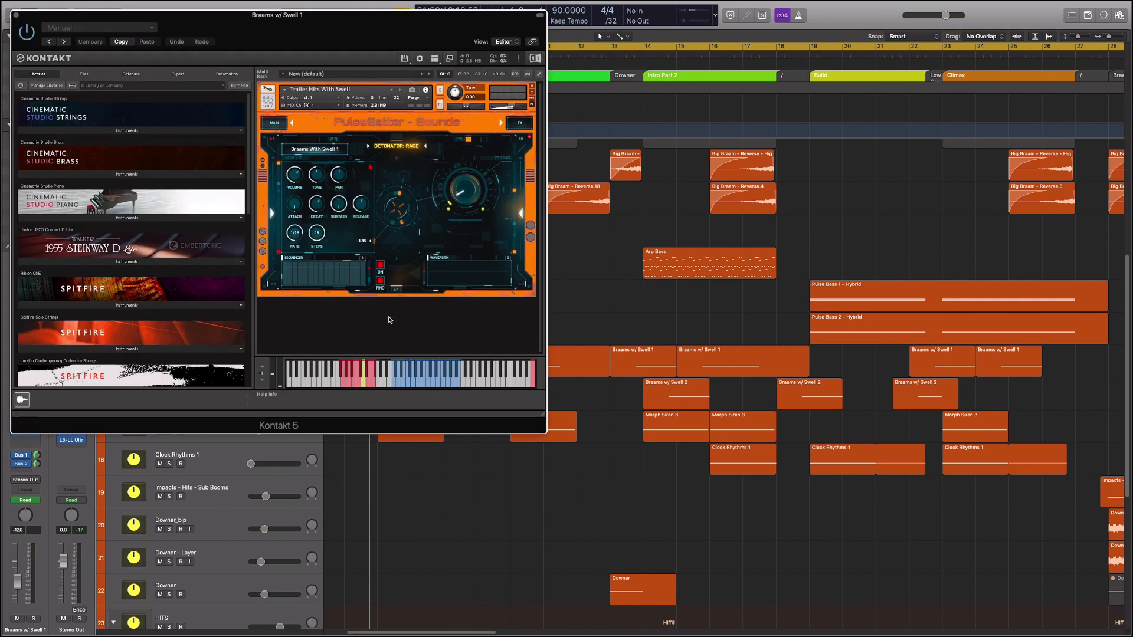
pyautogui.click(317, 155)
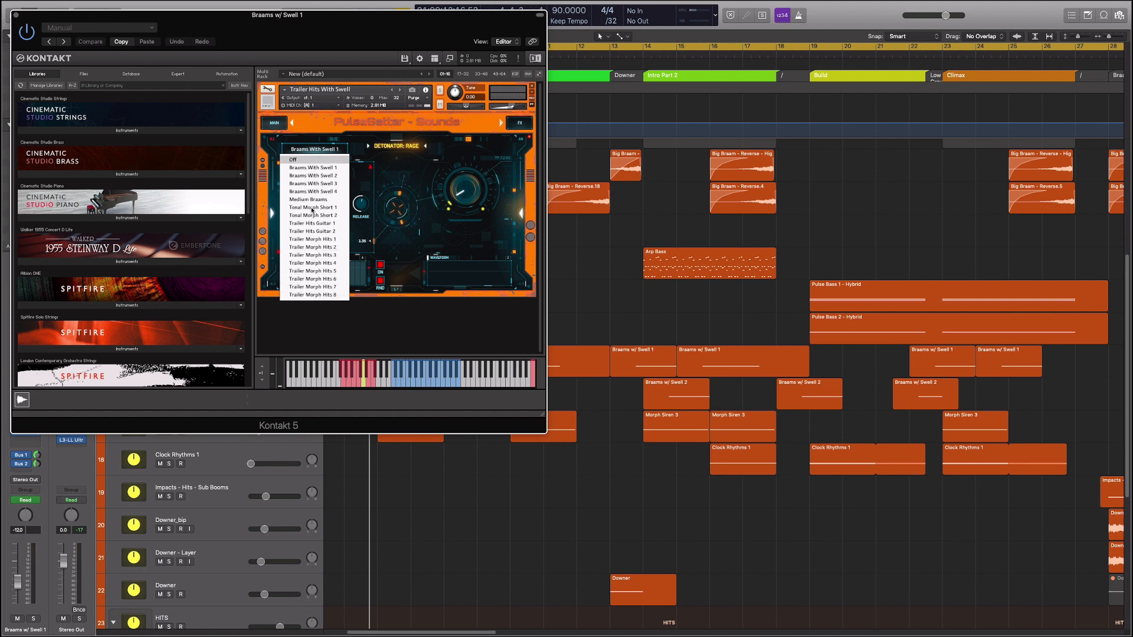
pyautogui.click(312, 223)
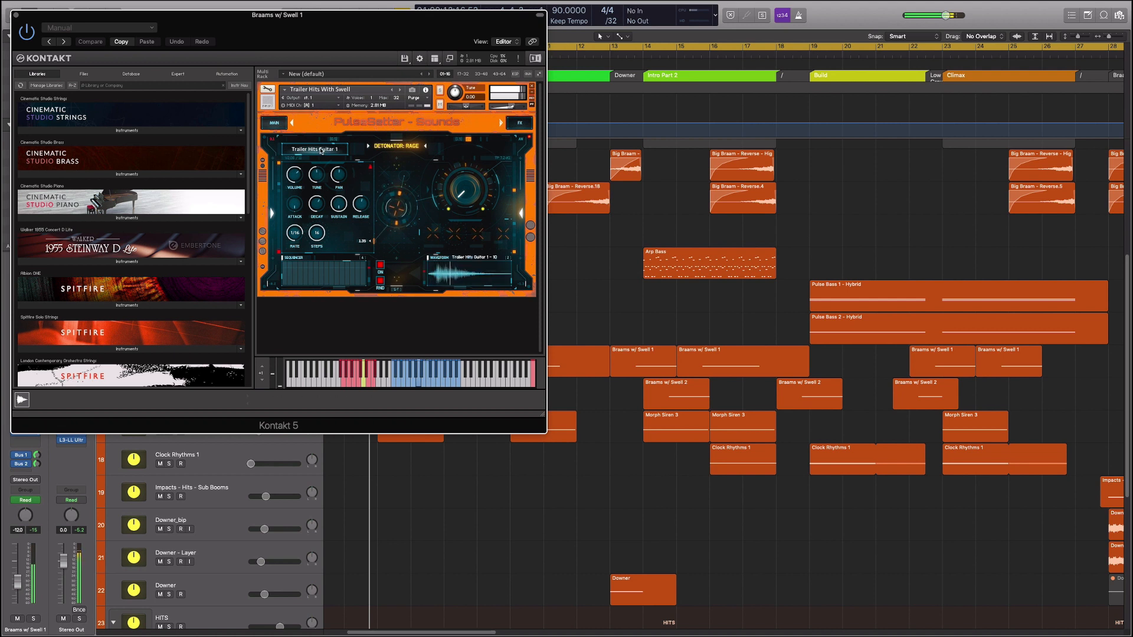
pyautogui.click(320, 150)
pyautogui.click(315, 168)
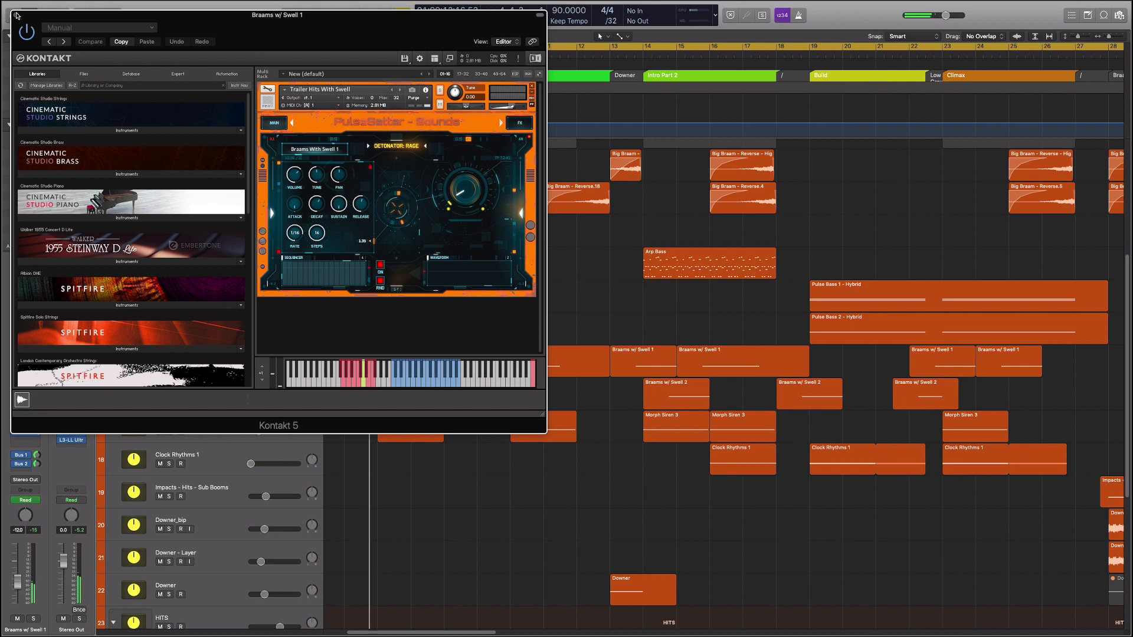
pyautogui.click(15, 15)
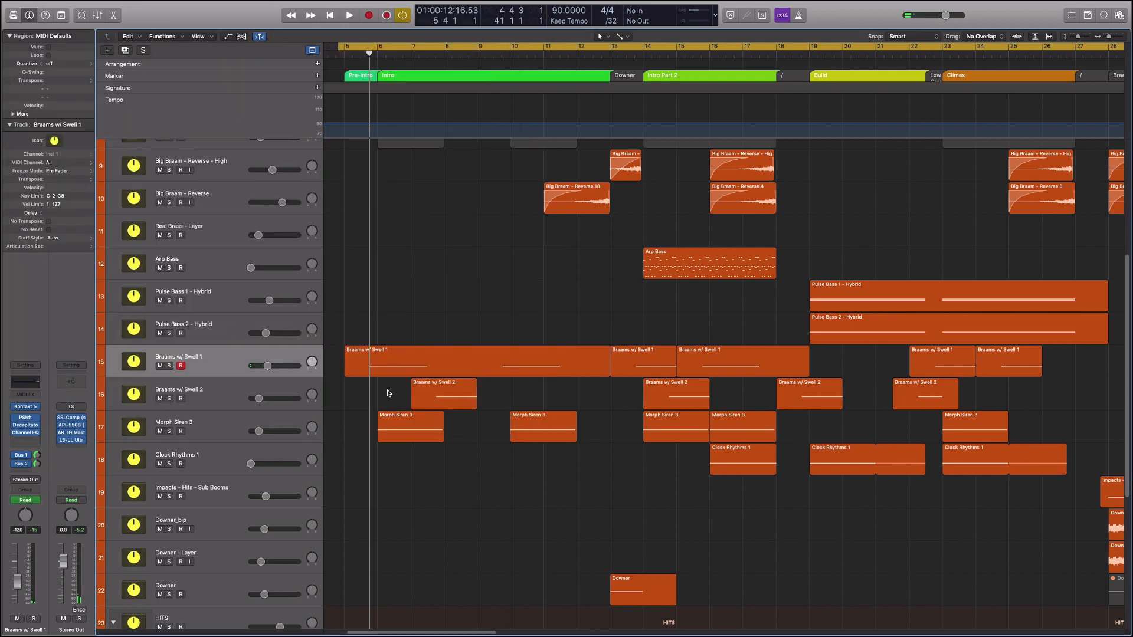
# Select the Arp Bass track, view the pluck patch in its Kontakt instrument and close the instrument window
pyautogui.scroll(2, 354, 336)
pyautogui.scroll(1, 247, 323)
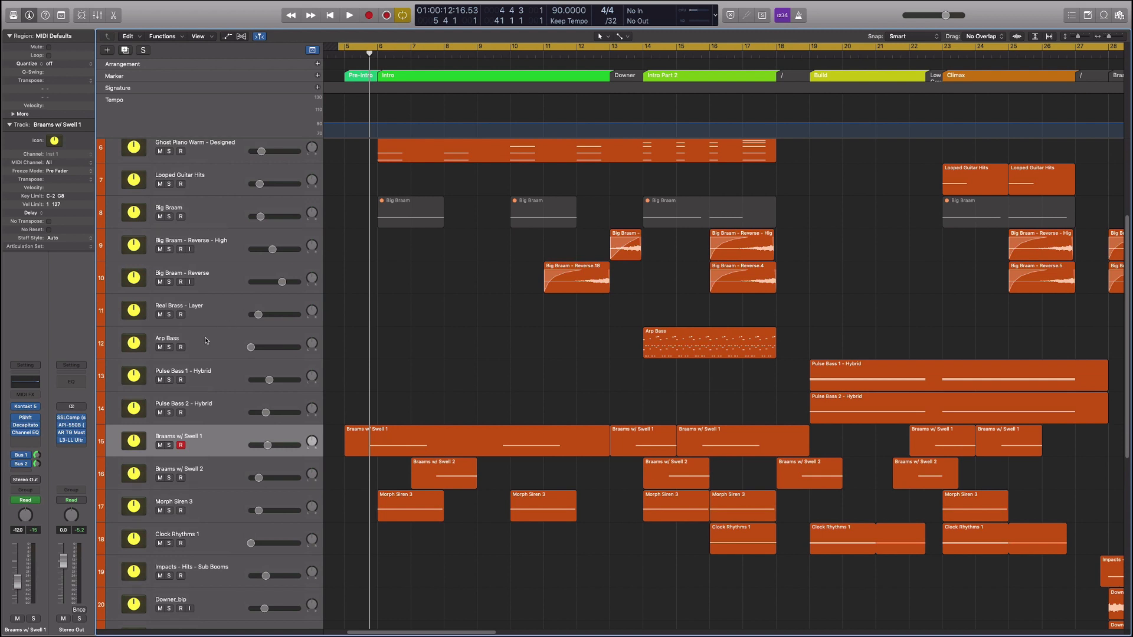
pyautogui.click(134, 345)
pyautogui.click(25, 417)
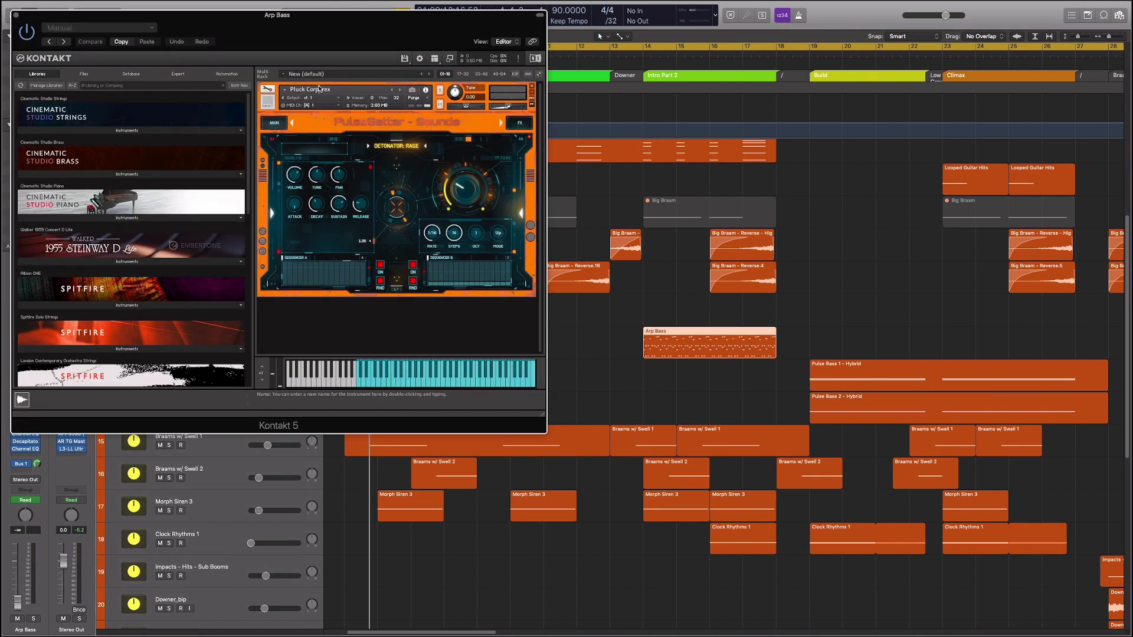
pyautogui.click(15, 16)
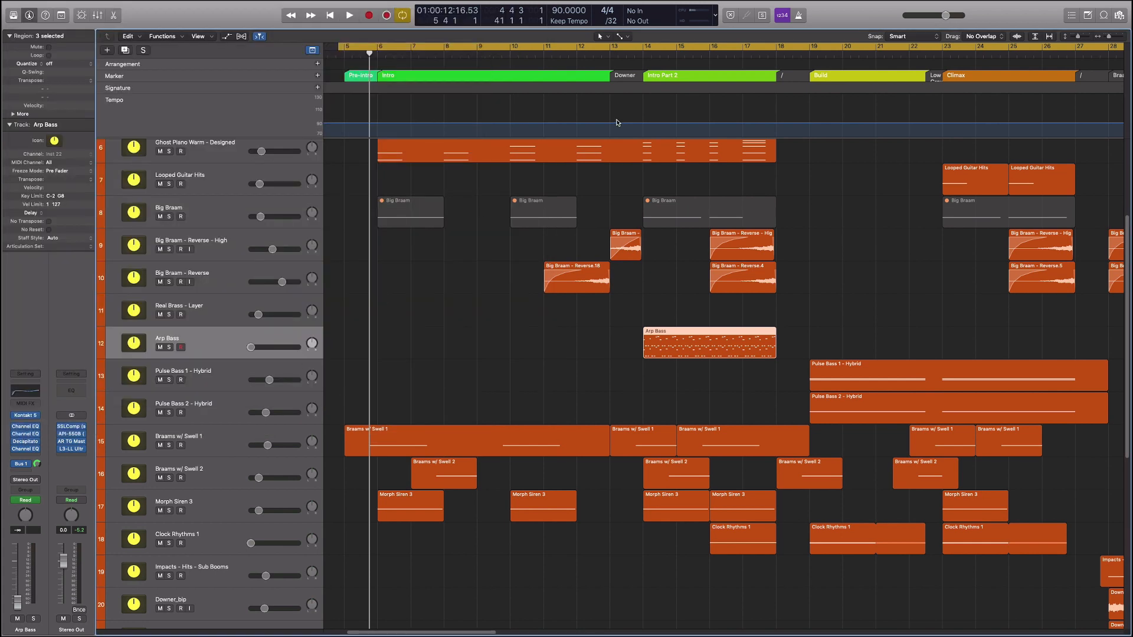
# Turn off cycle mode and start playback from bar 13, beat 3 to hear the Arp Bass enter
pyautogui.click(628, 54)
pyautogui.press('c')
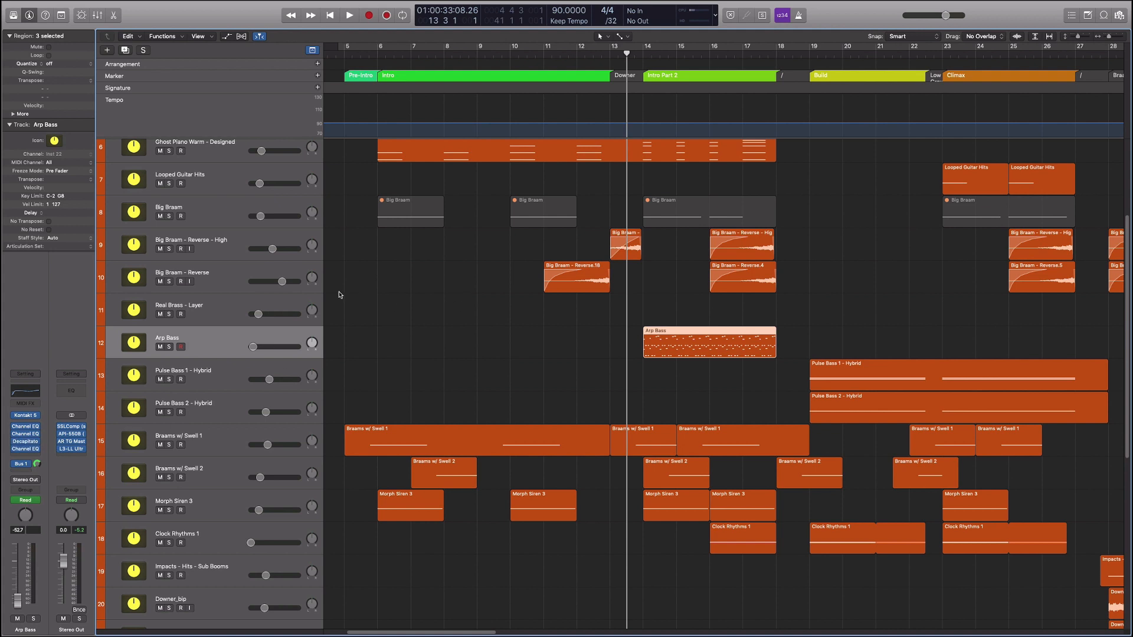
pyautogui.press('space')
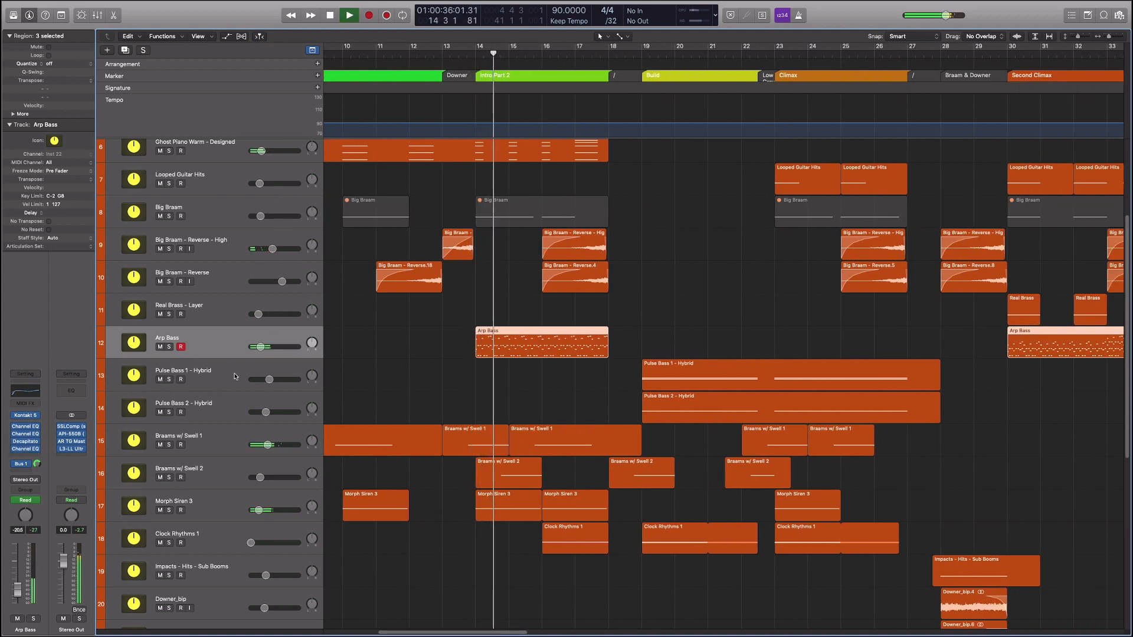
# Show track automation, view Arp Bass's Decapitator Drive curve, return its lane to Volume and stop playback
pyautogui.press('a')
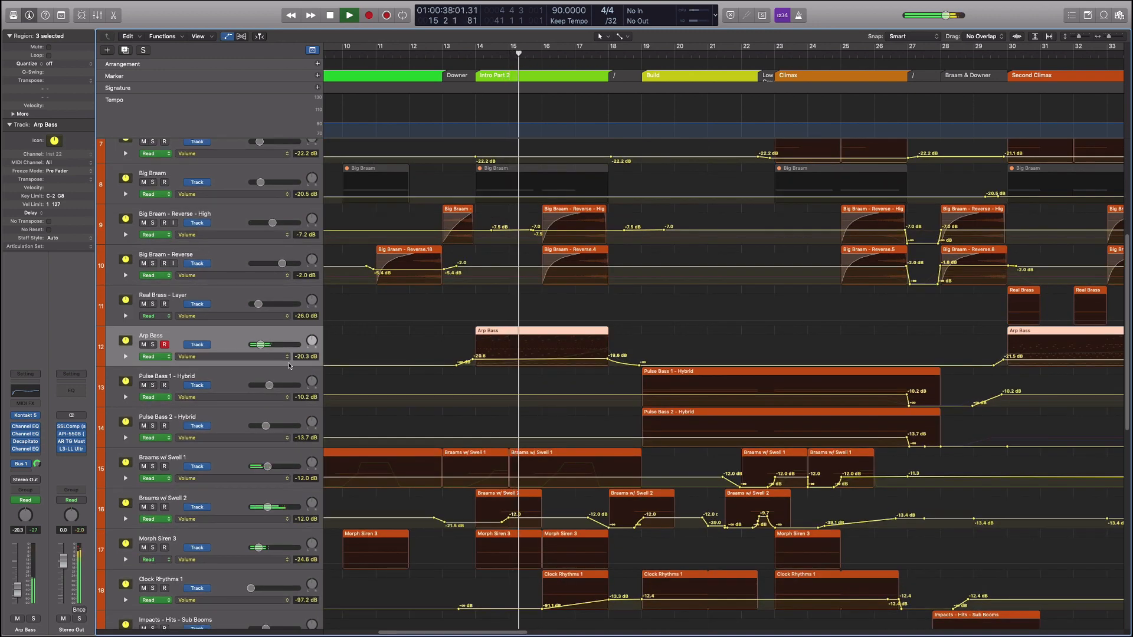
pyautogui.click(268, 356)
pyautogui.click(277, 361)
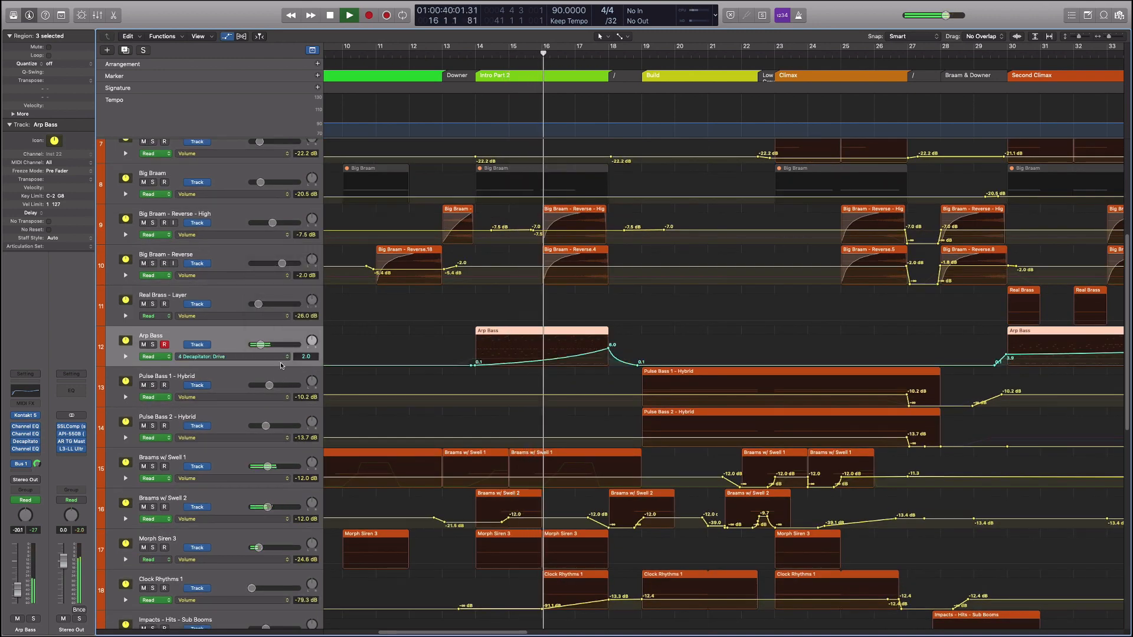
pyautogui.click(276, 358)
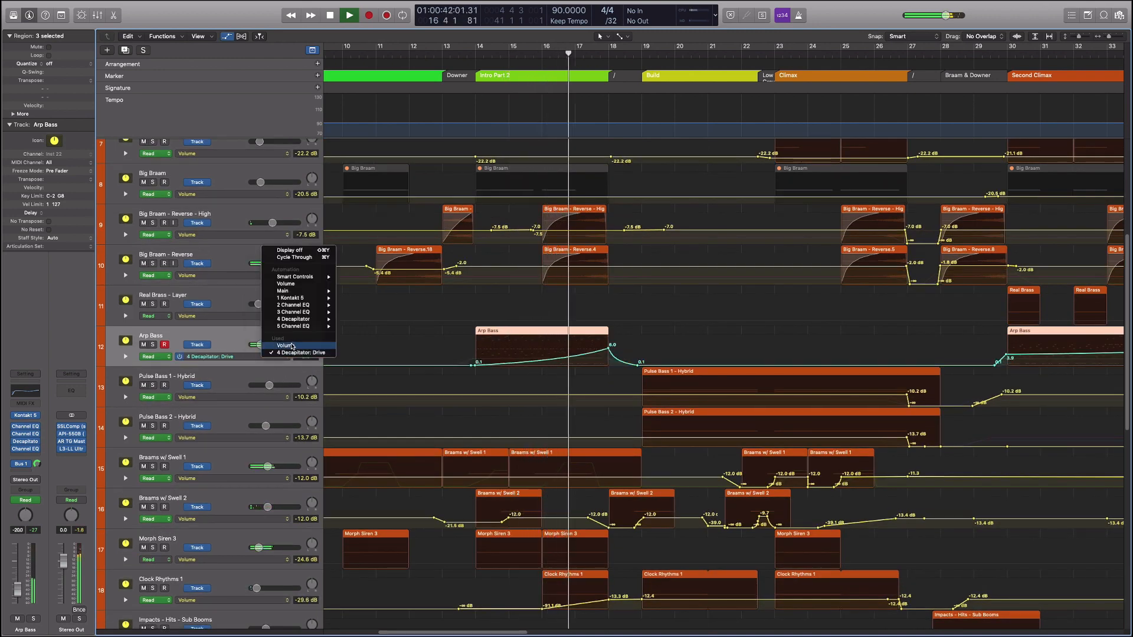
pyautogui.click(277, 346)
pyautogui.click(454, 333)
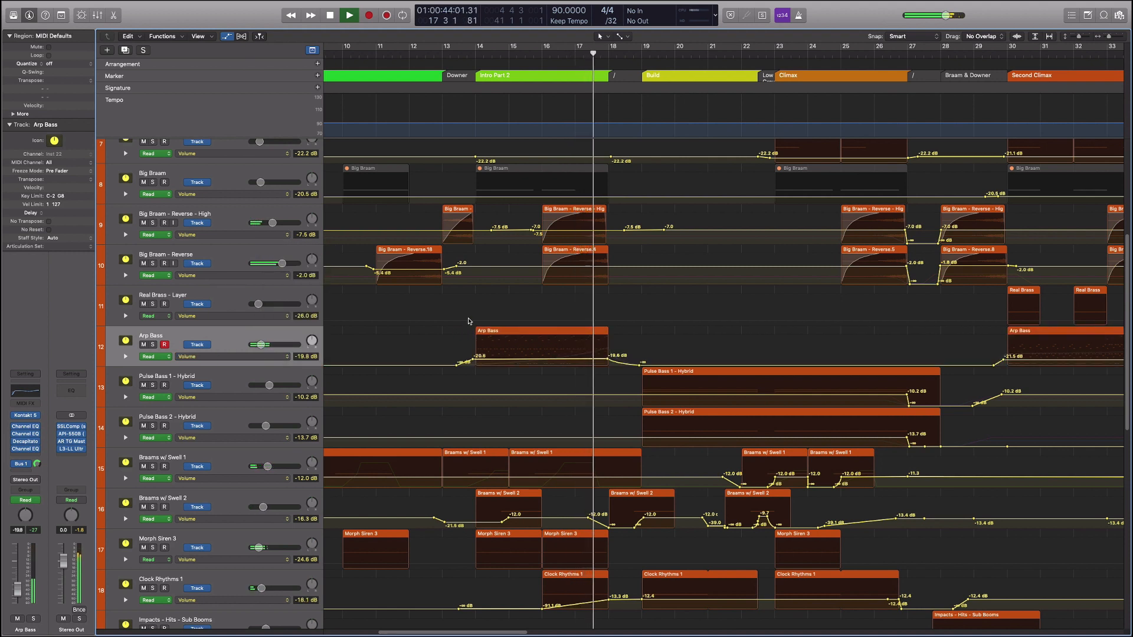
pyautogui.press('space')
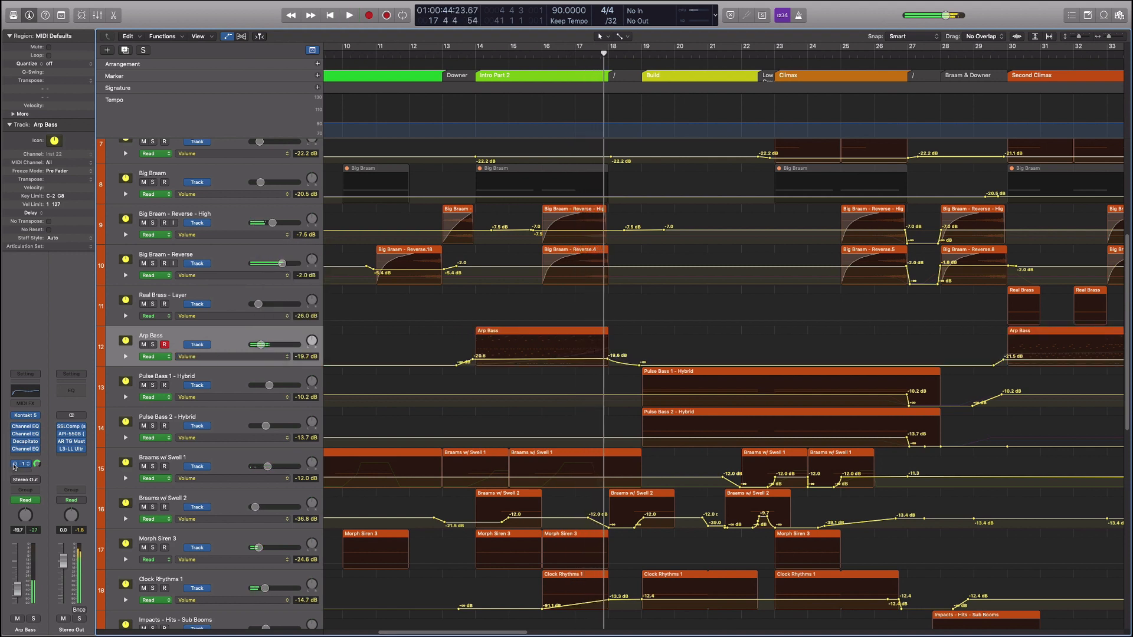
# Replay the Arp Bass section from bar 13, beat 4 with the track's Bus 1 send bypassed
pyautogui.click(466, 53)
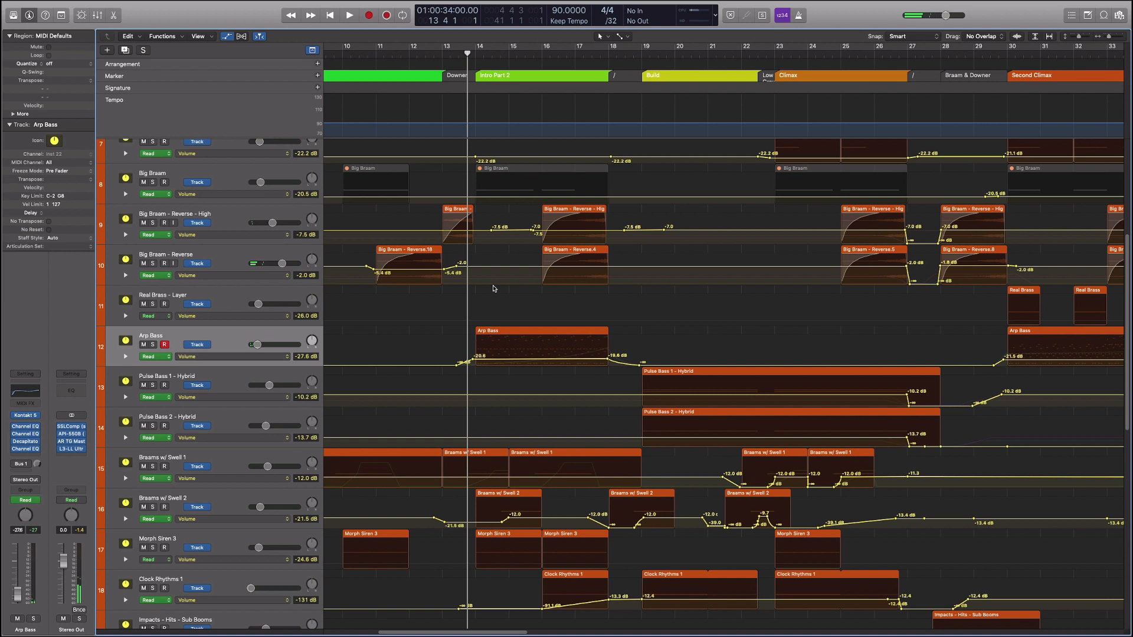
pyautogui.press('space')
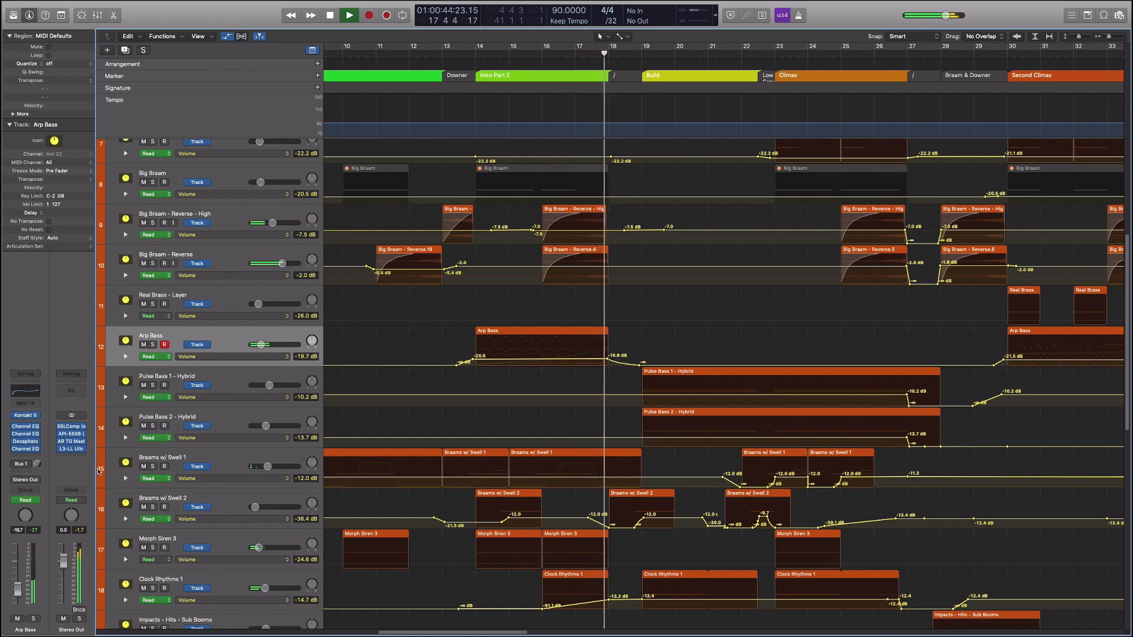
pyautogui.press('space')
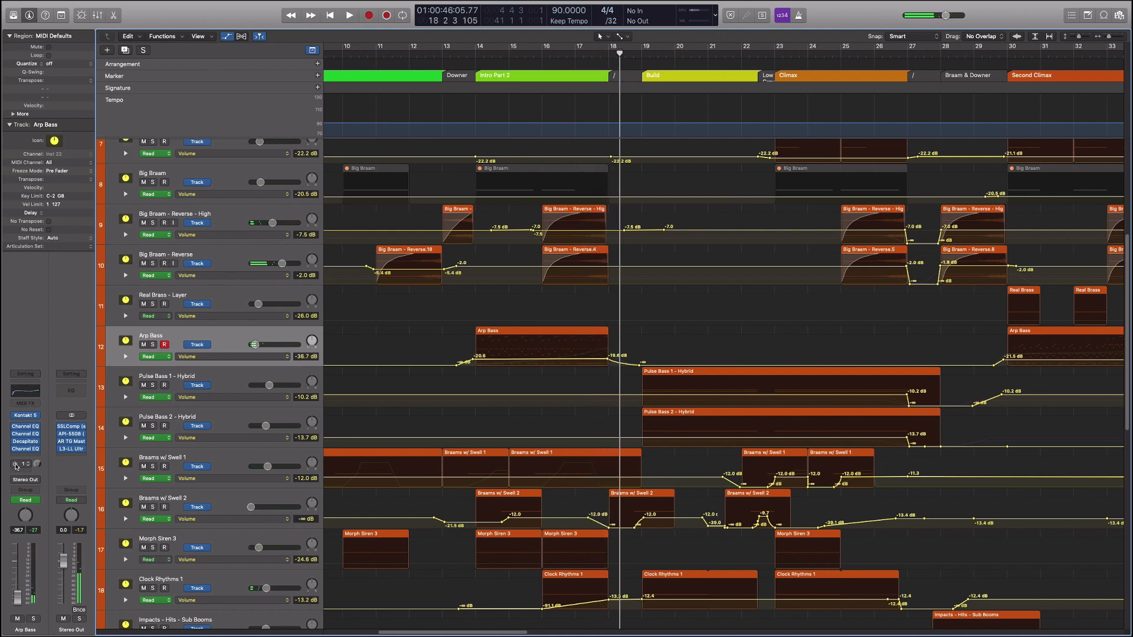
# Select the HITS track stack and solo it
pyautogui.press('super+Left')
pyautogui.press('super+Left')
pyautogui.press('super+Left')
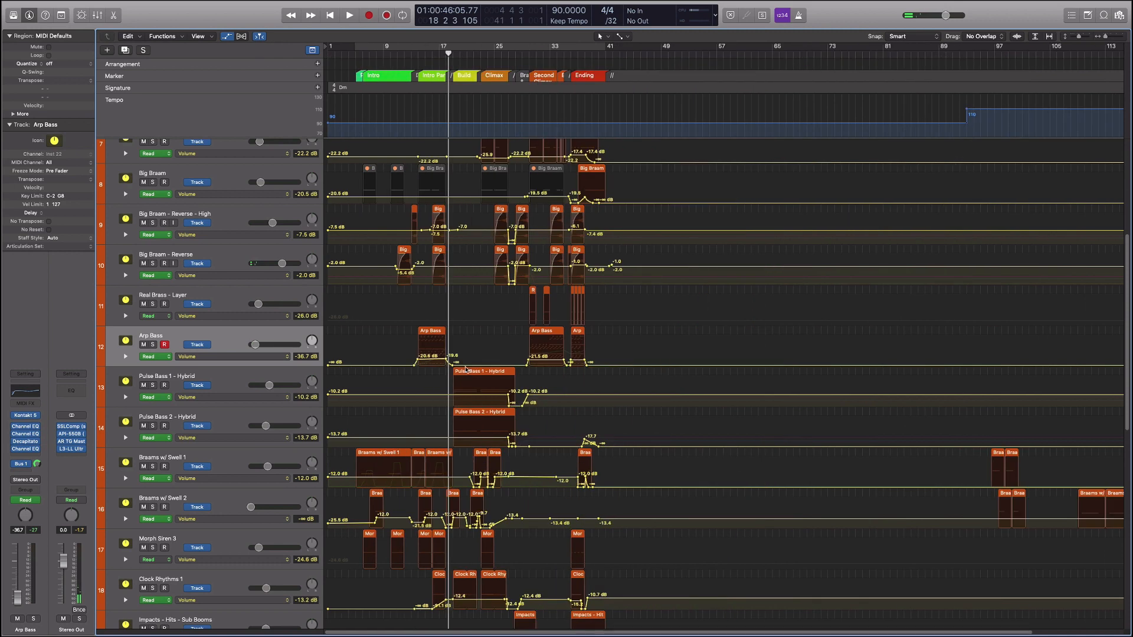
pyautogui.scroll(-5, 466, 370)
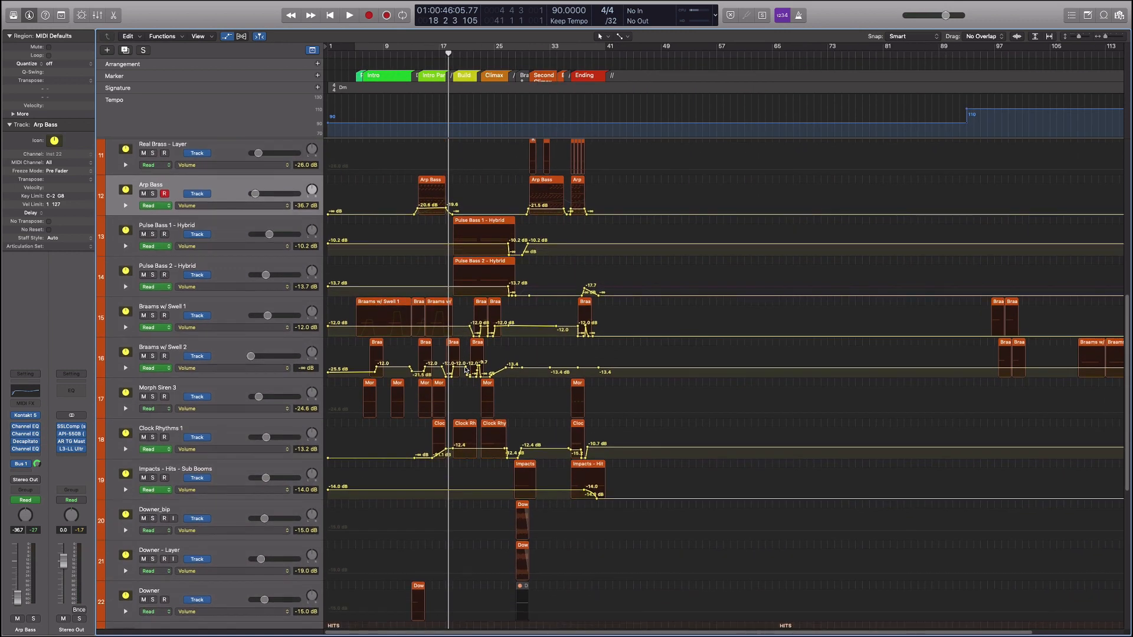
pyautogui.scroll(-7, 466, 369)
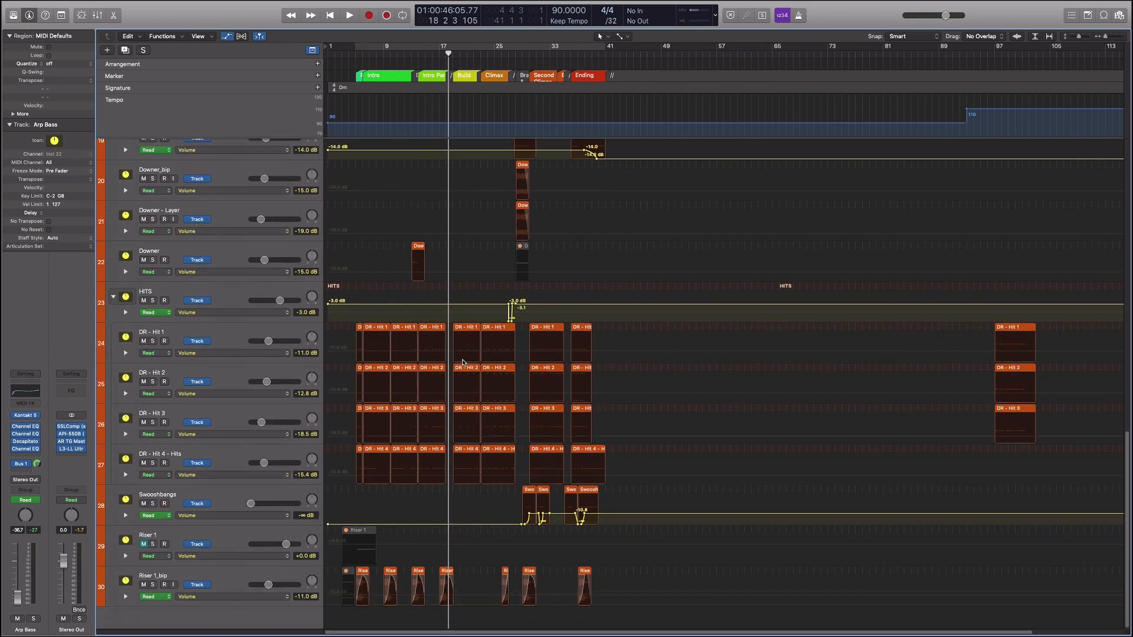
pyautogui.click(230, 312)
pyautogui.press('s')
pyautogui.press('super+Right')
pyautogui.press('super+Right')
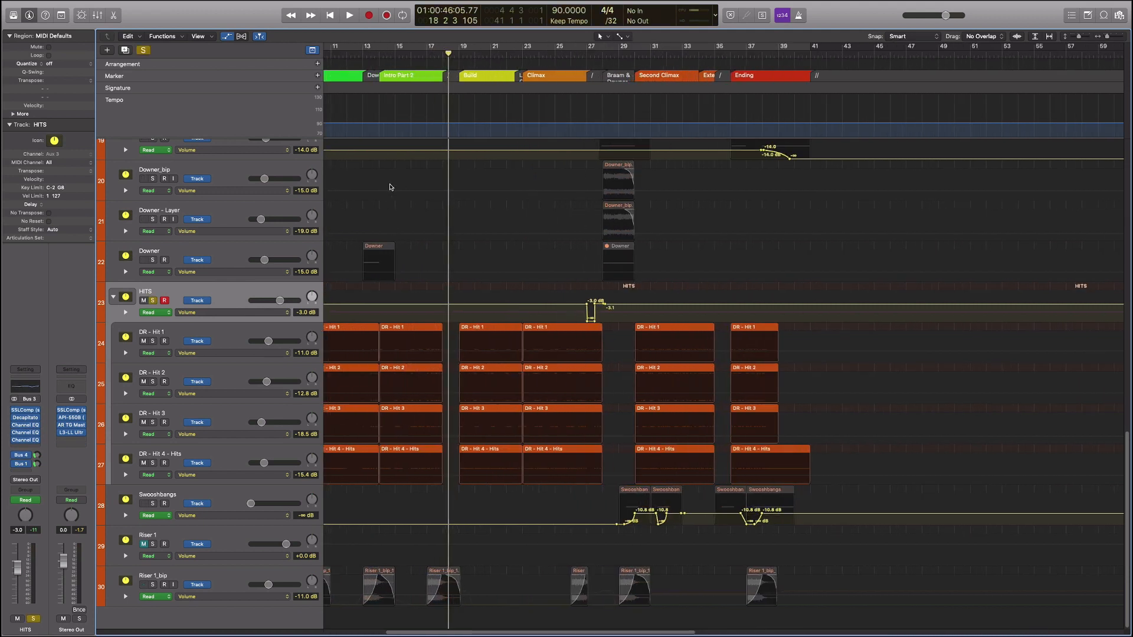
pyautogui.hscroll(-1, 456, 168)
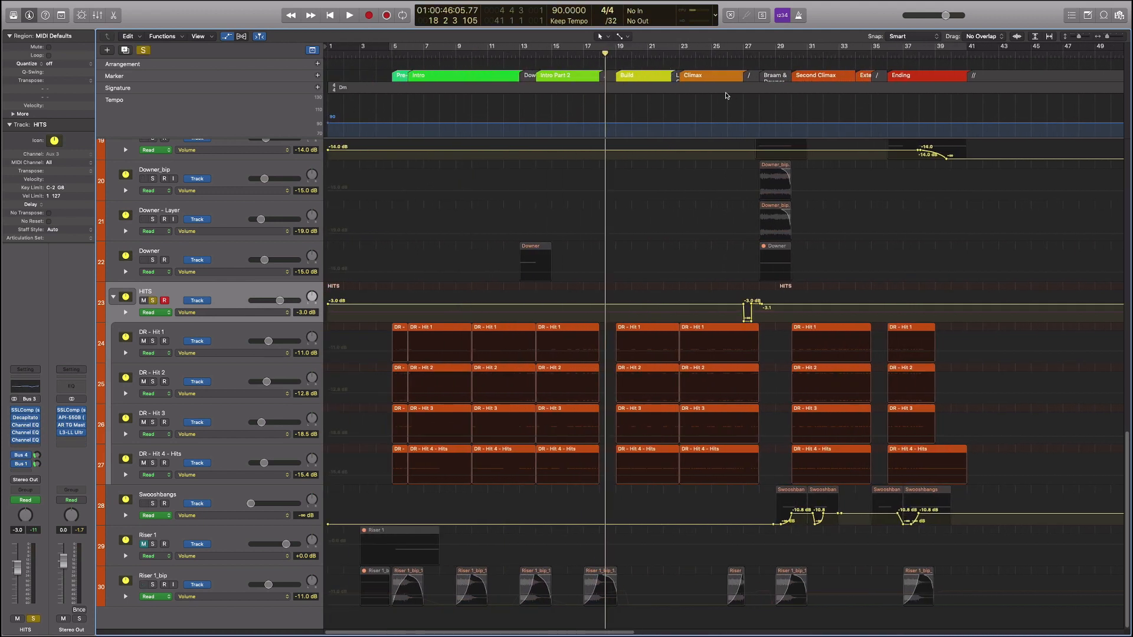
# Play the soloed HITS stack from the start of the Climax section at bar 23
pyautogui.click(790, 56)
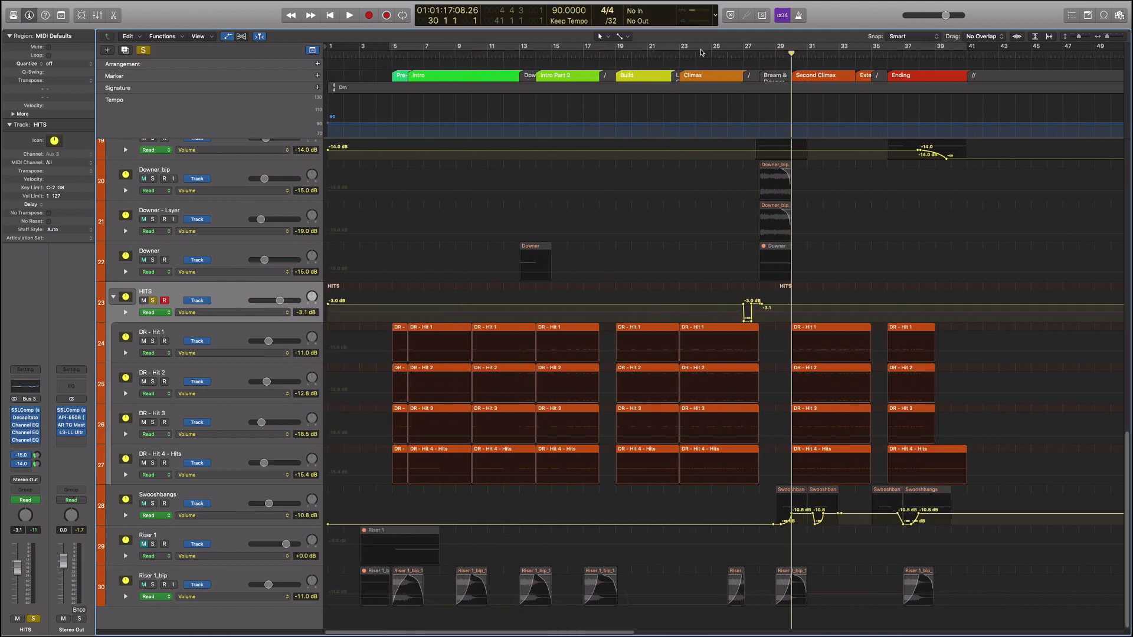
pyautogui.click(684, 54)
pyautogui.press('space')
pyautogui.press('super+Right')
pyautogui.press('super+Right')
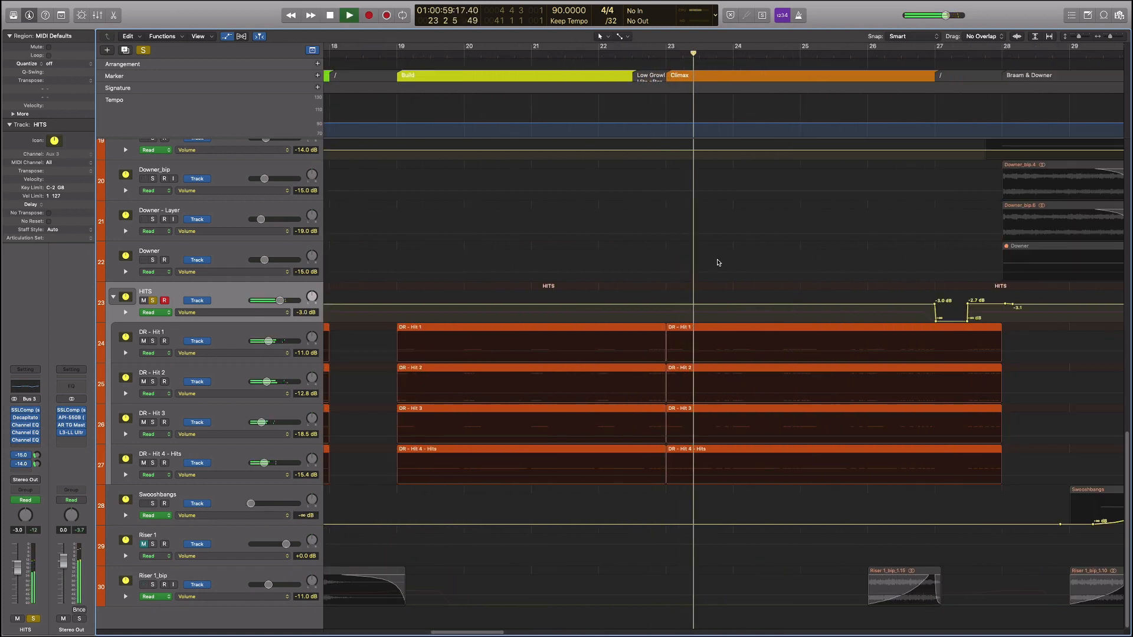
# Open the DR - Hit 2 region of the Climax in the Piano Roll, examine its note pattern and close the editor
pyautogui.hscroll(5, 719, 262)
pyautogui.press('super+Down')
pyautogui.press('super+Down')
pyautogui.press('super+Down')
pyautogui.scroll(-5, 677, 287)
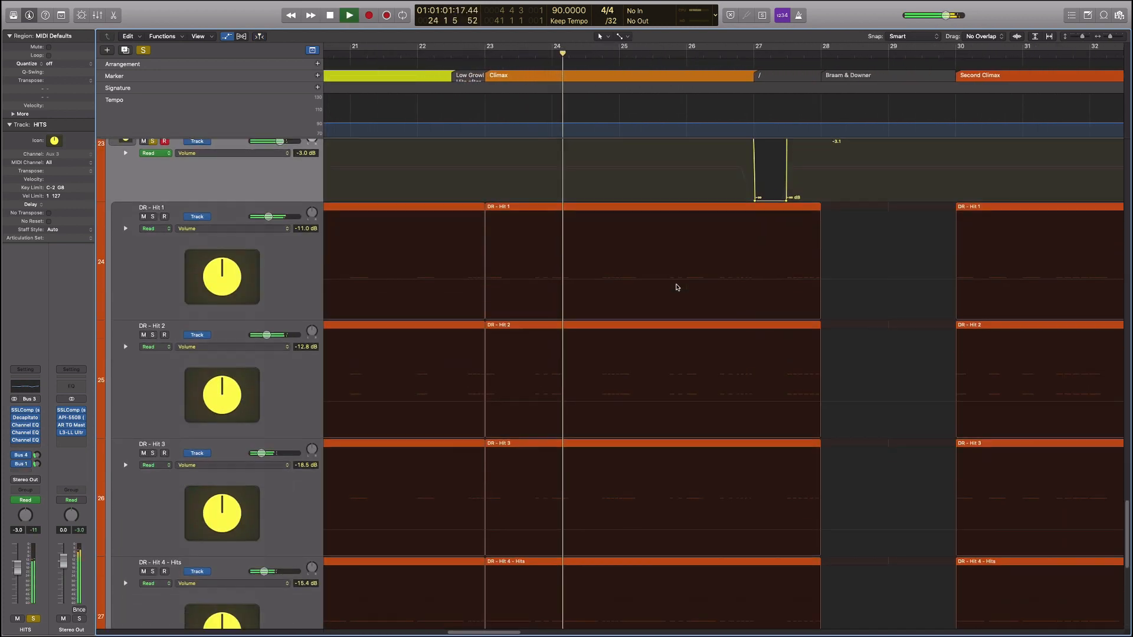
pyautogui.scroll(-3, 675, 287)
pyautogui.doubleClick(539, 222)
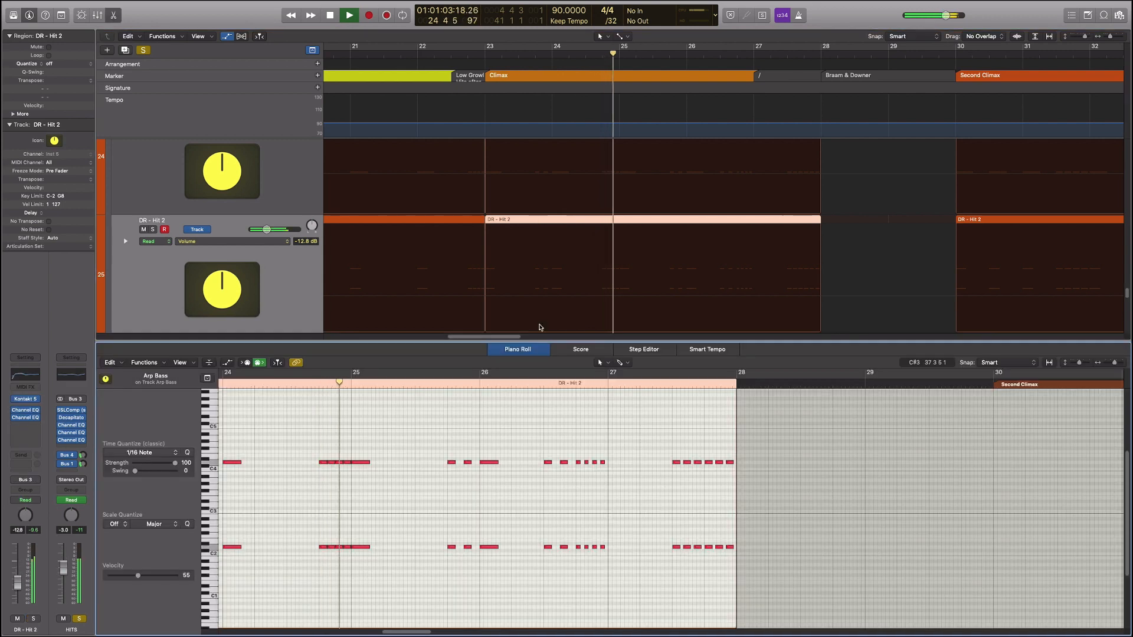
pyautogui.hscroll(-4, 480, 399)
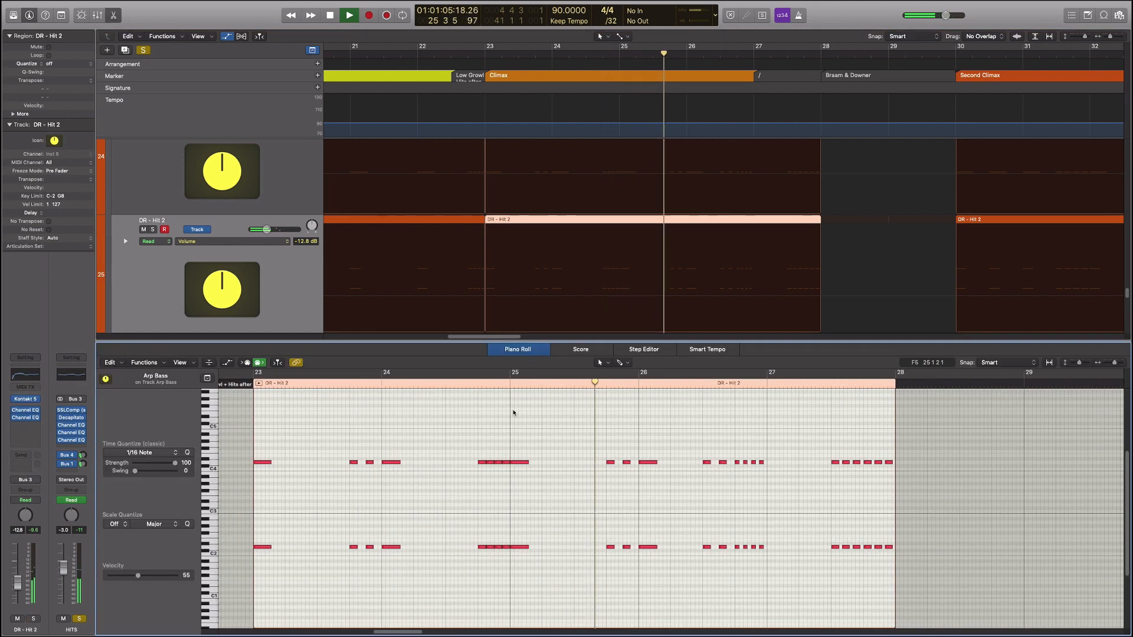
pyautogui.press('e')
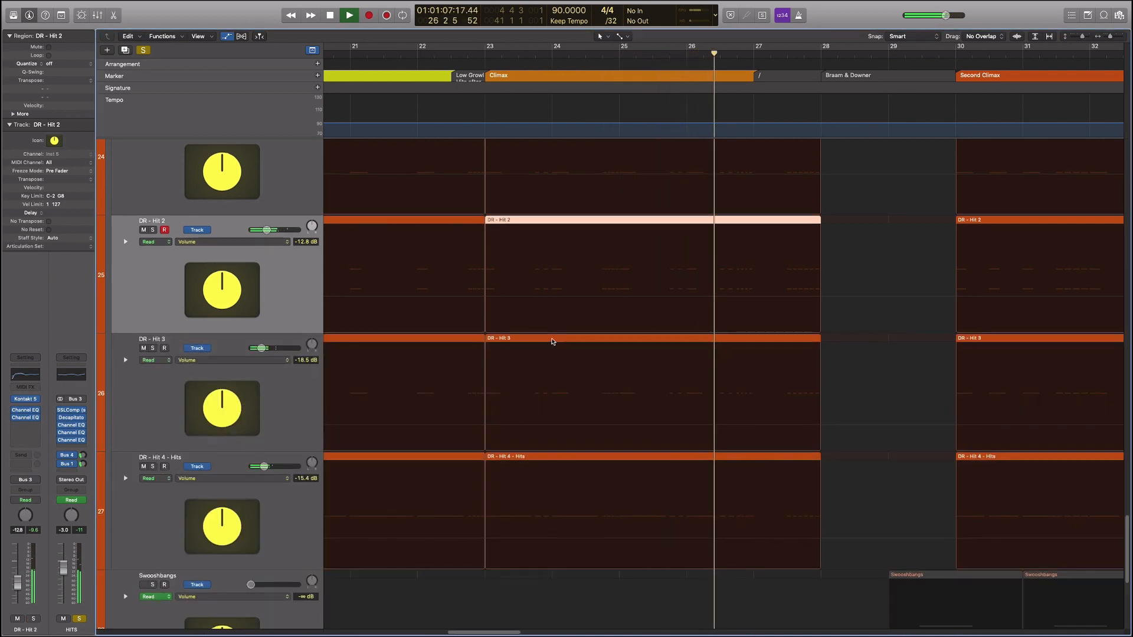
# Stop playback and unsolo the HITS track stack
pyautogui.press('super+Up')
pyautogui.press('super+Up')
pyautogui.press('super+Up')
pyautogui.press('super+Up')
pyautogui.press('space')
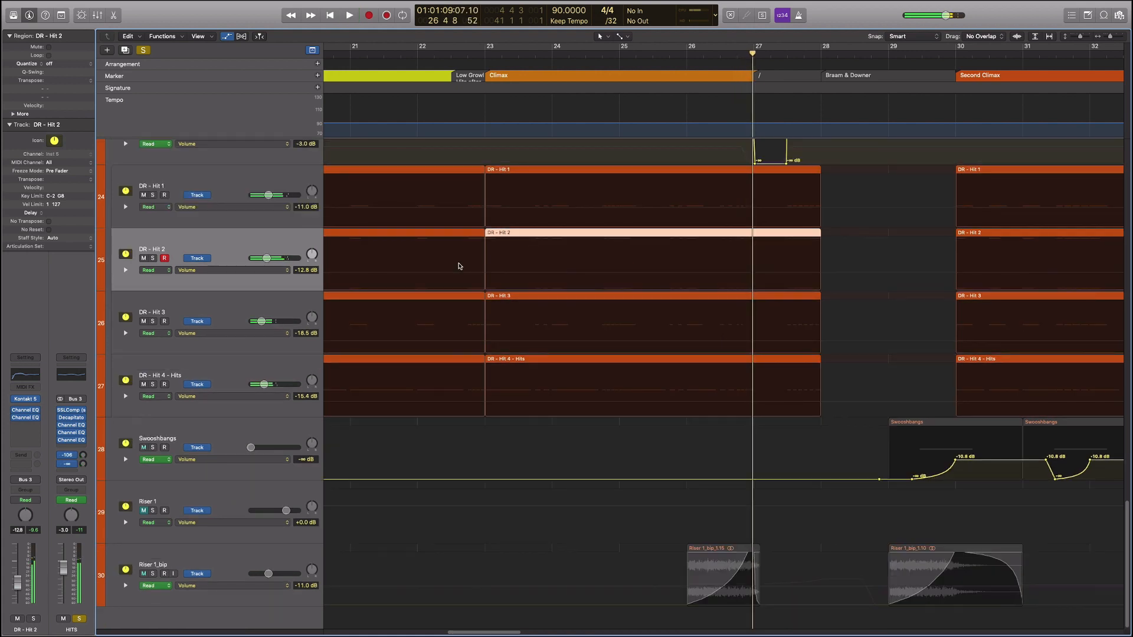
pyautogui.scroll(4, 460, 266)
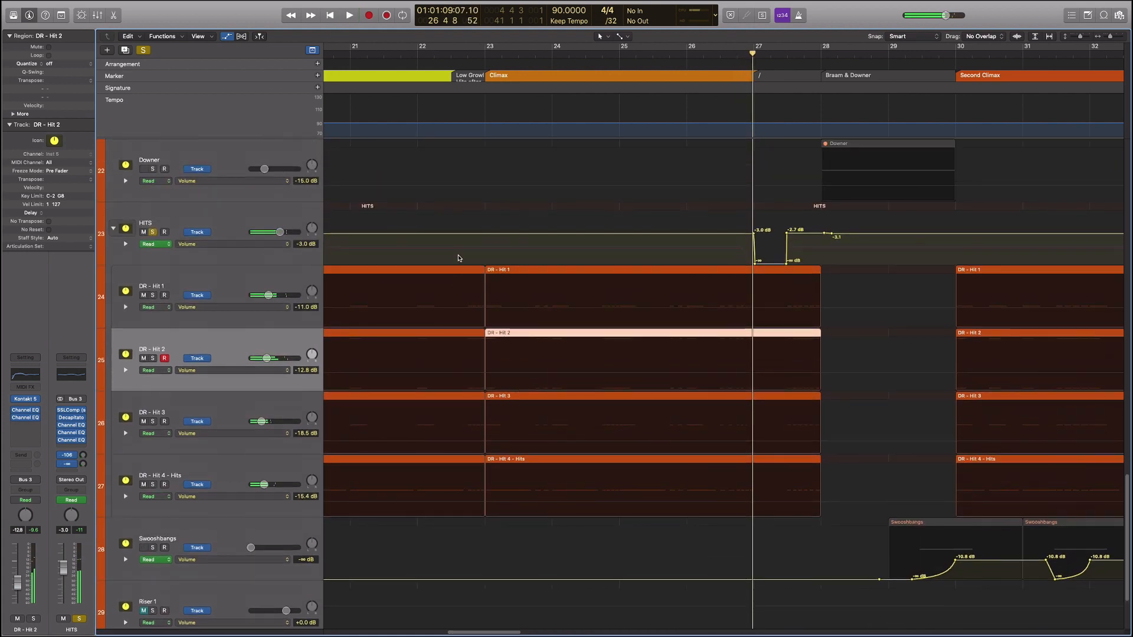
pyautogui.click(153, 232)
# Go through the individual DR - Hit tracks, then inspect DR - Hit 3's Channel EQ curve and close the plug-in window
pyautogui.click(253, 285)
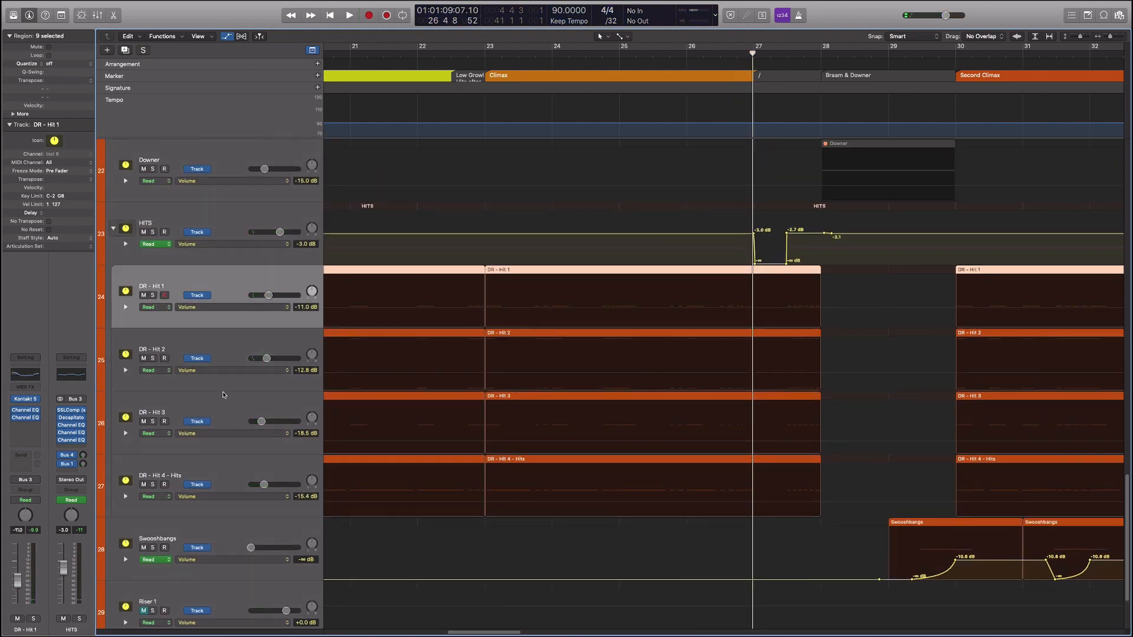
pyautogui.click(229, 410)
pyautogui.click(239, 462)
pyautogui.click(242, 351)
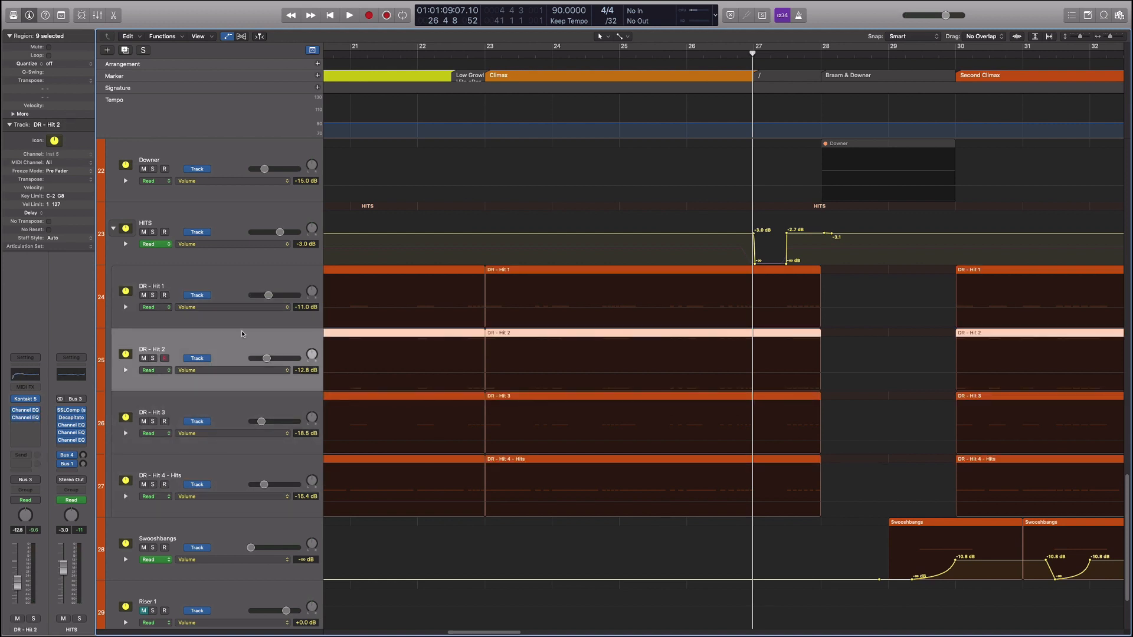
pyautogui.click(239, 408)
pyautogui.click(26, 412)
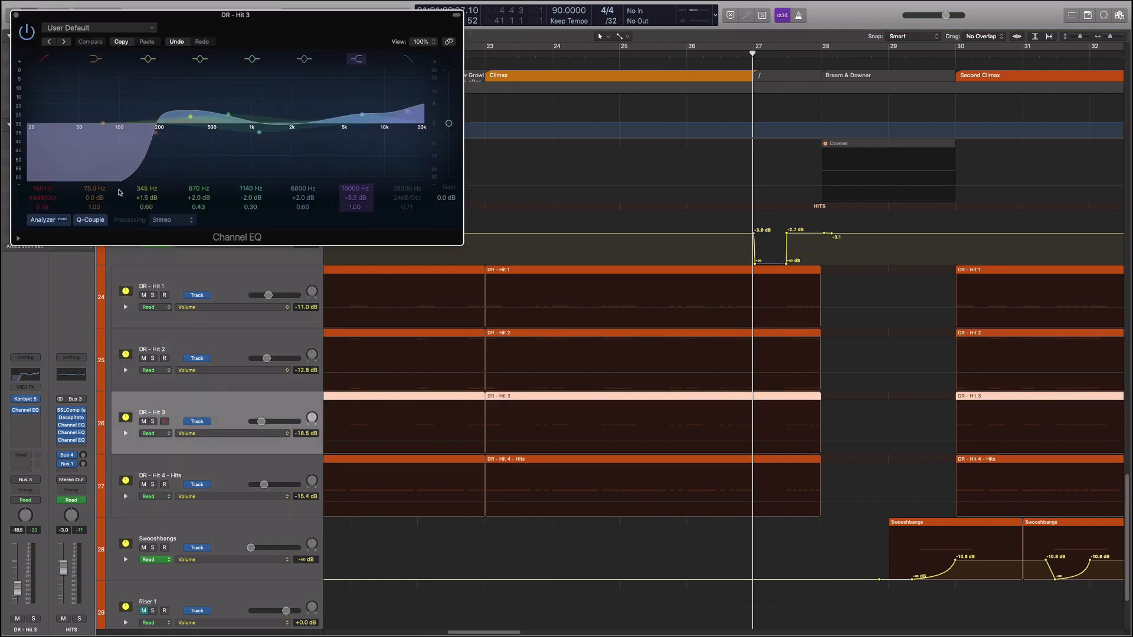
pyautogui.click(17, 15)
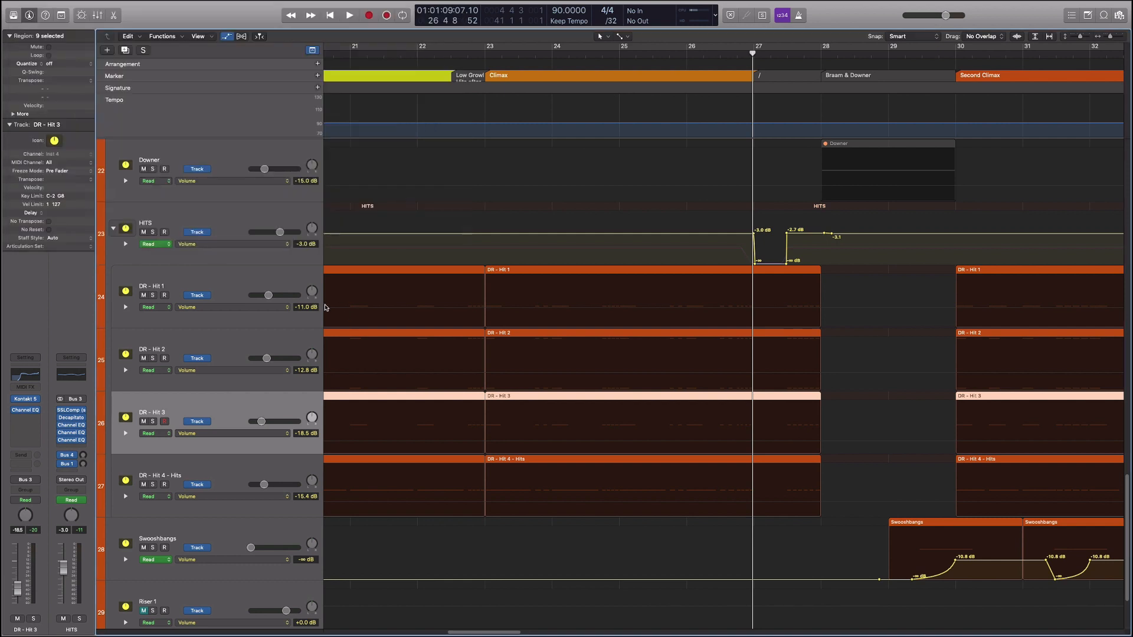
# Solo the DR - Hit 1 track, audition it in the Climax section, stop playback and unsolo it
pyautogui.click(237, 337)
pyautogui.click(236, 279)
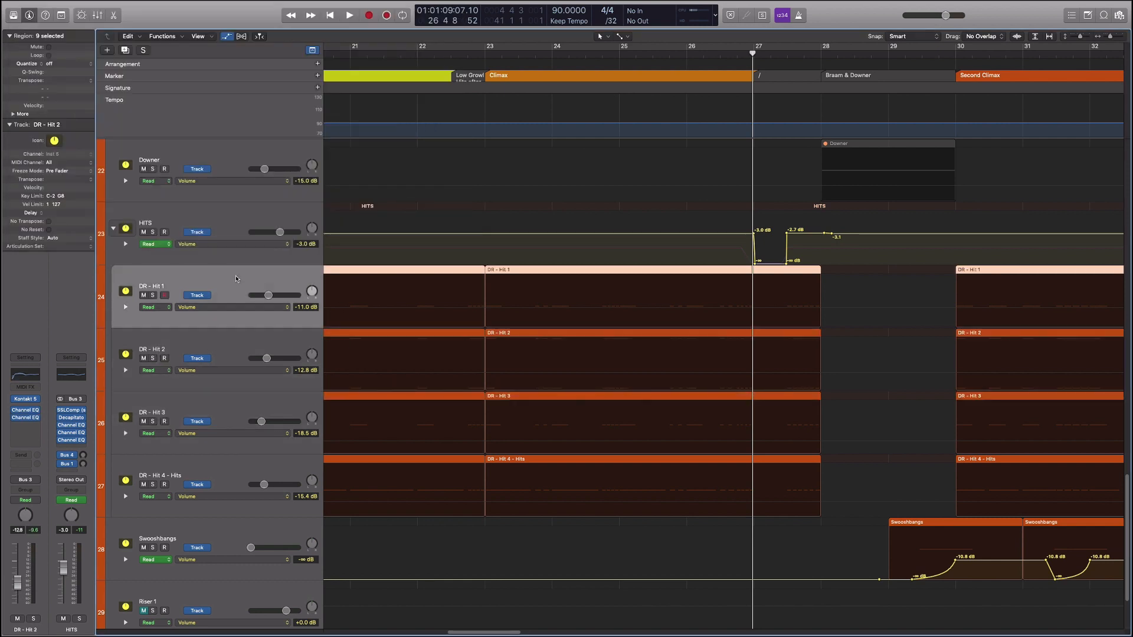
pyautogui.press('s')
pyautogui.click(512, 83)
pyautogui.press('space')
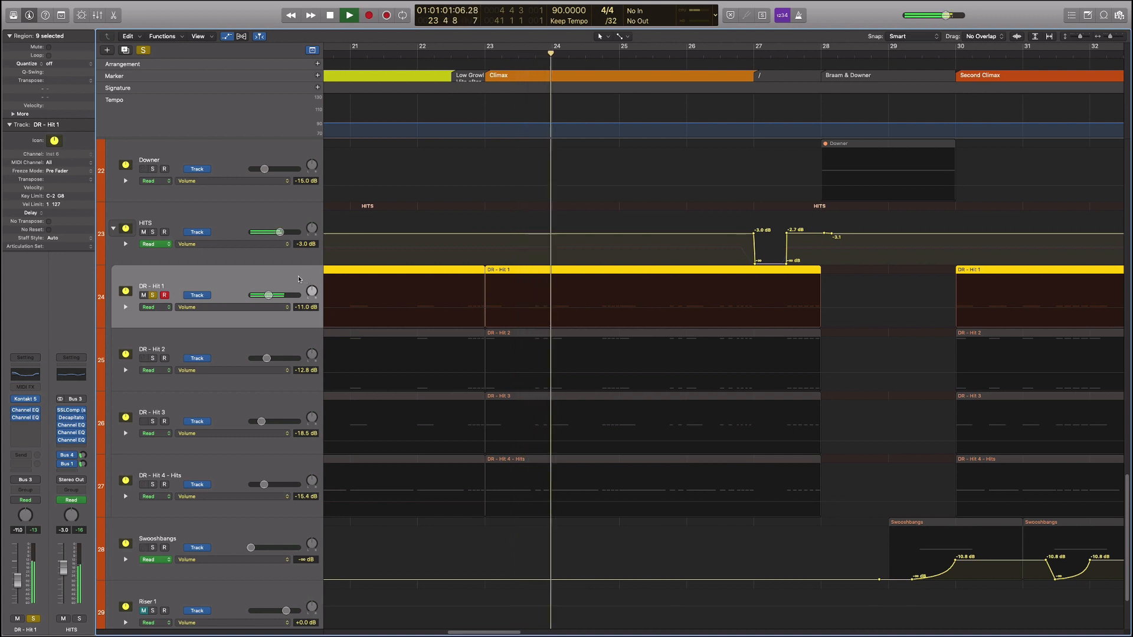
pyautogui.press('space')
pyautogui.press('s')
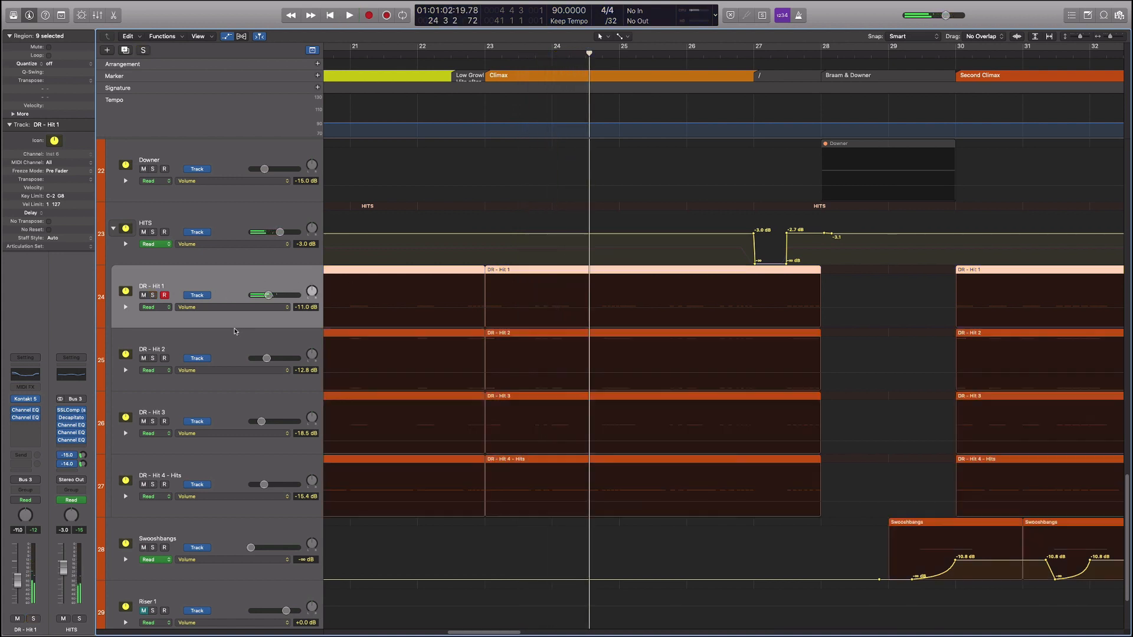
# Solo the DR - Hit 2 track, audition it from the Climax start at bar 23, stop and unsolo it
pyautogui.click(234, 336)
pyautogui.press('s')
pyautogui.click(488, 56)
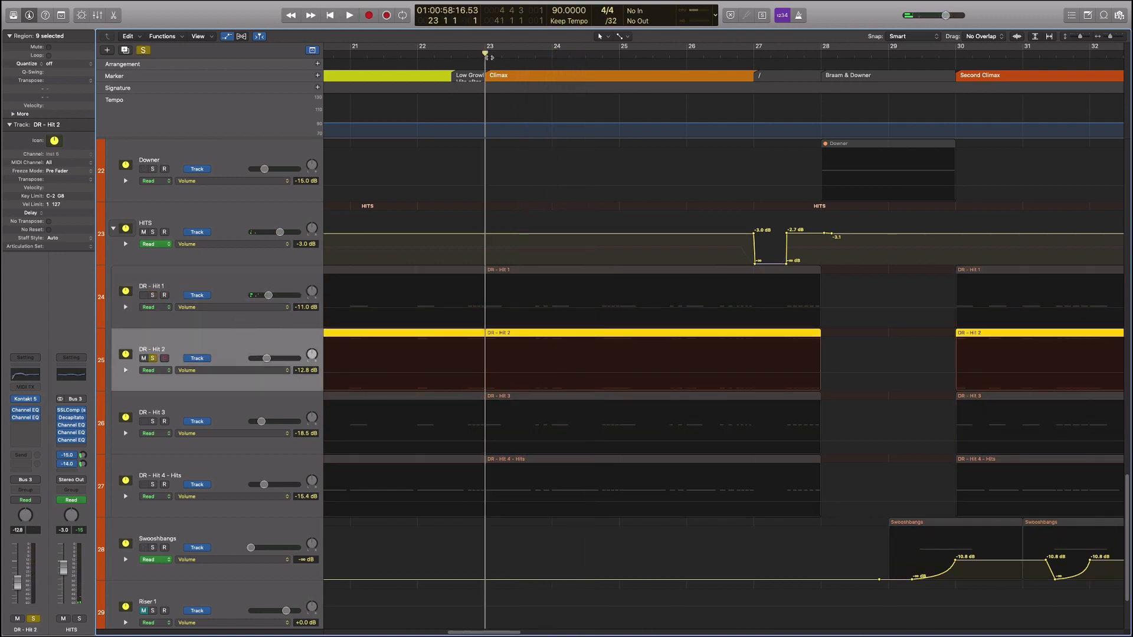
pyautogui.press('space')
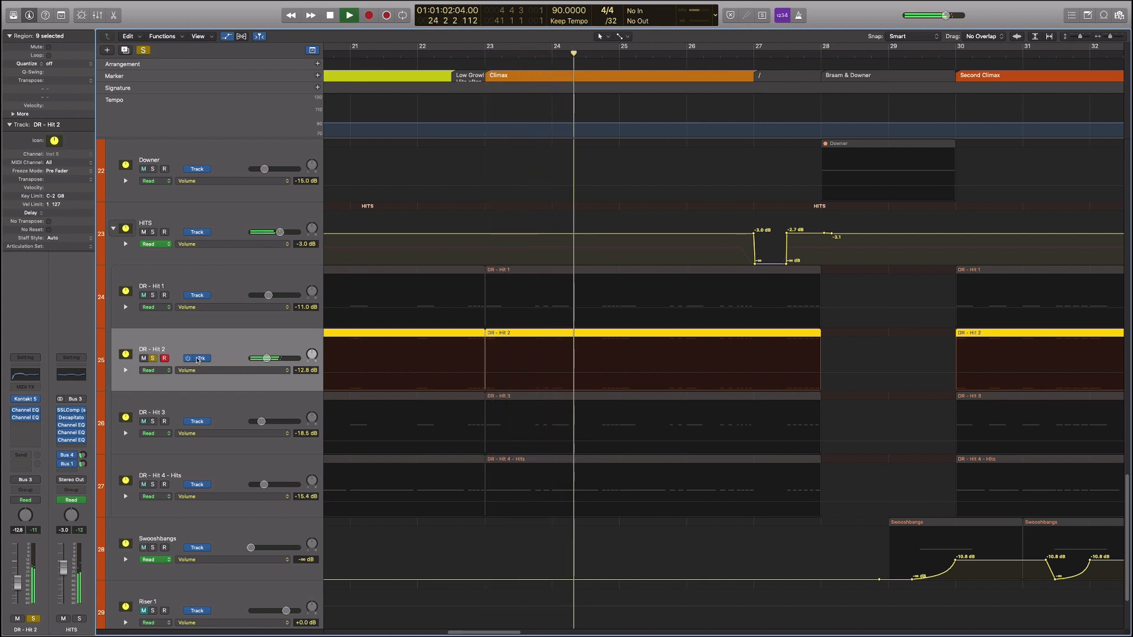
pyautogui.press('space')
pyautogui.press('s')
# Solo the DR - Hit 3 track, audition it twice from bar 23, stop playback and unsolo it
pyautogui.click(191, 398)
pyautogui.press('s')
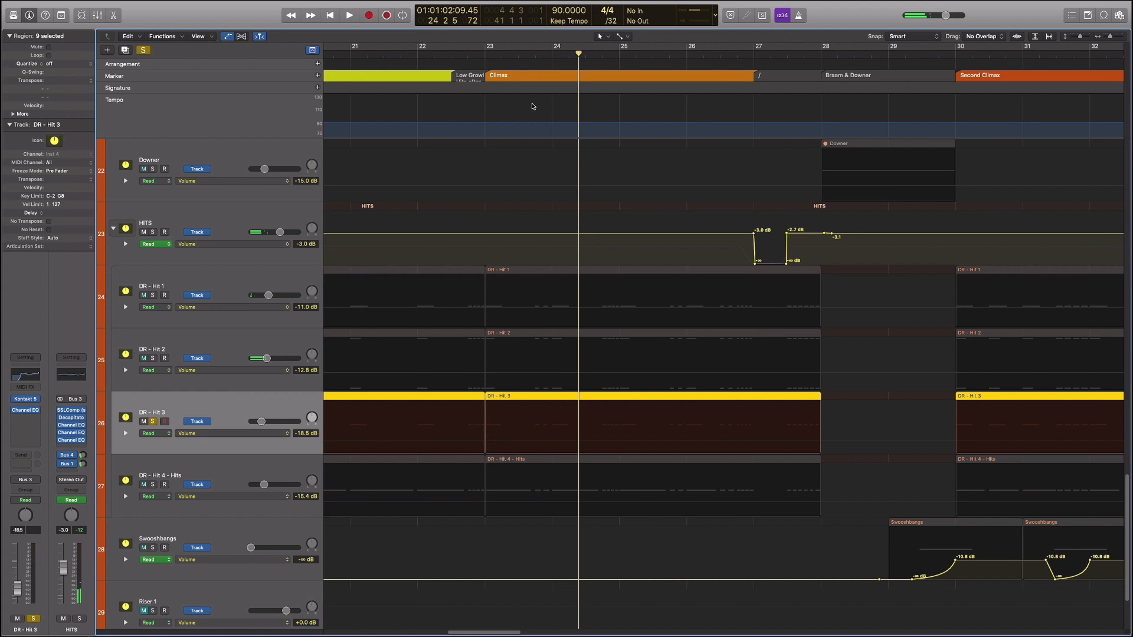
pyautogui.click(485, 52)
pyautogui.press('space')
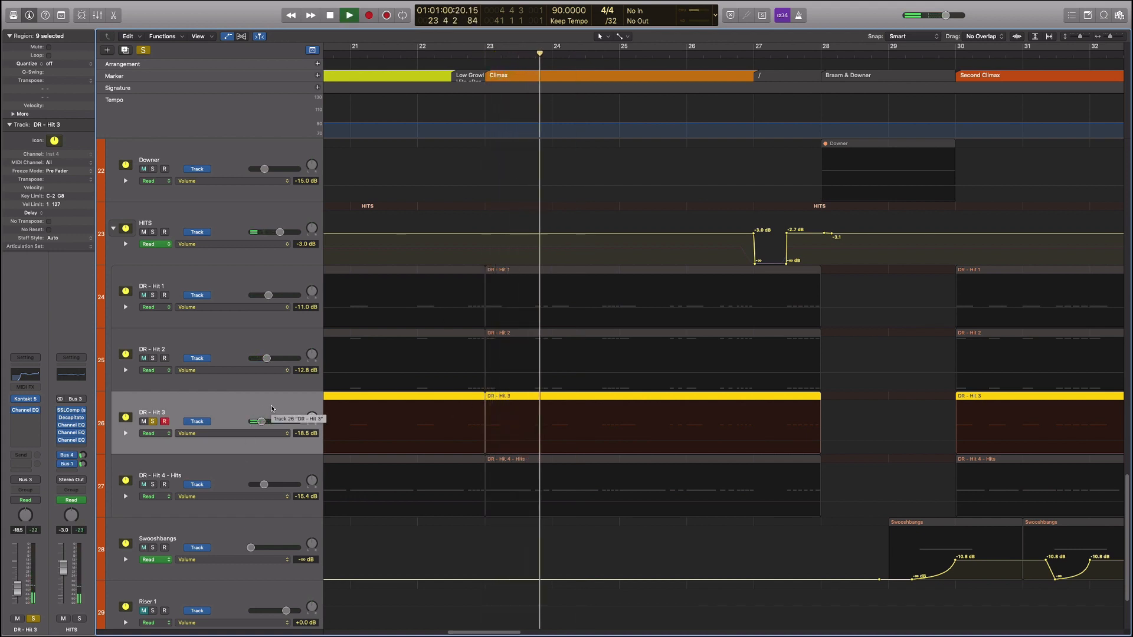
pyautogui.press('space')
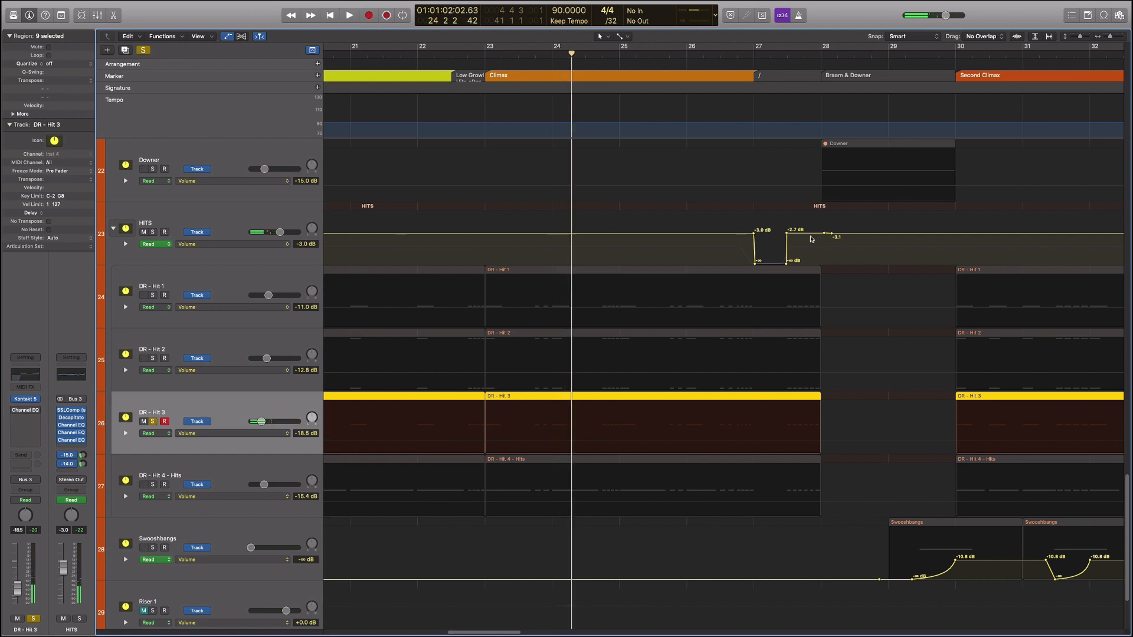
pyautogui.click(485, 53)
pyautogui.press('space')
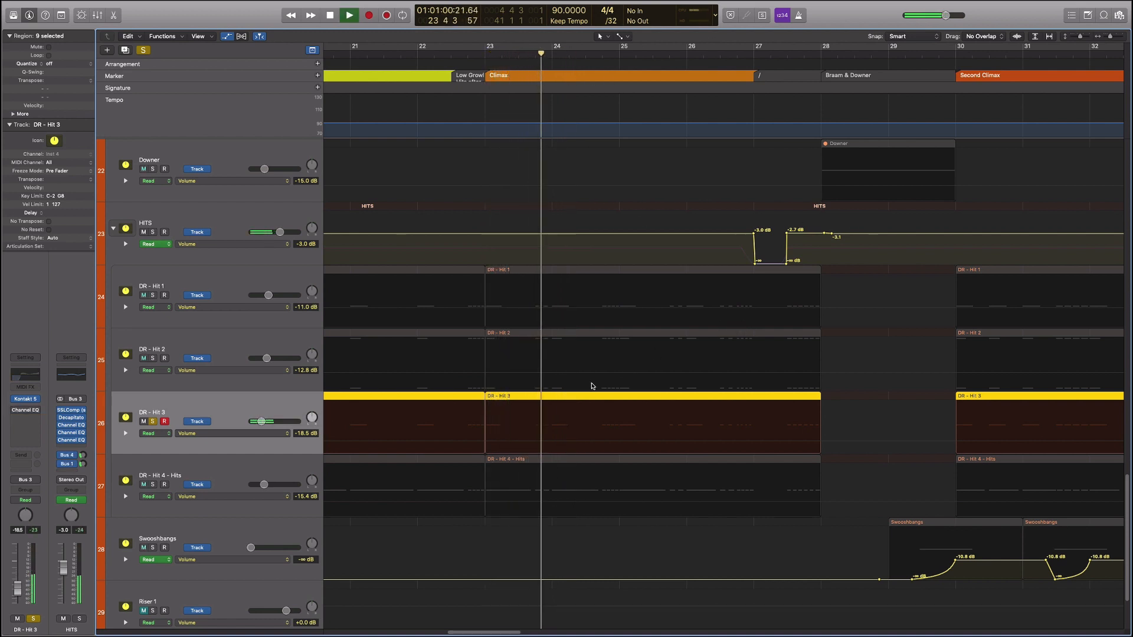
pyautogui.press('space')
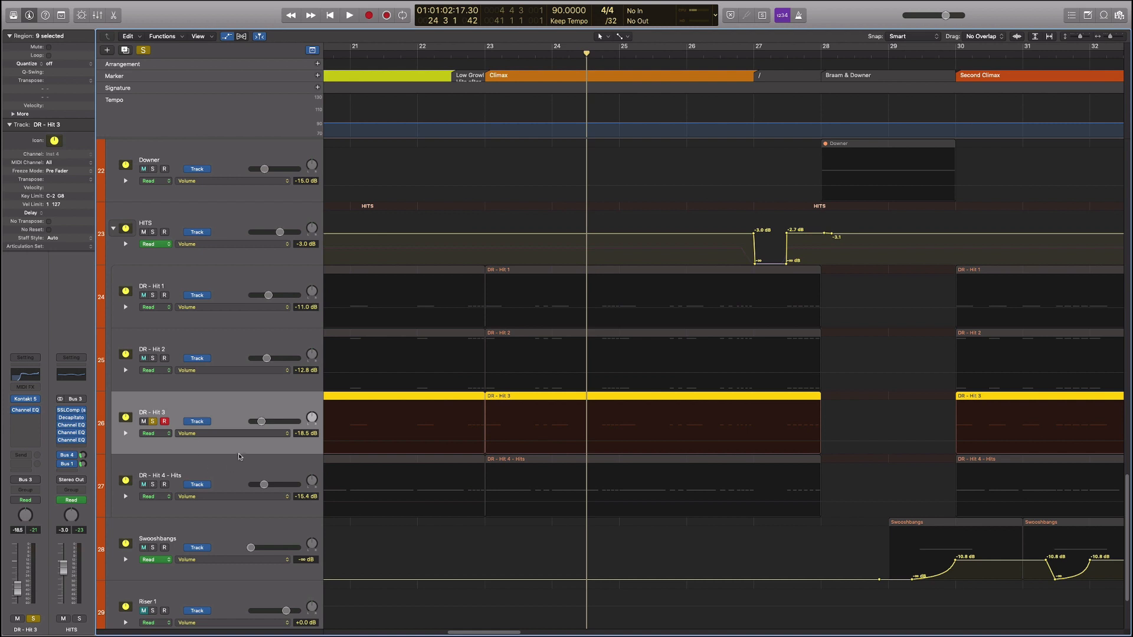
pyautogui.press('s')
# Solo the DR - Hit 4 - Hits track, audition it from bar 23, stop playback and unsolo it
pyautogui.click(230, 468)
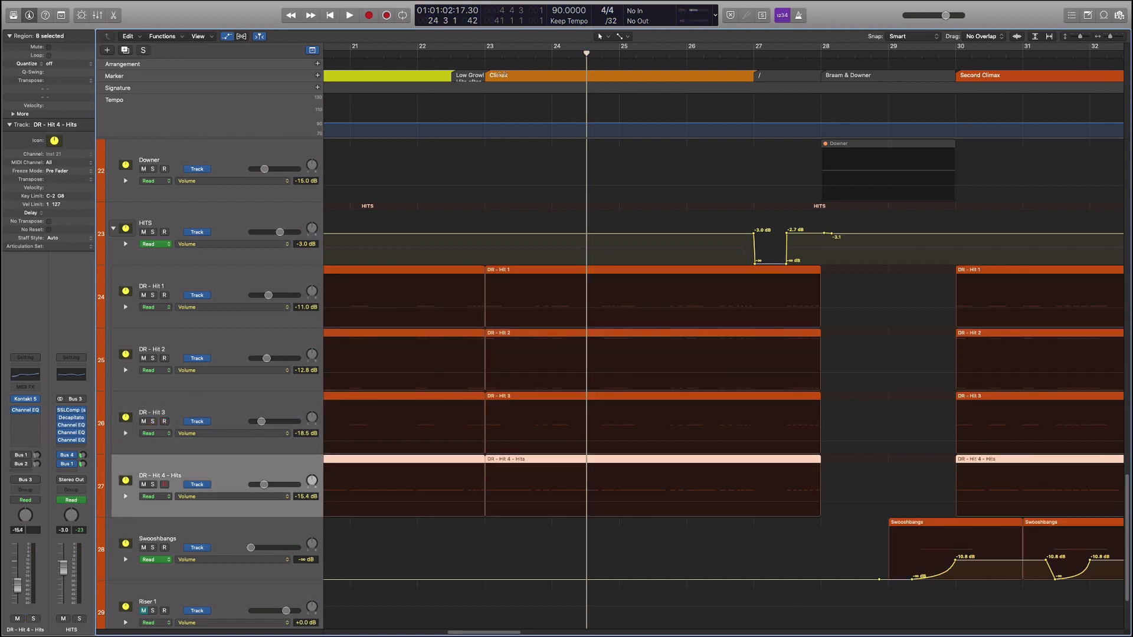
pyautogui.press('s')
pyautogui.click(484, 56)
pyautogui.press('space')
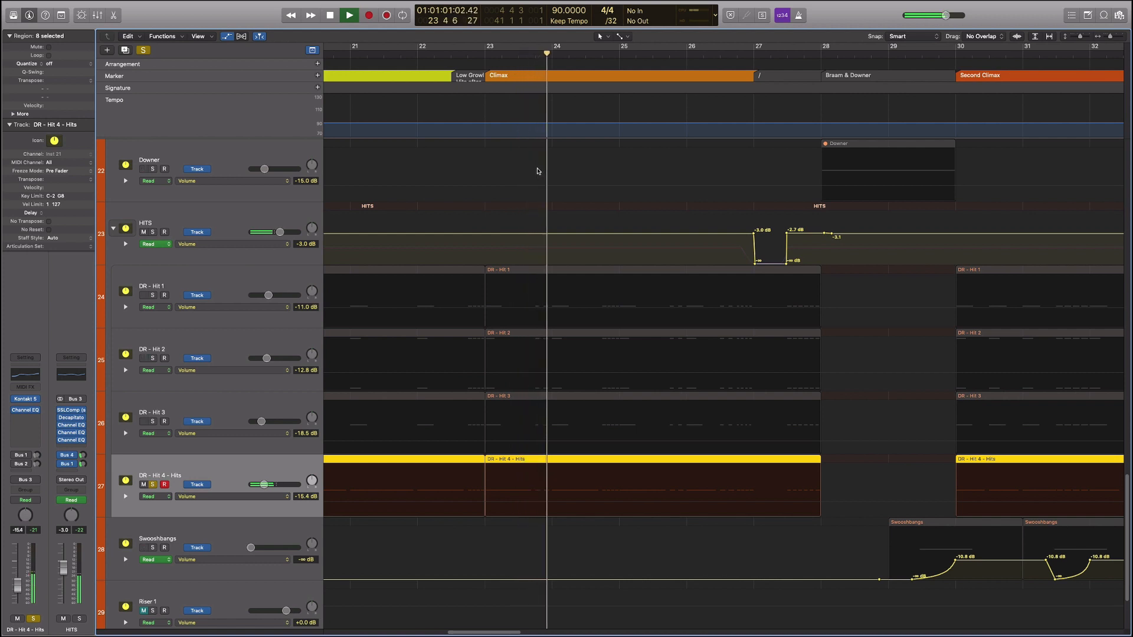
pyautogui.press('space')
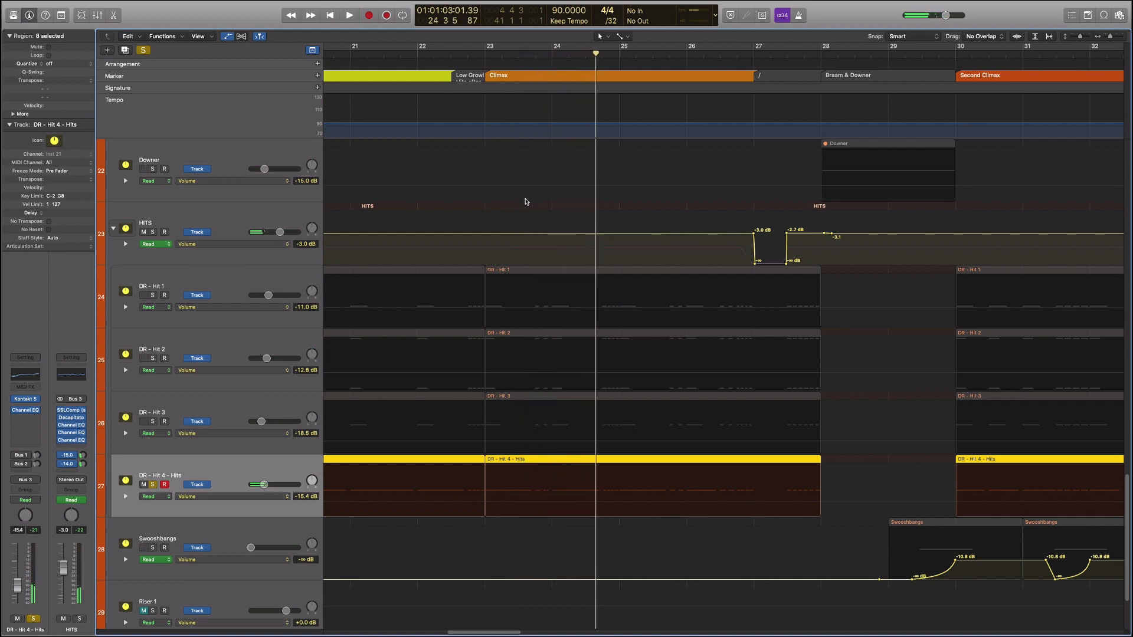
pyautogui.press('s')
# Solo the HITS track stack, audition all four hit layers together, stop playback and unsolo the stack
pyautogui.click(235, 207)
pyautogui.press('s')
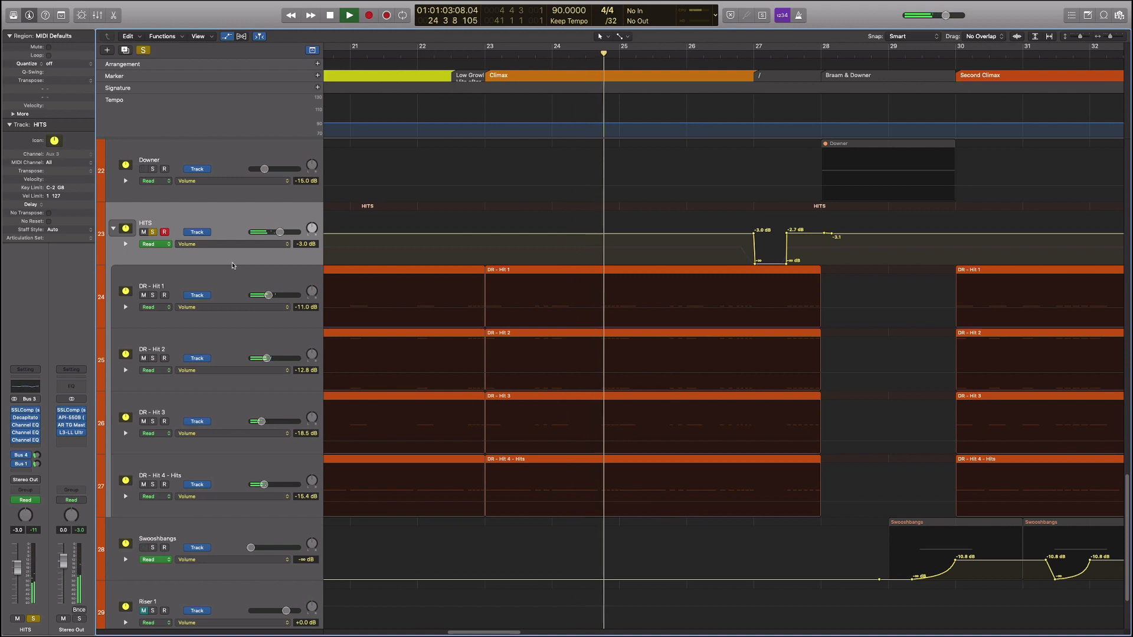
pyautogui.press('space')
pyautogui.click(153, 233)
# Inspect the Kontakt instruments of DR - Hit 1 and DR - Hit 2, closing each plug-in window after viewing it
pyautogui.click(177, 278)
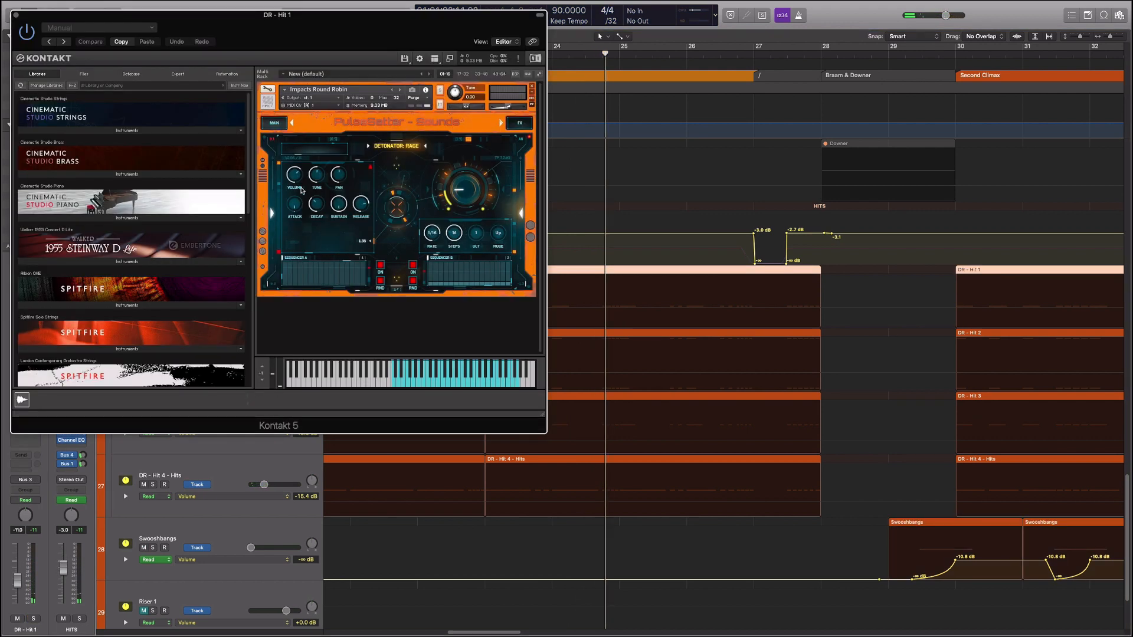
pyautogui.click(16, 15)
pyautogui.click(133, 373)
pyautogui.click(26, 400)
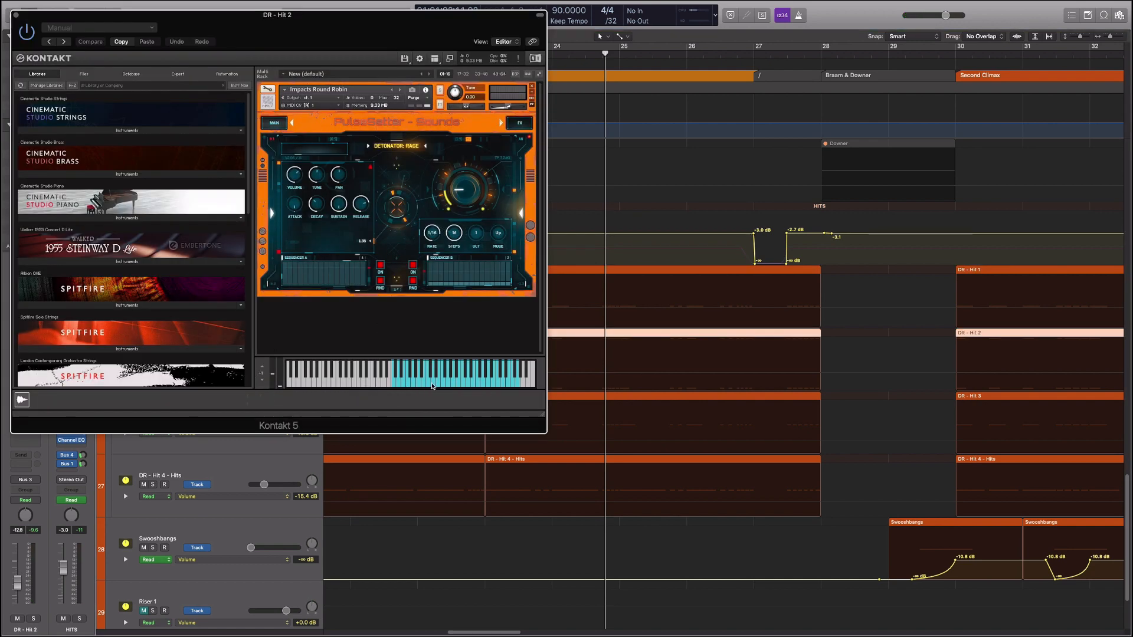
pyautogui.click(17, 16)
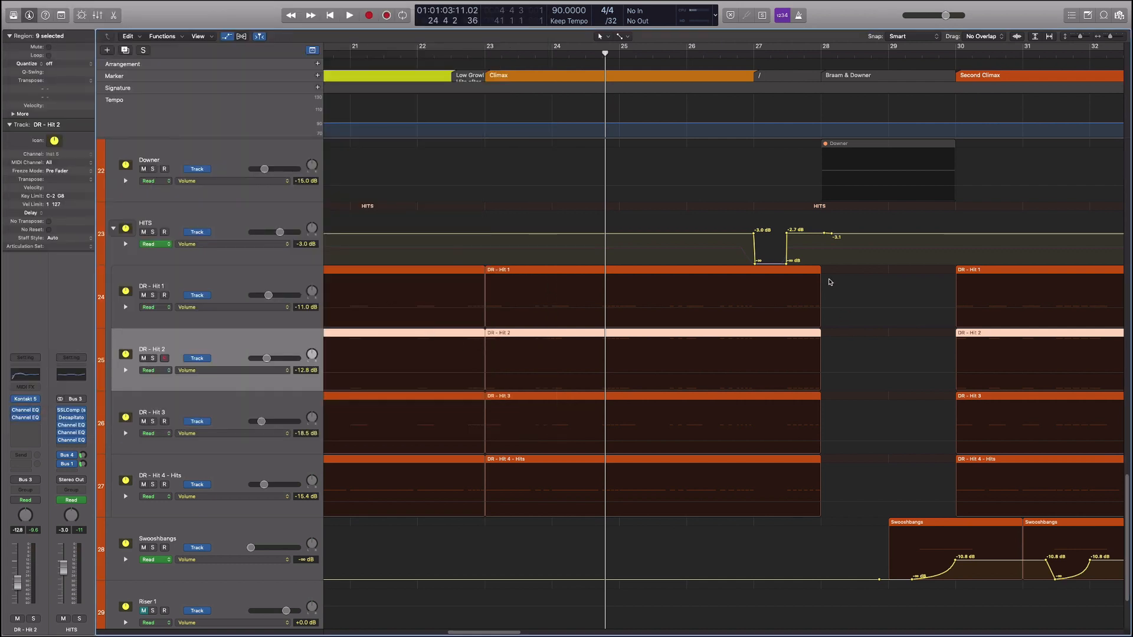
# Select the four DR - Hit regions of the Climax, compare their notes in the Piano Roll and close the editor
pyautogui.moveTo(834, 270); pyautogui.dragTo(535, 452)
pyautogui.press('e')
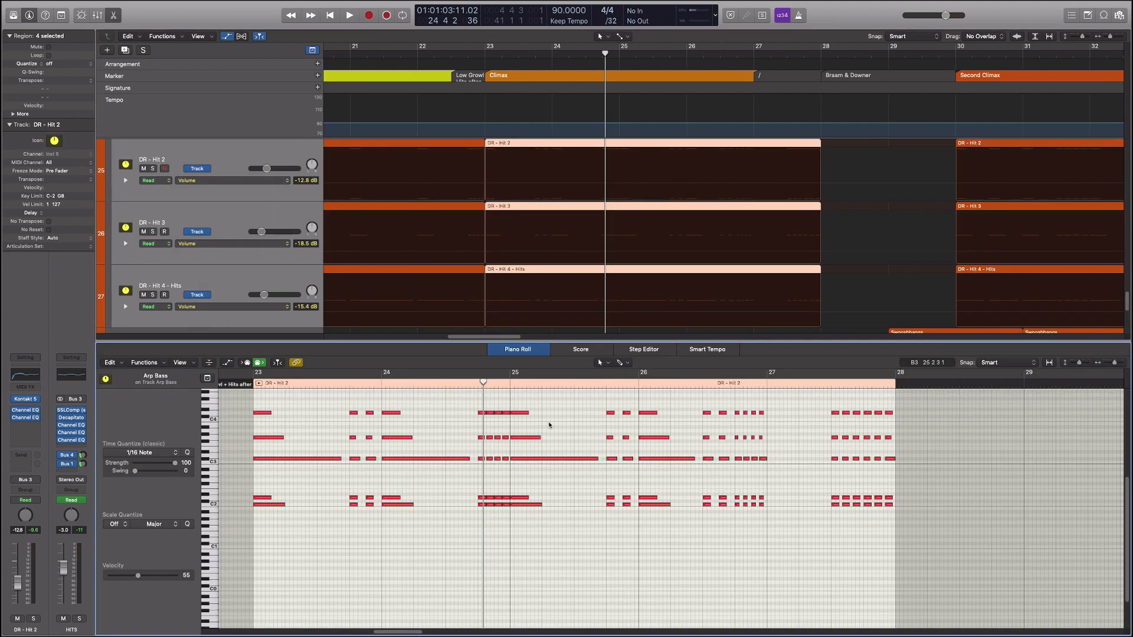
pyautogui.press('e')
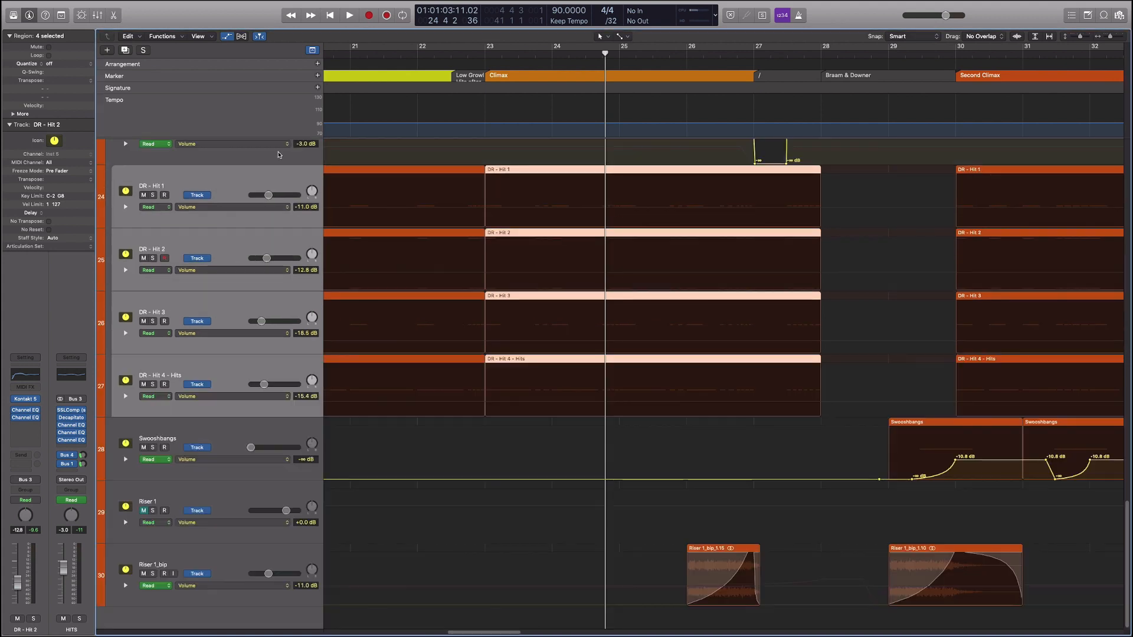
# Go through the DR - Hit tracks one by one and examine the HITS stack's regions across the arrangement
pyautogui.click(266, 182)
pyautogui.click(233, 281)
pyautogui.click(247, 305)
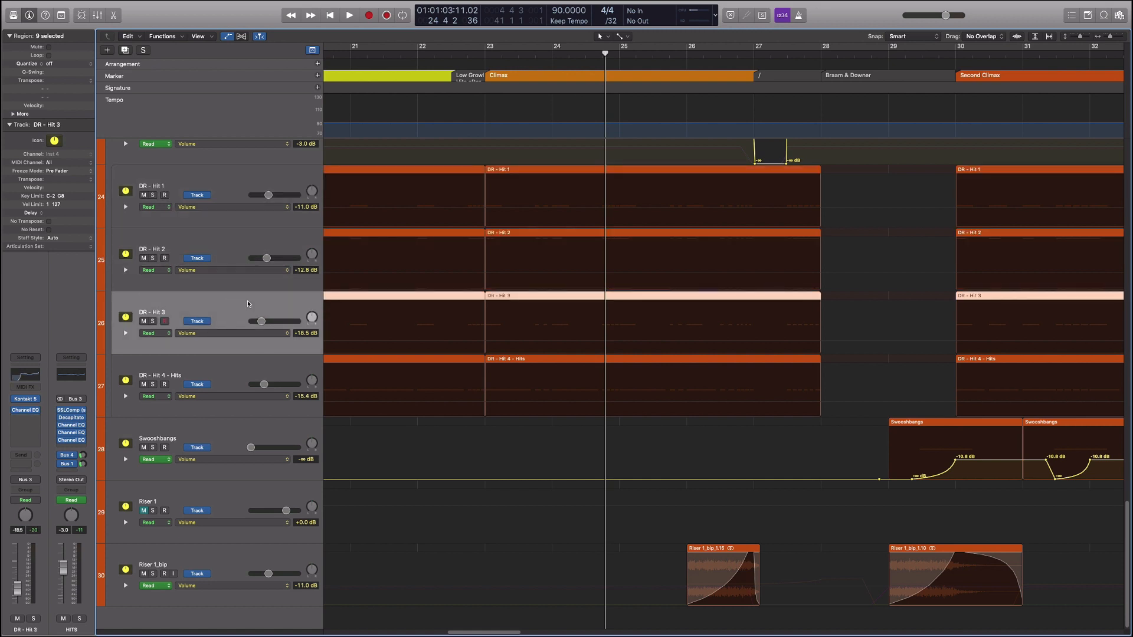
pyautogui.click(233, 378)
pyautogui.click(213, 284)
pyautogui.click(213, 304)
pyautogui.click(245, 183)
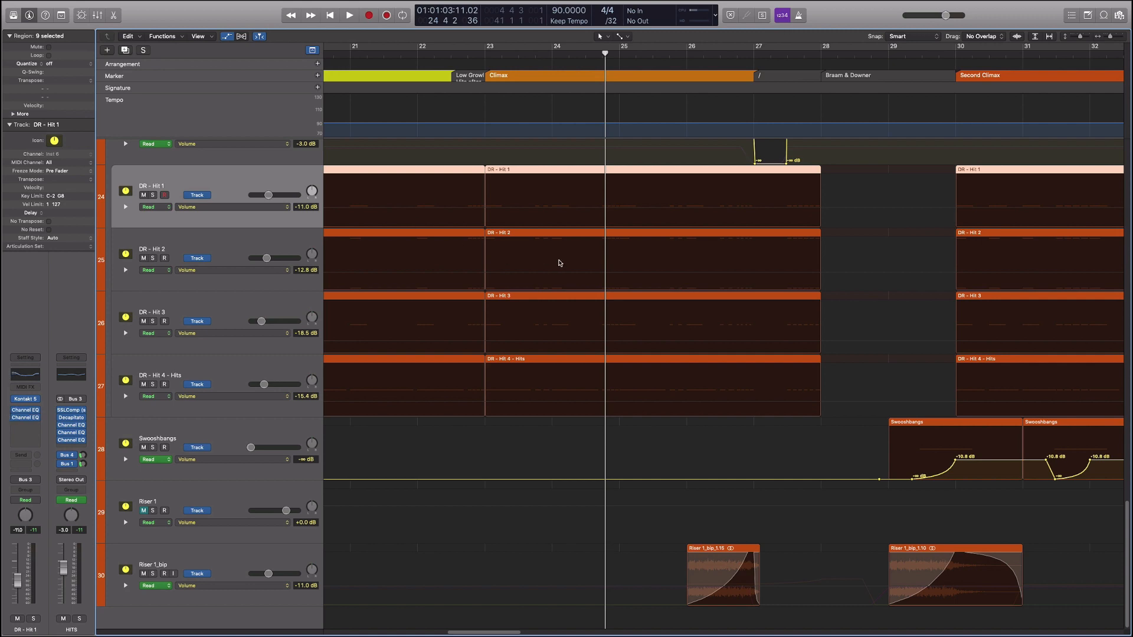
pyautogui.press('super+Left')
pyautogui.press('super+Left')
pyautogui.scroll(4, 470, 240)
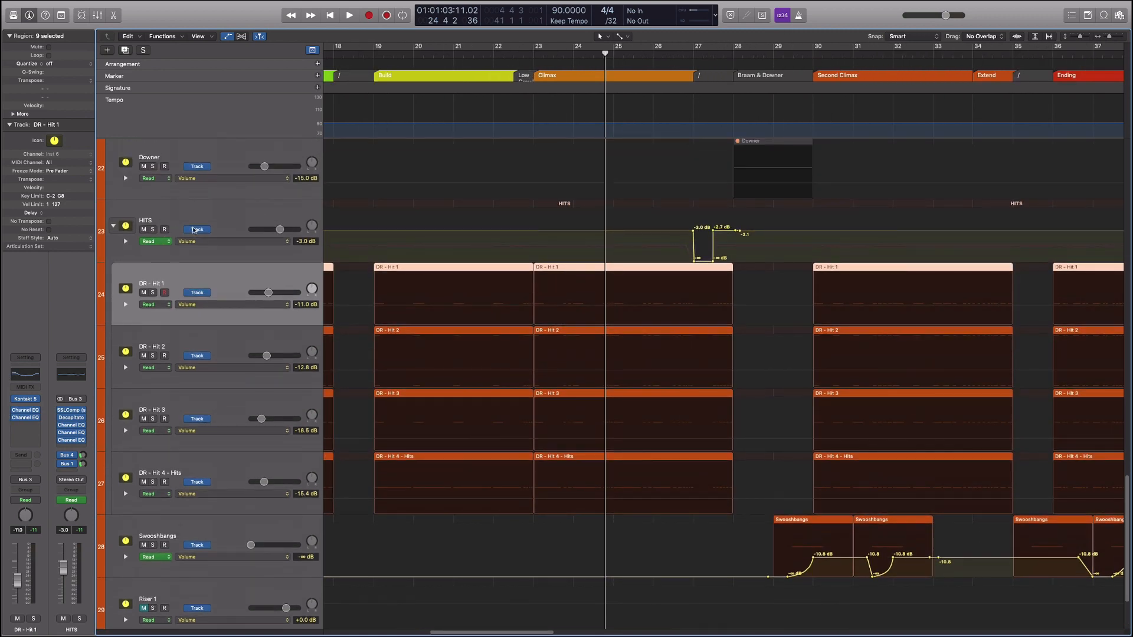
pyautogui.click(221, 230)
pyautogui.scroll(-3, 542, 248)
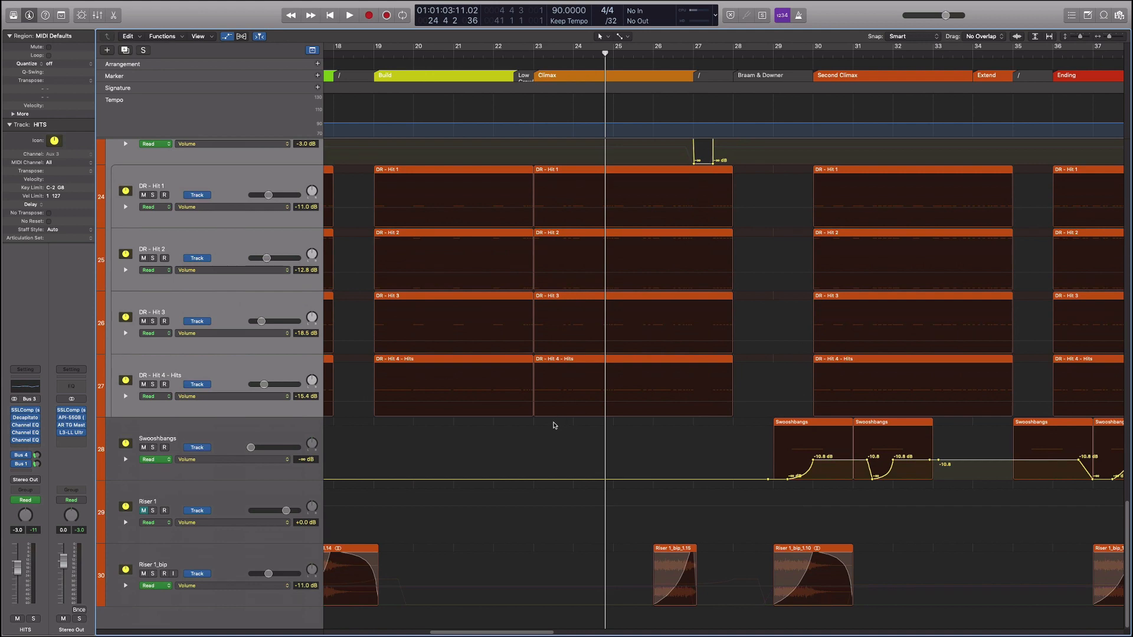
# Hide the track automation, show the full arrangement timeline and select the Swooshbangs track
pyautogui.press('super+Left')
pyautogui.press('super+Left')
pyautogui.press('super+Left')
pyautogui.press('super+Up')
pyautogui.press('super+Up')
pyautogui.press('super+Up')
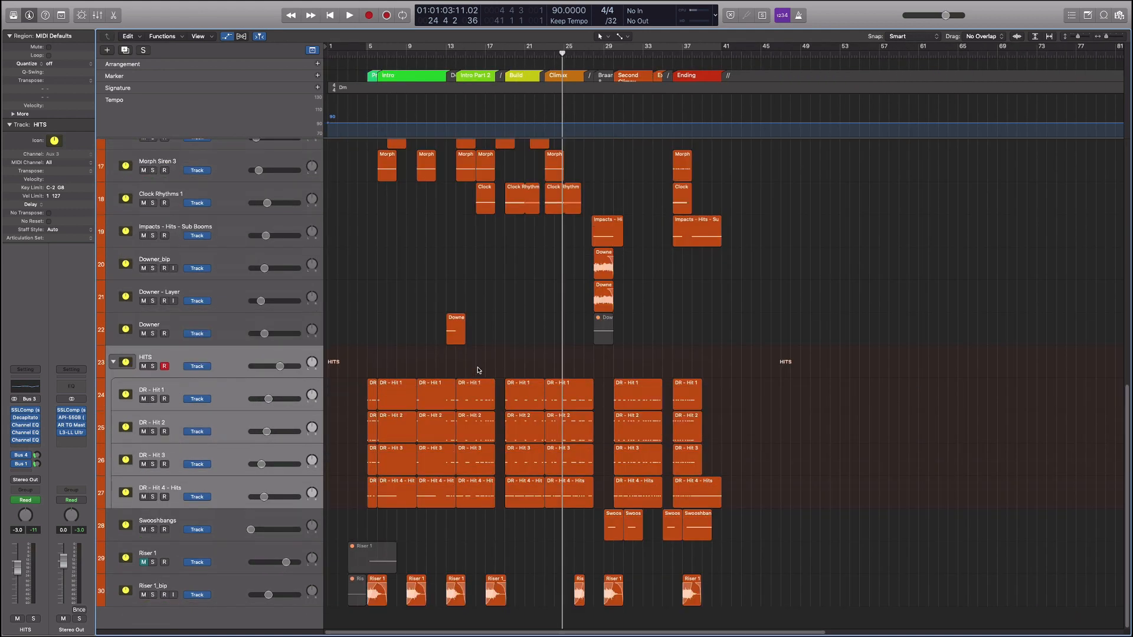
pyautogui.click(508, 524)
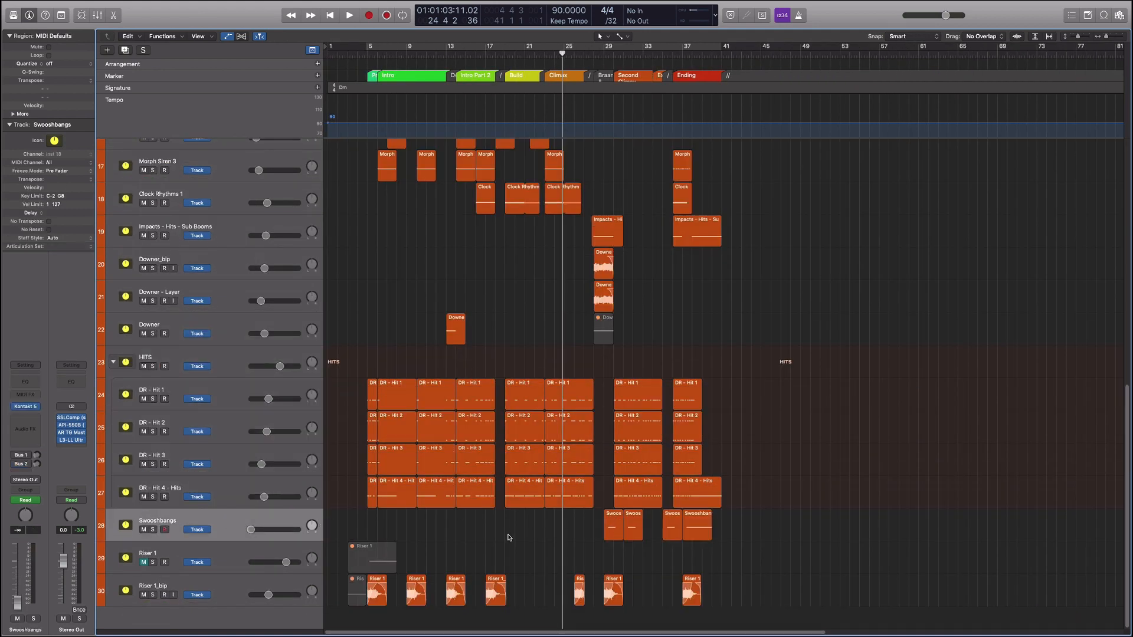
# Survey the whole arrangement from Piano - Submarine to Riser 1_bip, fitting all 30 tracks into view
pyautogui.scroll(4, 410, 431)
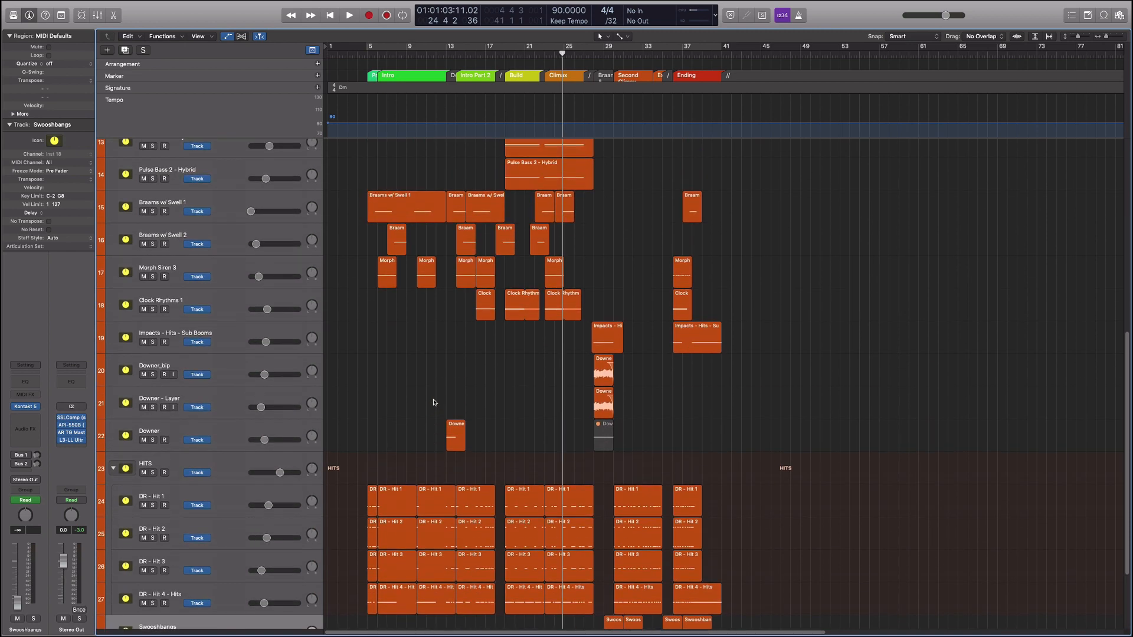
pyautogui.scroll(-1, 454, 382)
pyautogui.scroll(-1, 456, 382)
pyautogui.scroll(8, 457, 385)
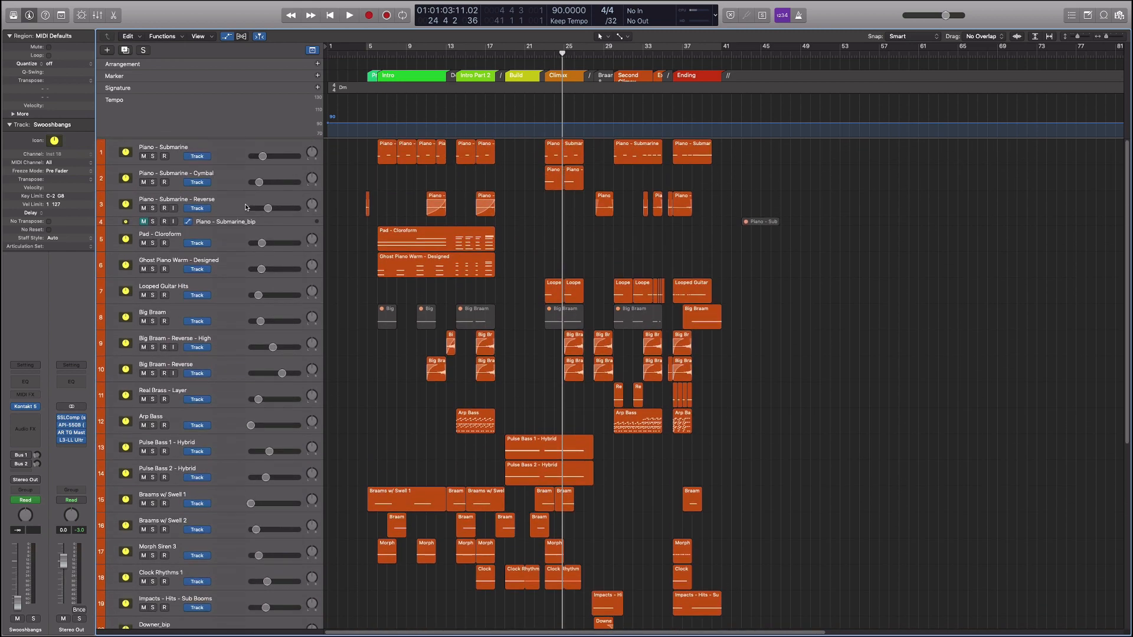
pyautogui.click(232, 149)
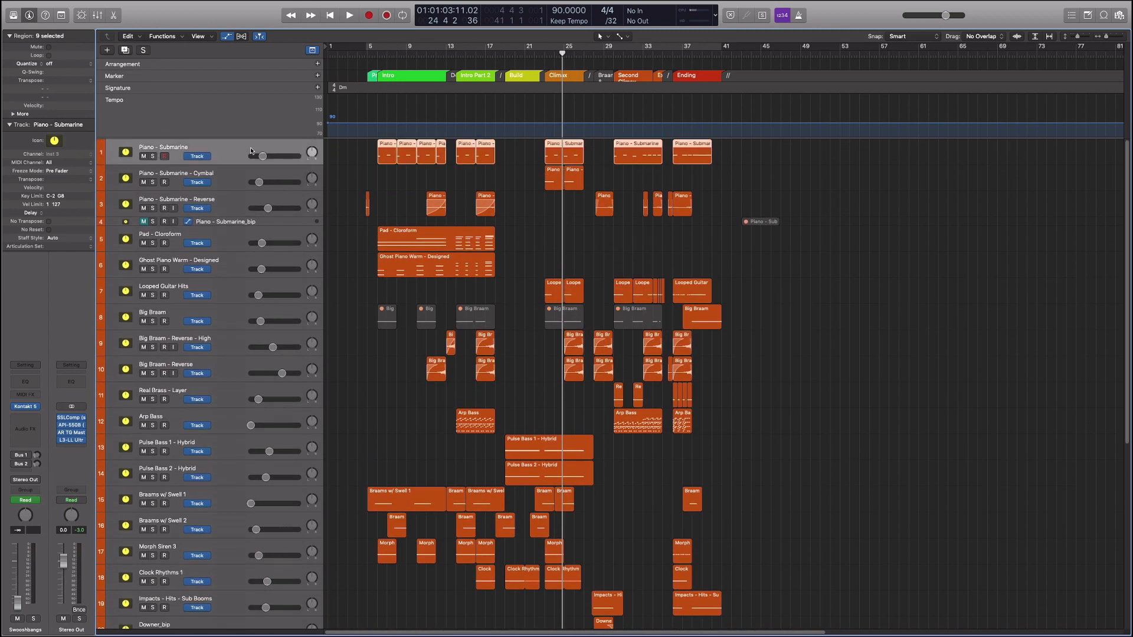
pyautogui.click(519, 150)
pyautogui.scroll(-5, 522, 149)
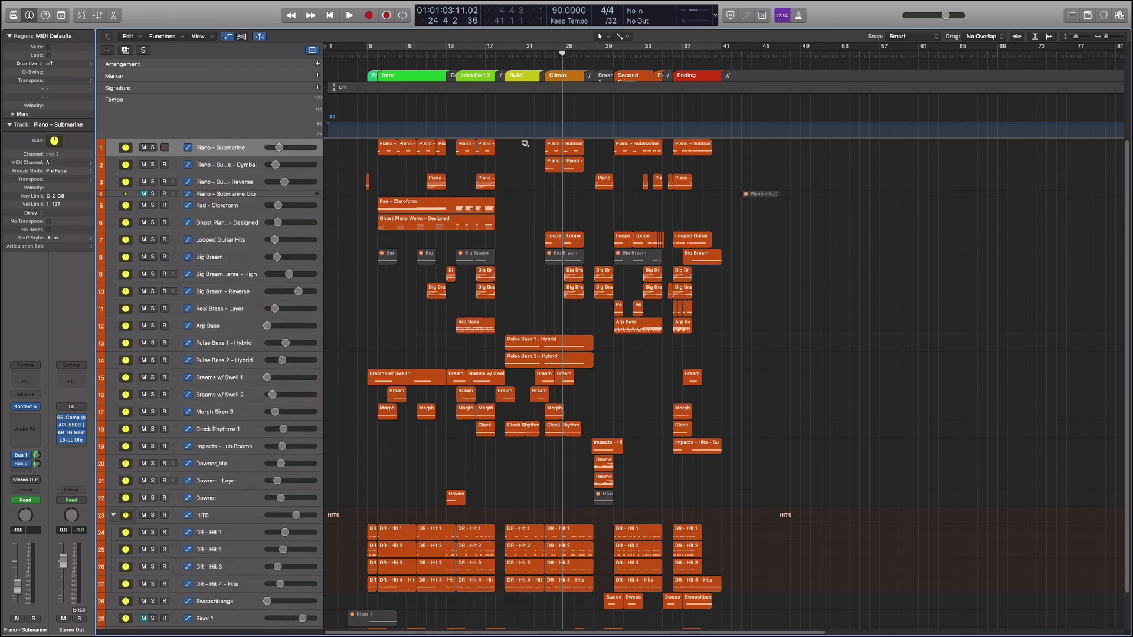
pyautogui.scroll(2, 525, 142)
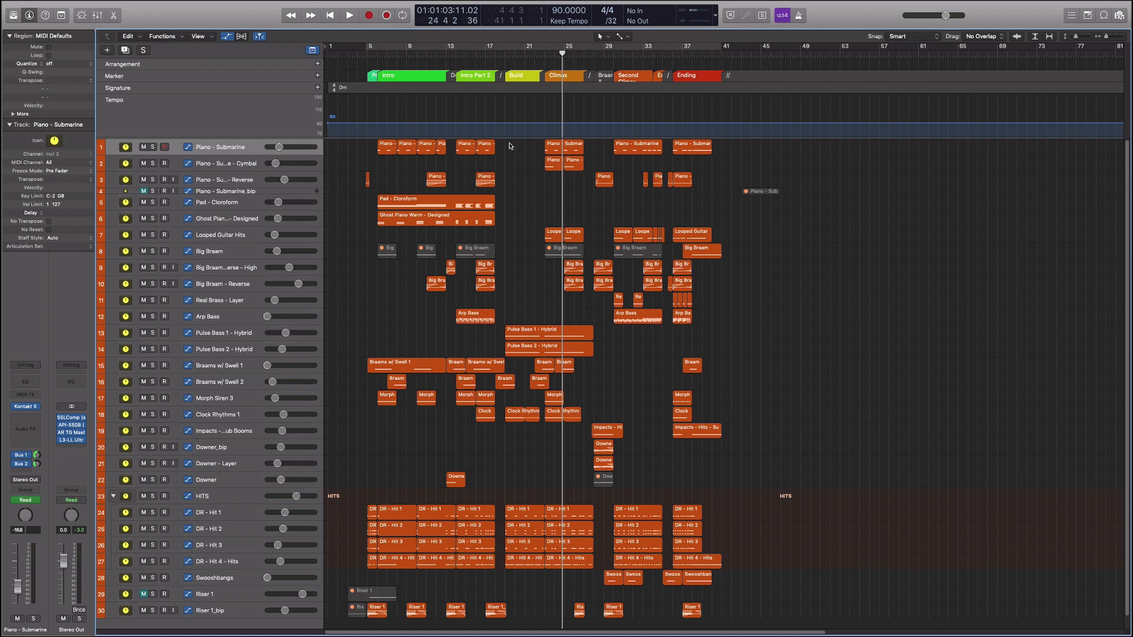
# Solo the Clock Rhythms 1 track and play it from the start of the Build section at bar 19
pyautogui.click(196, 417)
pyautogui.press('s')
pyautogui.press('super+Down')
pyautogui.press('super+Down')
pyautogui.press('super+Down')
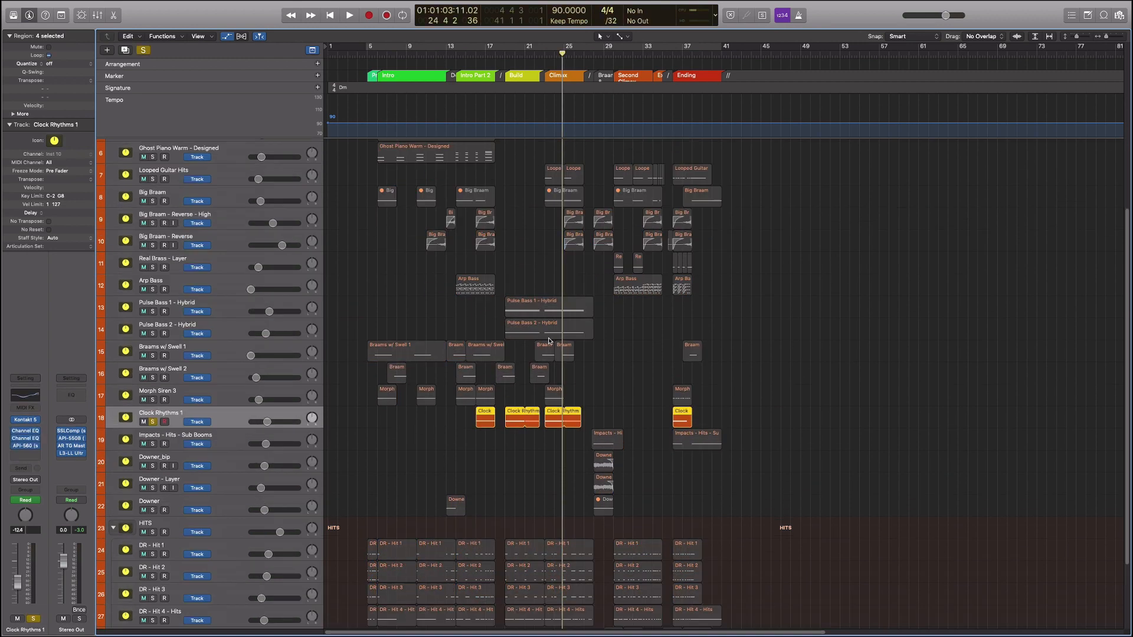
pyautogui.press('super+Right')
pyautogui.press('super+Right')
pyautogui.press('super+Right')
pyautogui.press('super+Right')
pyautogui.press('super+Right')
pyautogui.press('super+Right')
pyautogui.press('super+Left')
pyautogui.press('super+Left')
pyautogui.press('super+Left')
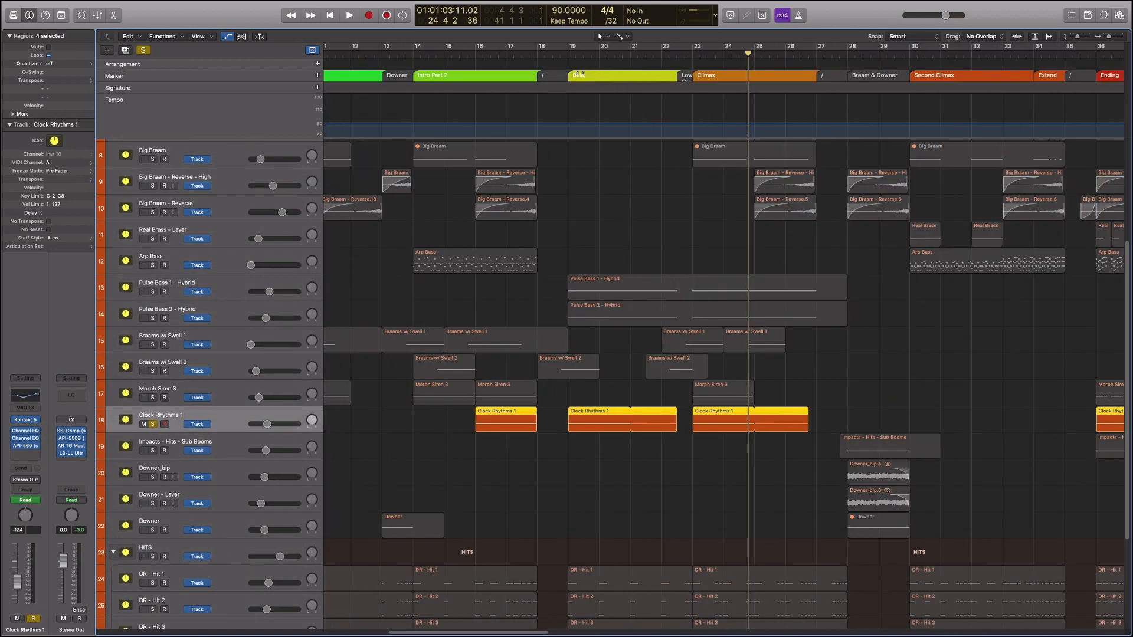
pyautogui.click(568, 56)
pyautogui.press('space')
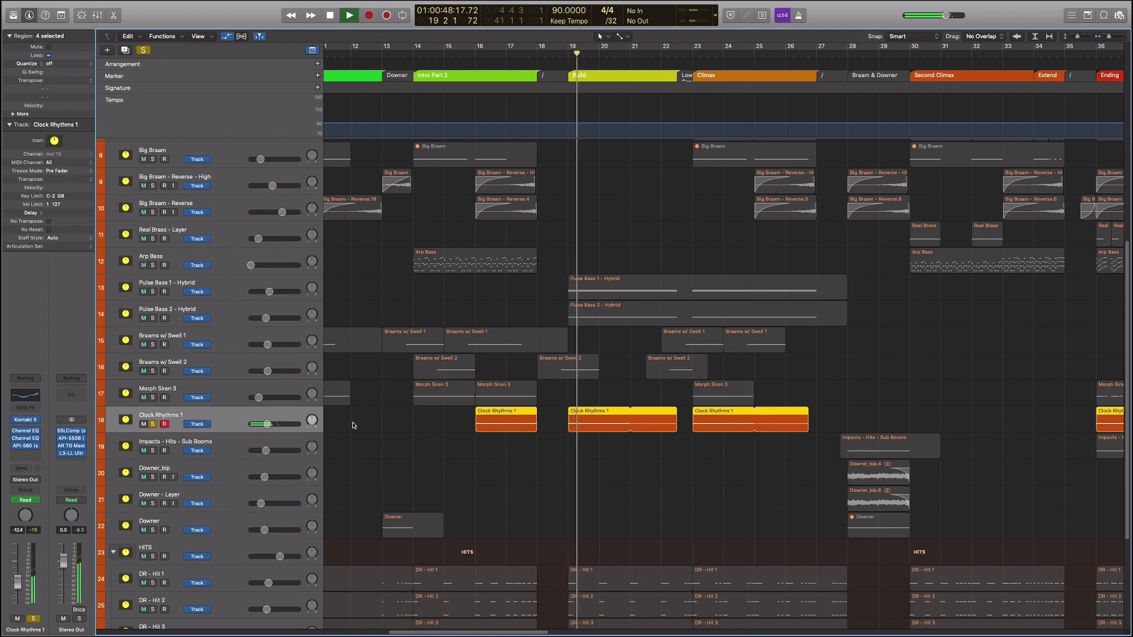
# Show the track automation and examine Clock Rhythms 1's volume curve across the arrangement during playback
pyautogui.press('a')
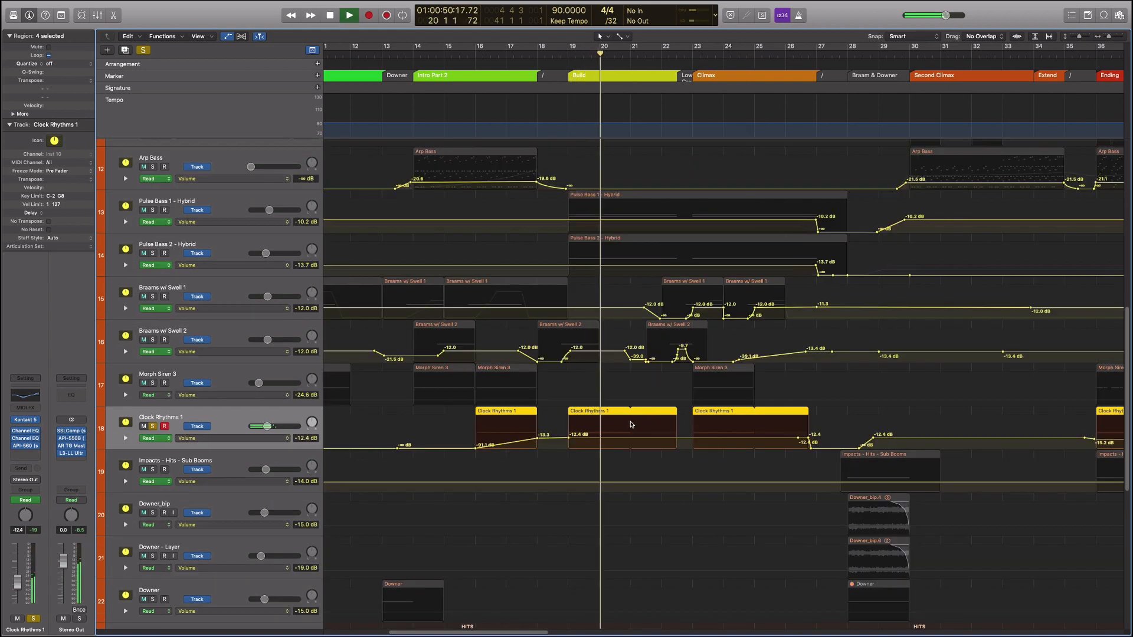
pyautogui.click(583, 455)
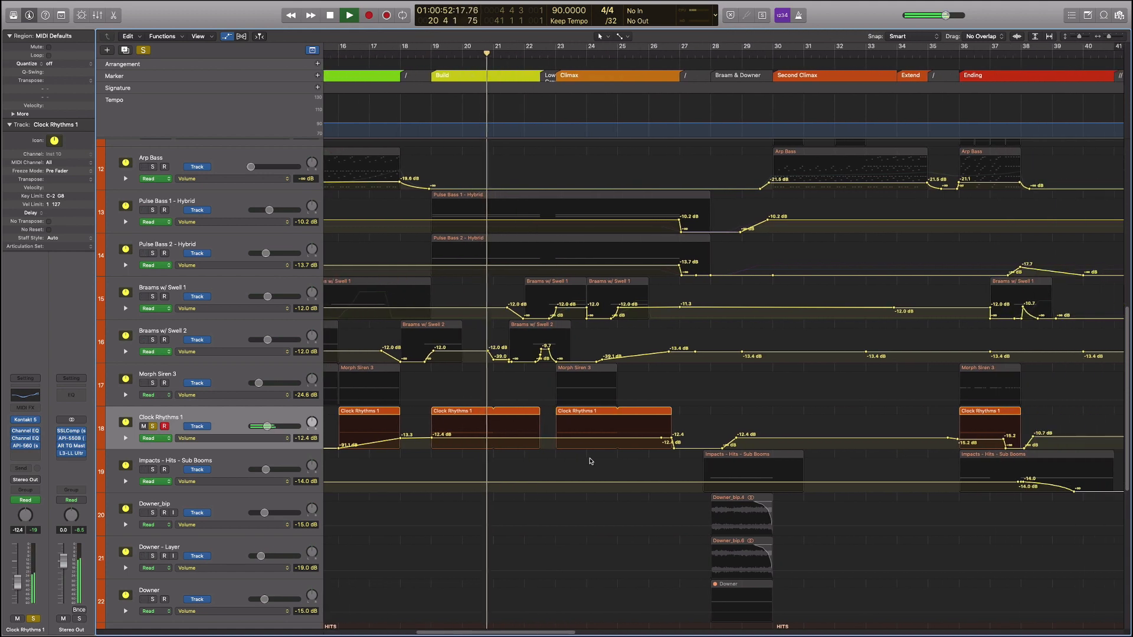
pyautogui.hscroll(-1, 595, 457)
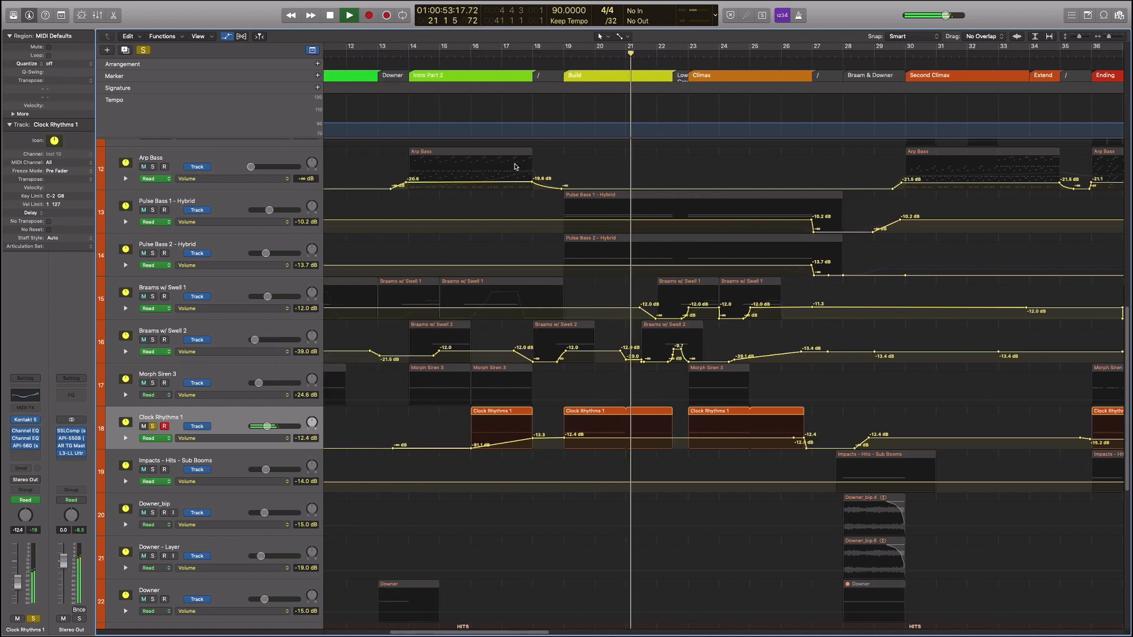
# Stop playback and open the Clock Rhythms 1 track's Kontakt instrument, moving its window so the whole patch is visible
pyautogui.click(25, 420)
pyautogui.press('space')
pyautogui.moveTo(266, 29); pyautogui.dragTo(436, 44)
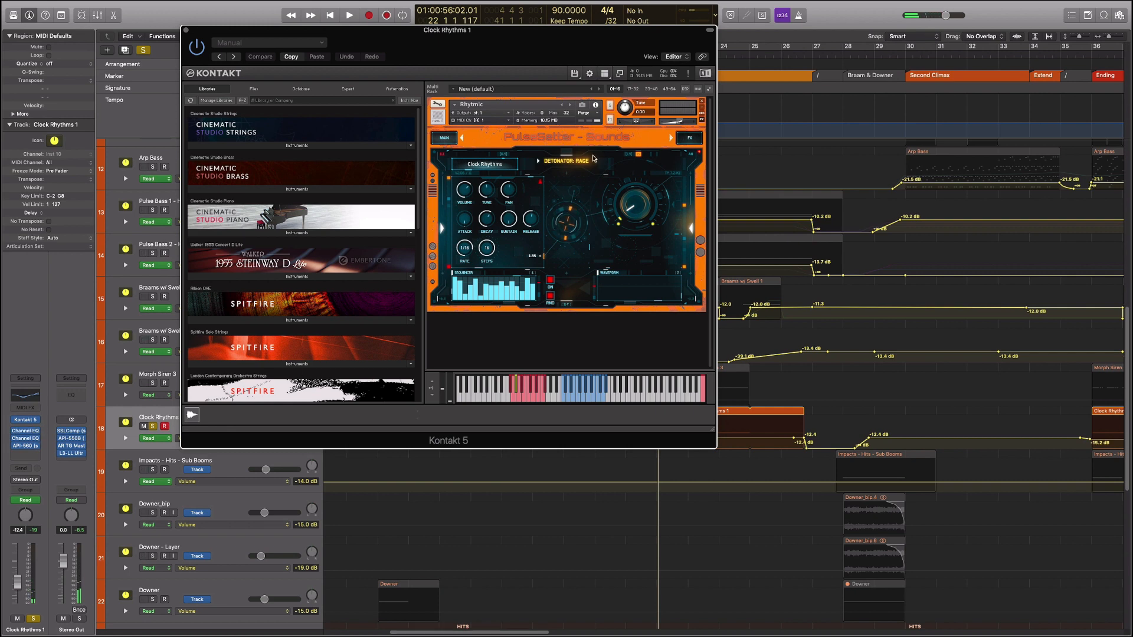
pyautogui.moveTo(571, 49); pyautogui.dragTo(476, 88)
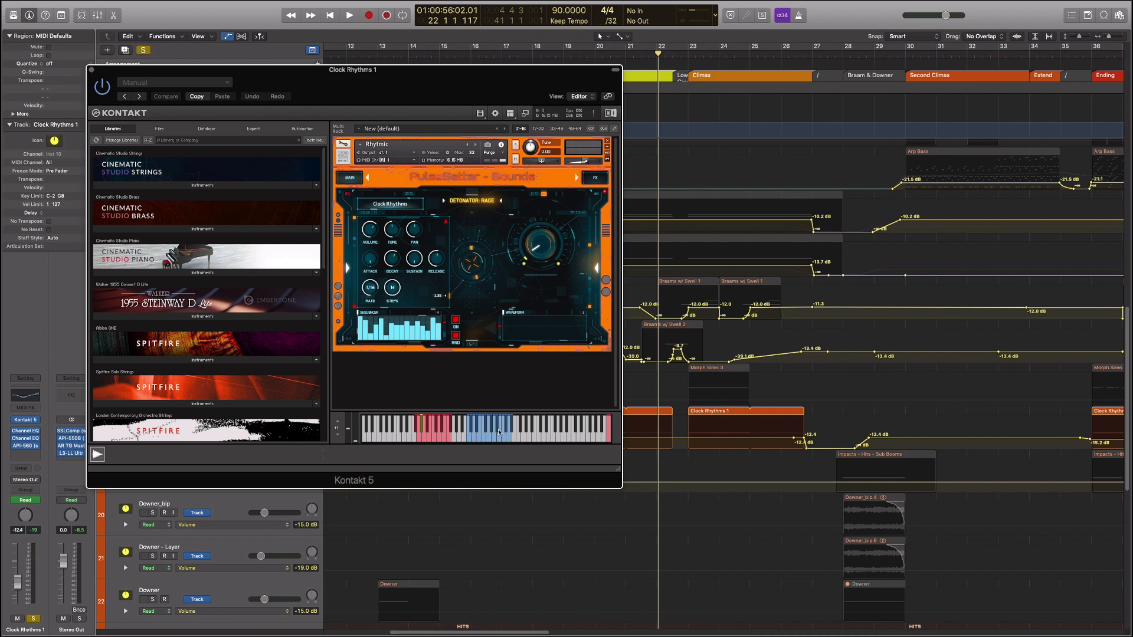
# Audition the Fast Hi Percussion and Gated Pulses sounds in the Rhythmic patch, switch back to Clock Rhythms and close the instrument
pyautogui.click(391, 203)
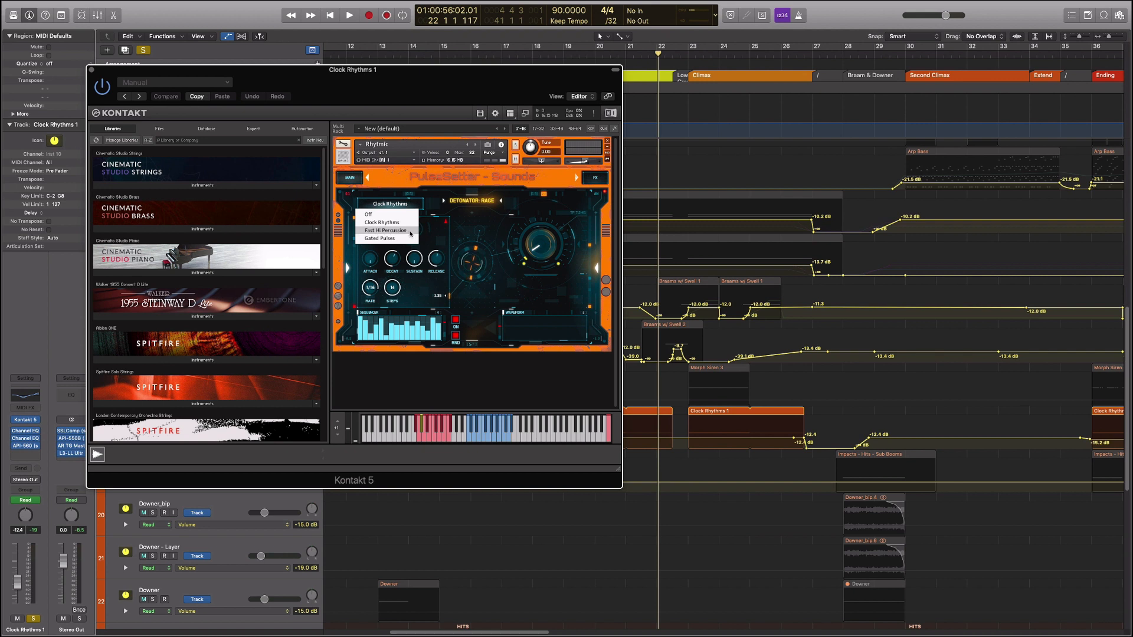
pyautogui.click(409, 232)
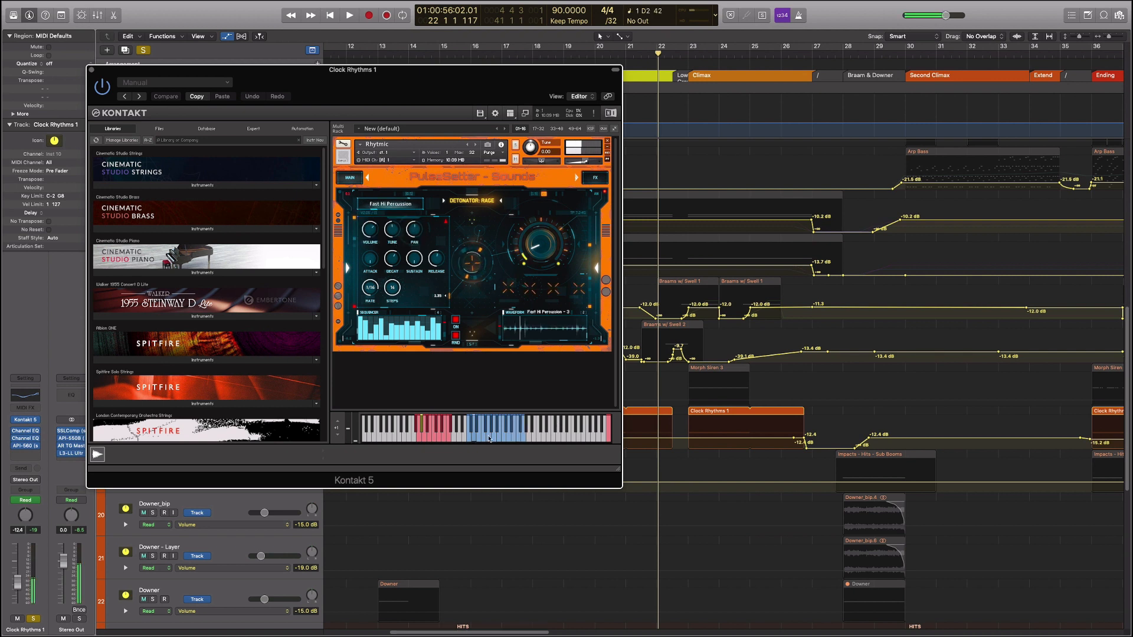
pyautogui.click(390, 203)
pyautogui.click(398, 239)
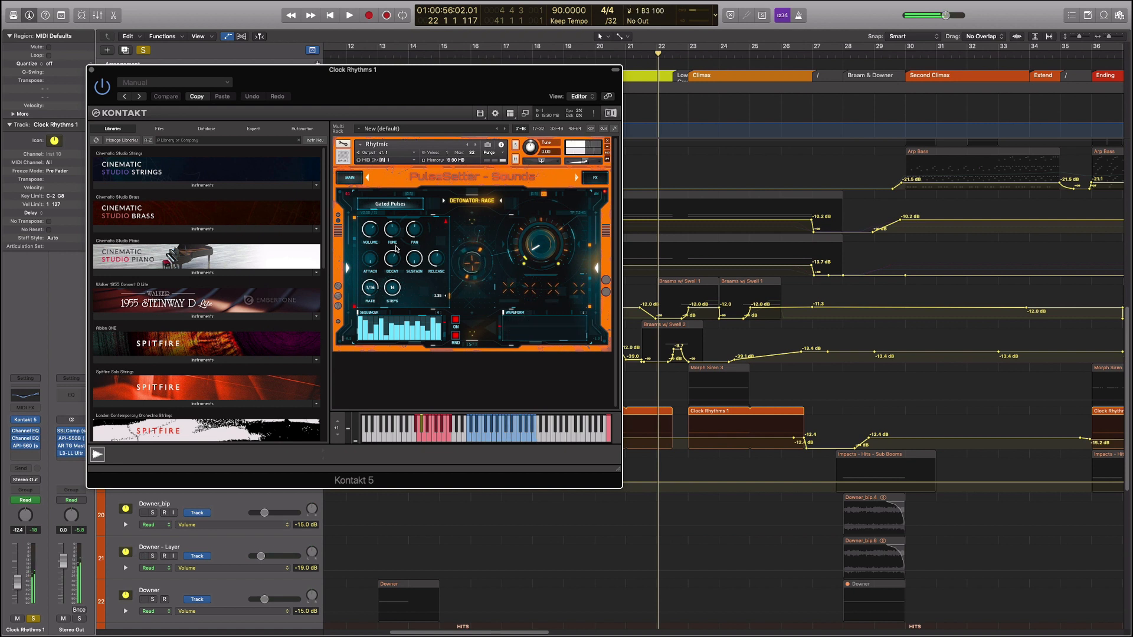
pyautogui.click(406, 204)
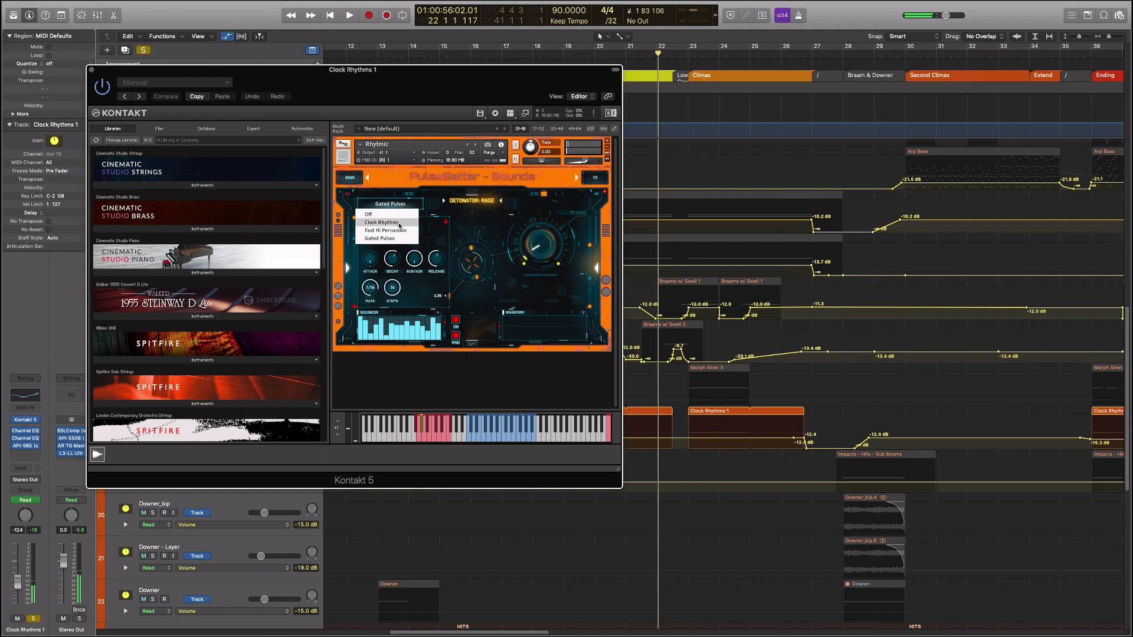
pyautogui.click(397, 225)
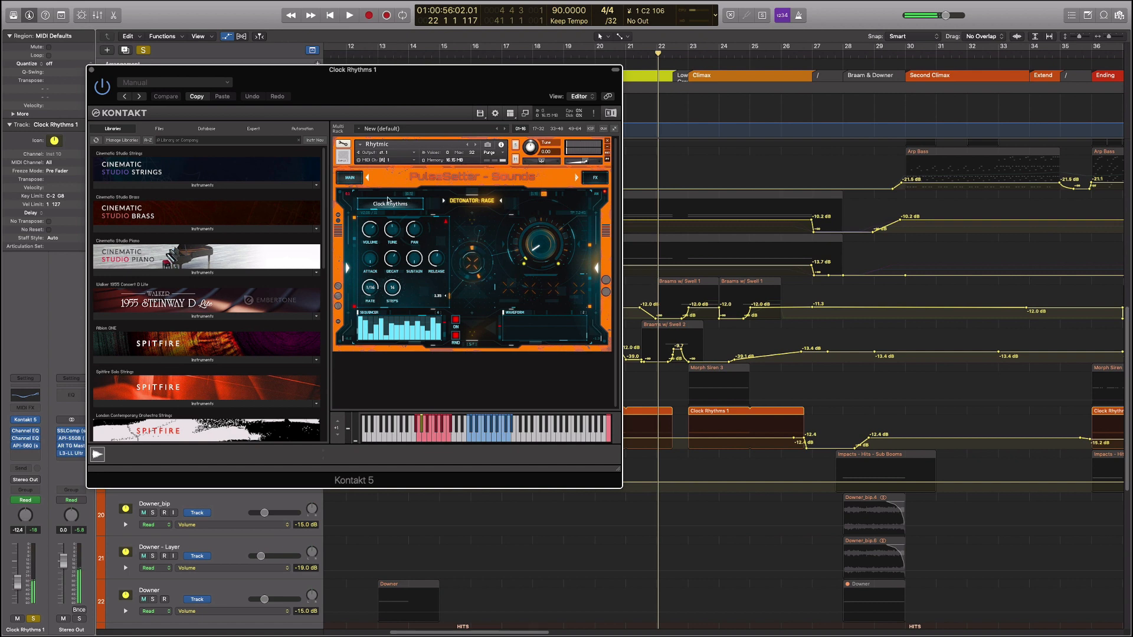
pyautogui.click(91, 70)
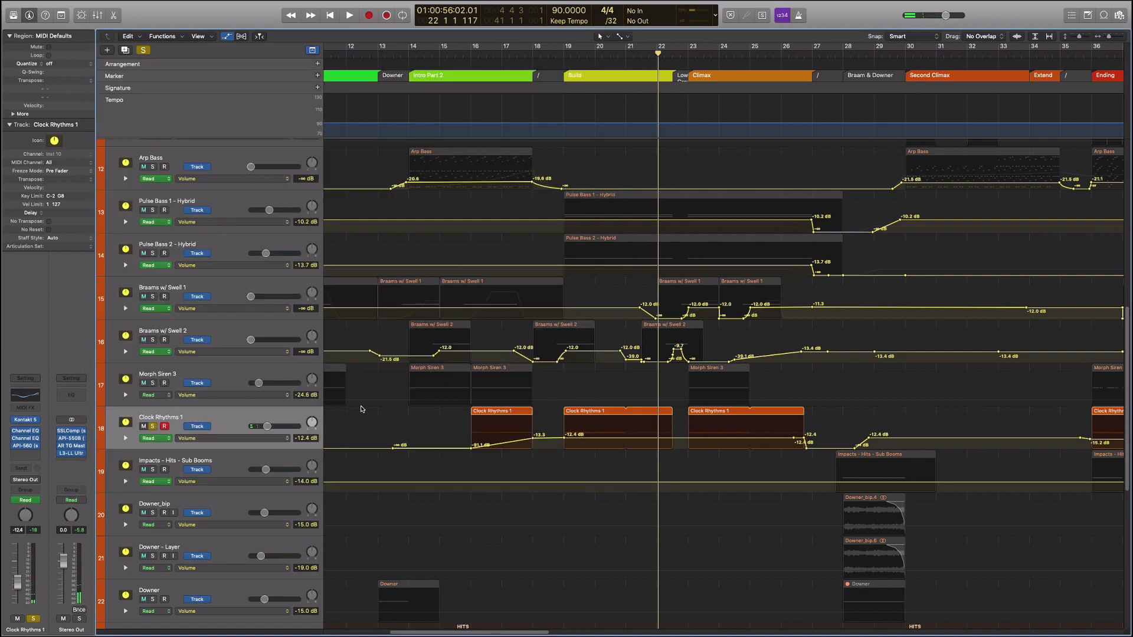
# Unsolo Clock Rhythms 1 and solo Pulse Bass 1 - Hybrid with the playhead at bar 19
pyautogui.click(153, 426)
pyautogui.scroll(5, 317, 366)
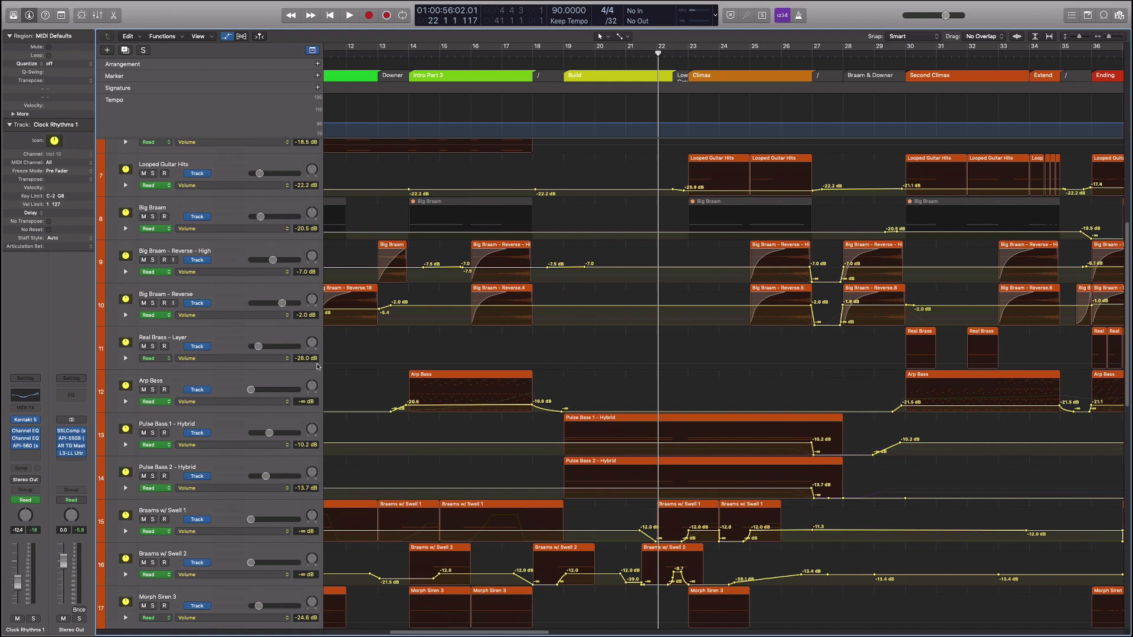
pyautogui.click(295, 423)
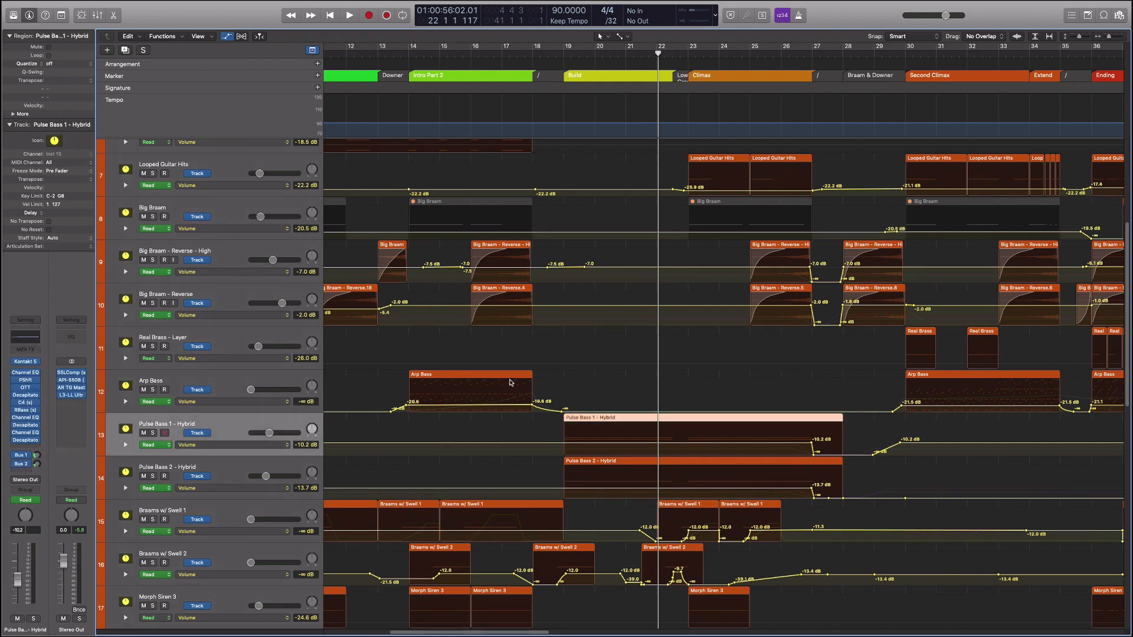
pyautogui.press('s')
pyautogui.press('space')
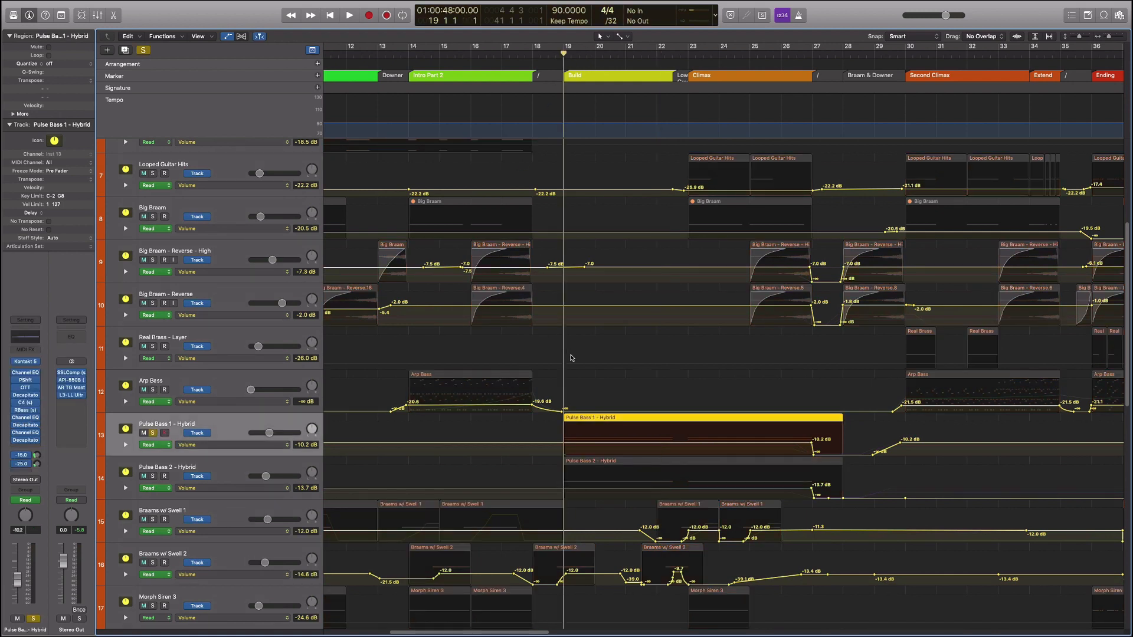
# Open the Kontakt instrument on Pulse Bass 1 - Hybrid, examine its Pulses Hybrid patch and close it
pyautogui.click(580, 378)
pyautogui.press('c')
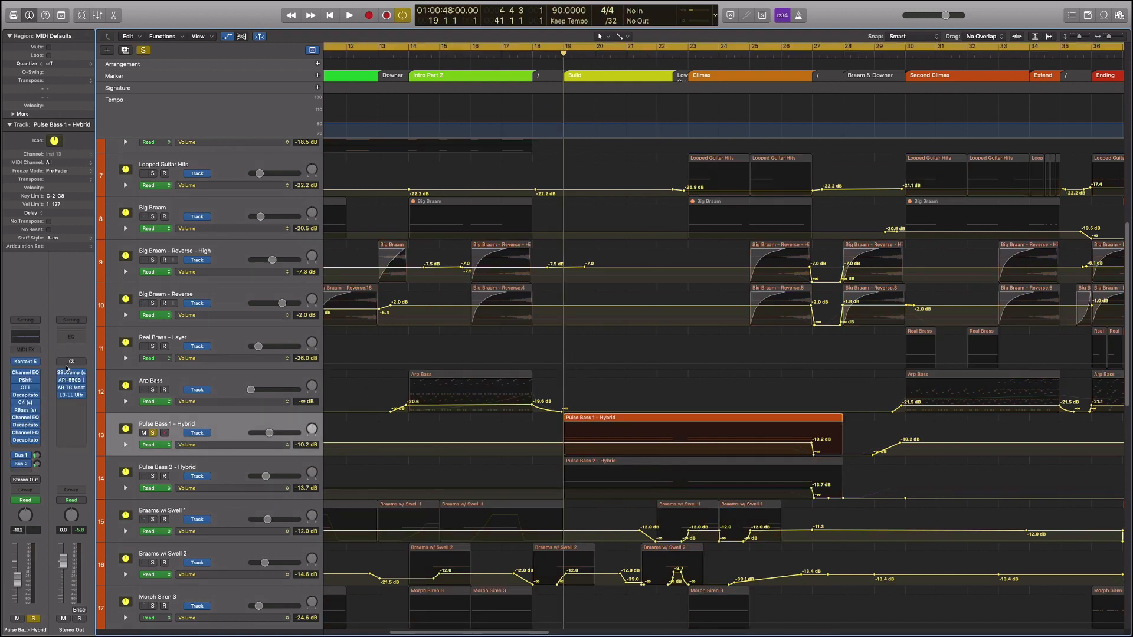
pyautogui.click(26, 362)
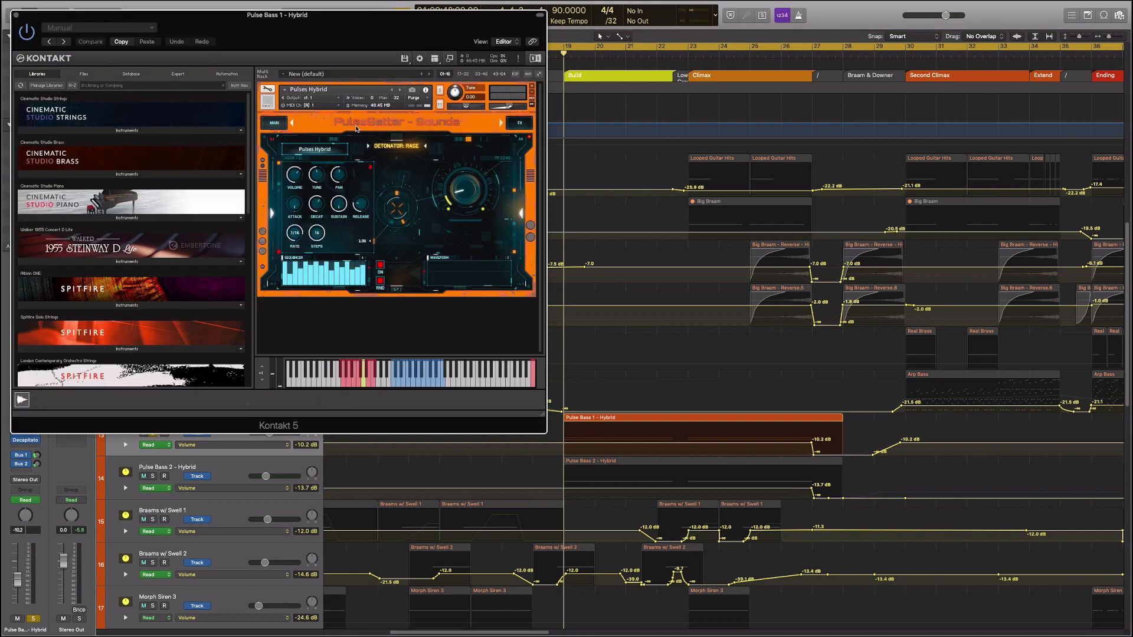
pyautogui.click(16, 15)
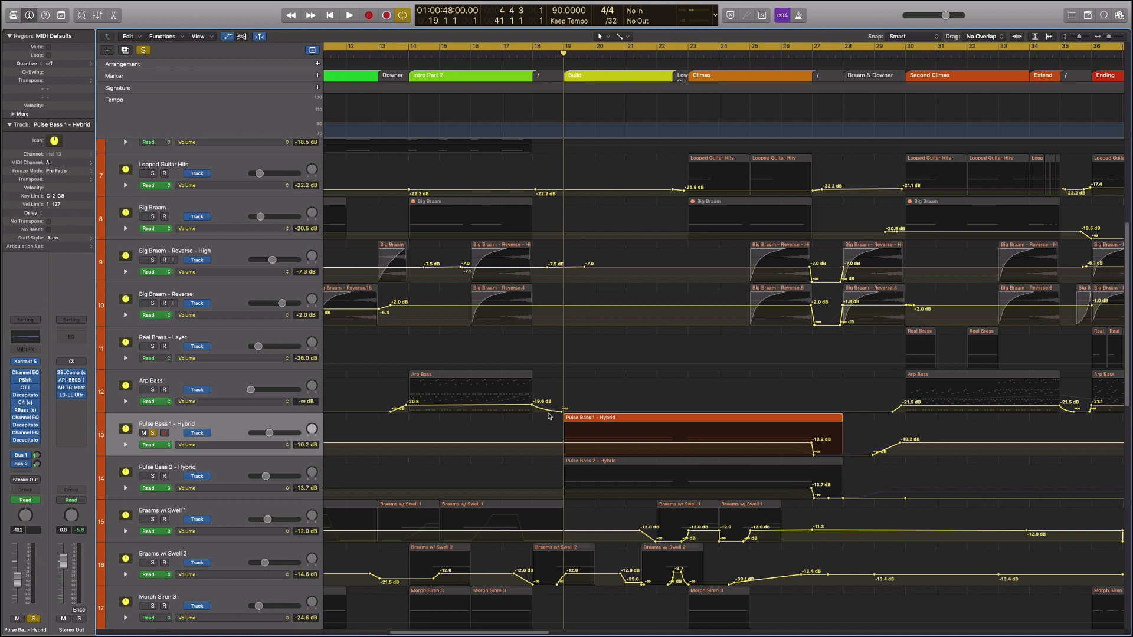
# Play the soloed Pulse Bass 1 - Hybrid track from bar 19, stop playback and unsolo it
pyautogui.press('space')
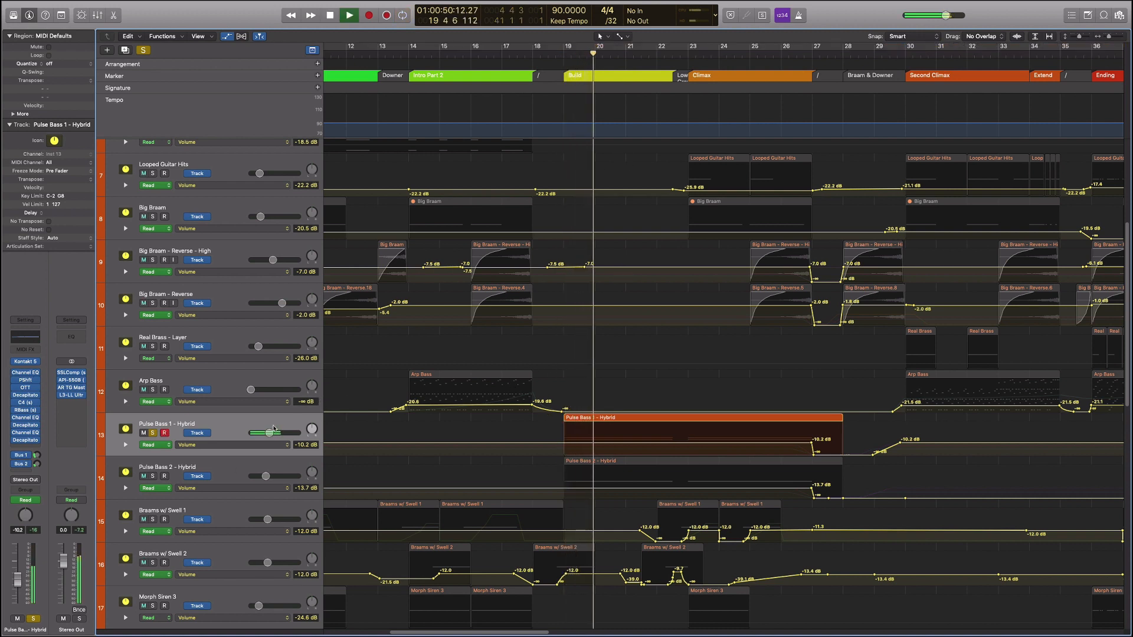
pyautogui.press('space')
pyautogui.press('s')
# Solo Pulse Bass 2 - Hybrid, play it from bar 19, stop playback and unsolo it
pyautogui.click(232, 463)
pyautogui.press('s')
pyautogui.press(',')
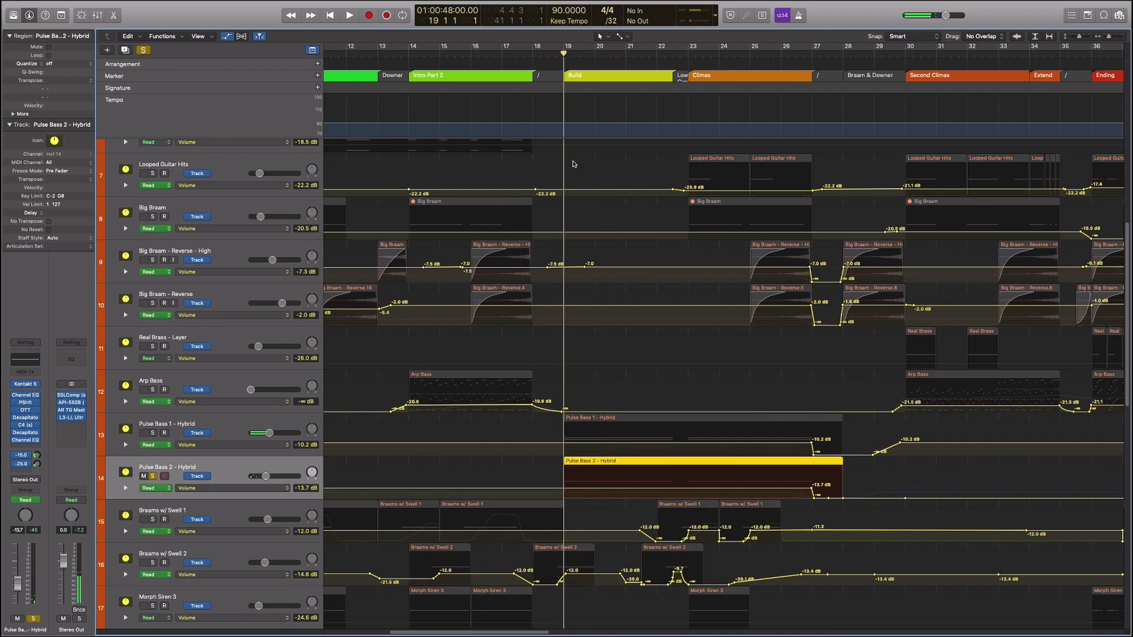
pyautogui.press('space')
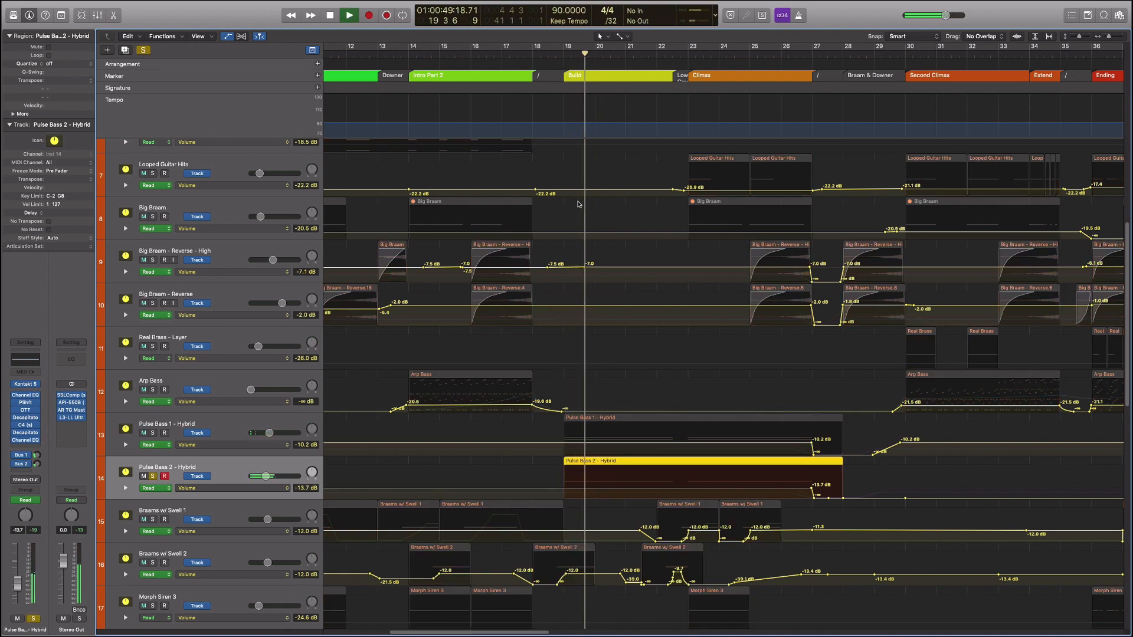
pyautogui.press('space')
pyautogui.press('s')
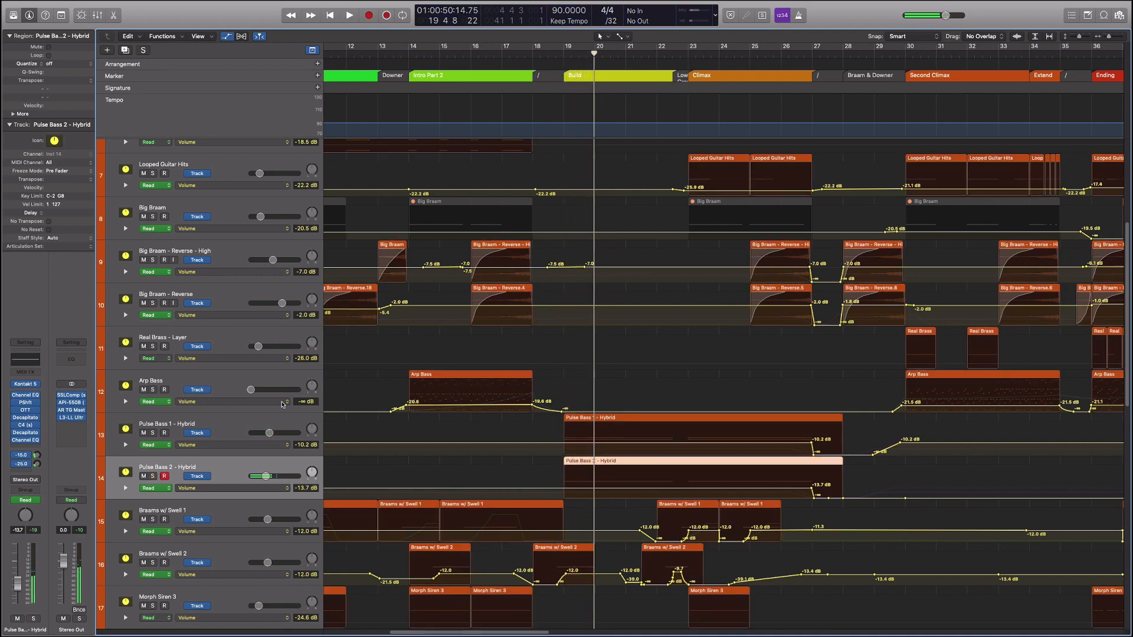
# Bypass the insert effects on Pulse Bass 1 - Hybrid and play it dry and soloed from bar 19
pyautogui.click(230, 429)
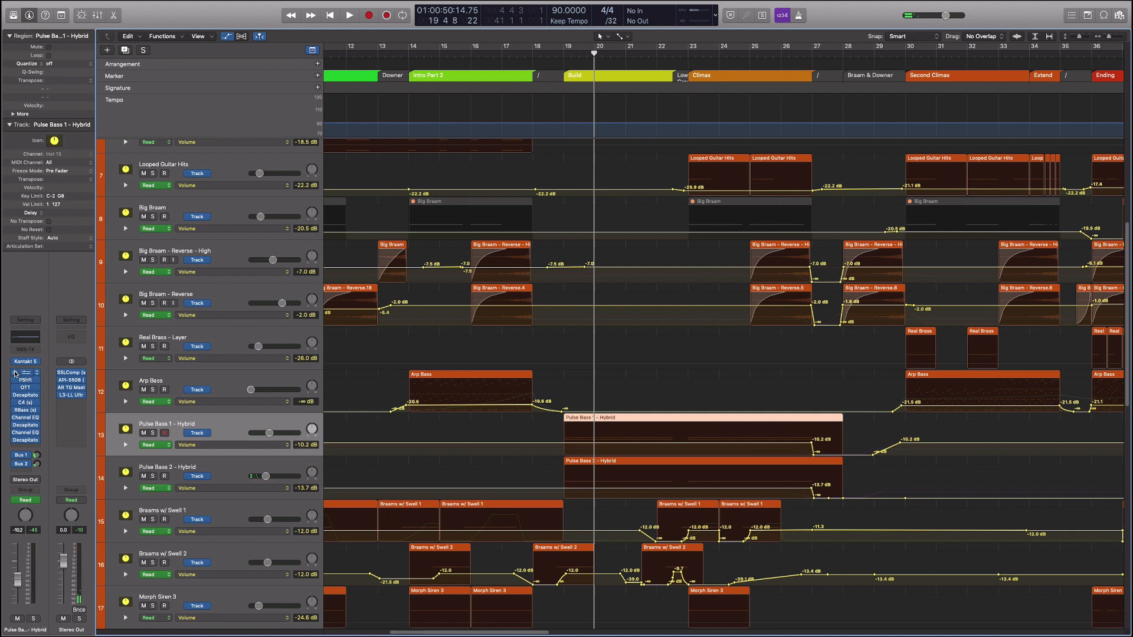
pyautogui.click(561, 55)
pyautogui.press('s')
pyautogui.press('space')
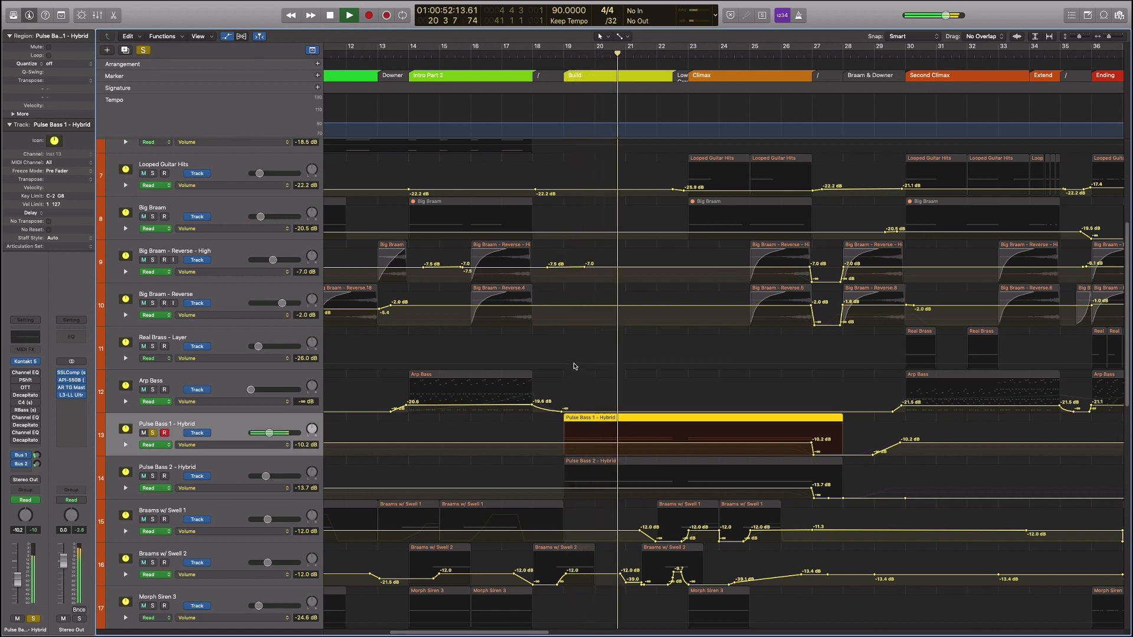
pyautogui.press('space')
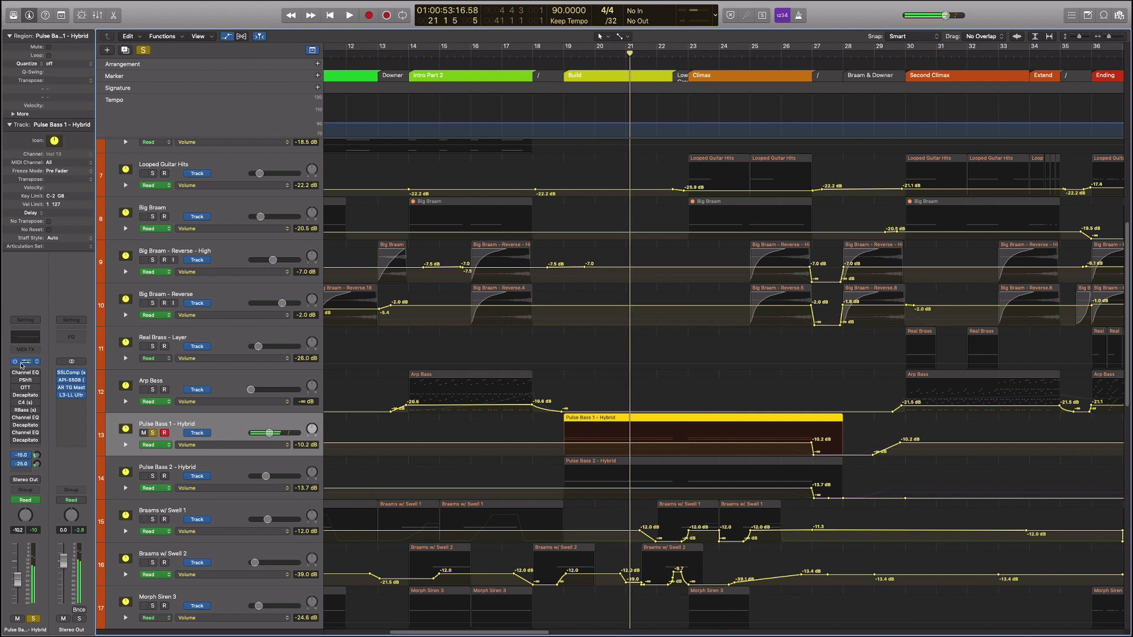
pyautogui.press('s')
# Re-enable and examine the Pitch Shifter, OTT and Decapitator inserts on Pulse Bass 1 - Hybrid one after another
pyautogui.click(27, 381)
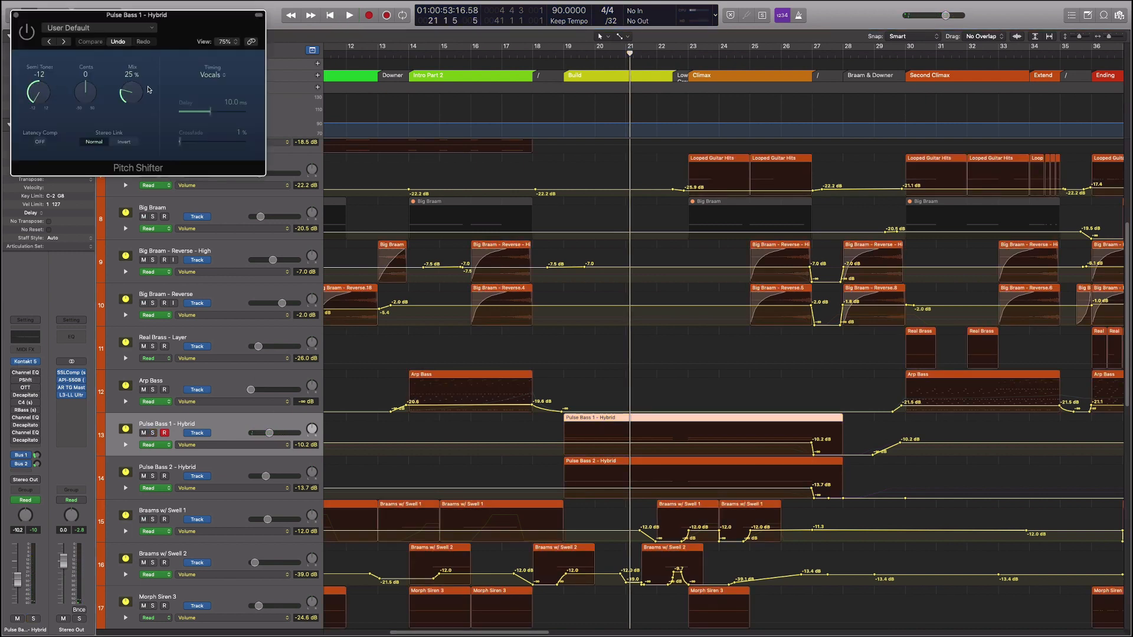
pyautogui.click(16, 16)
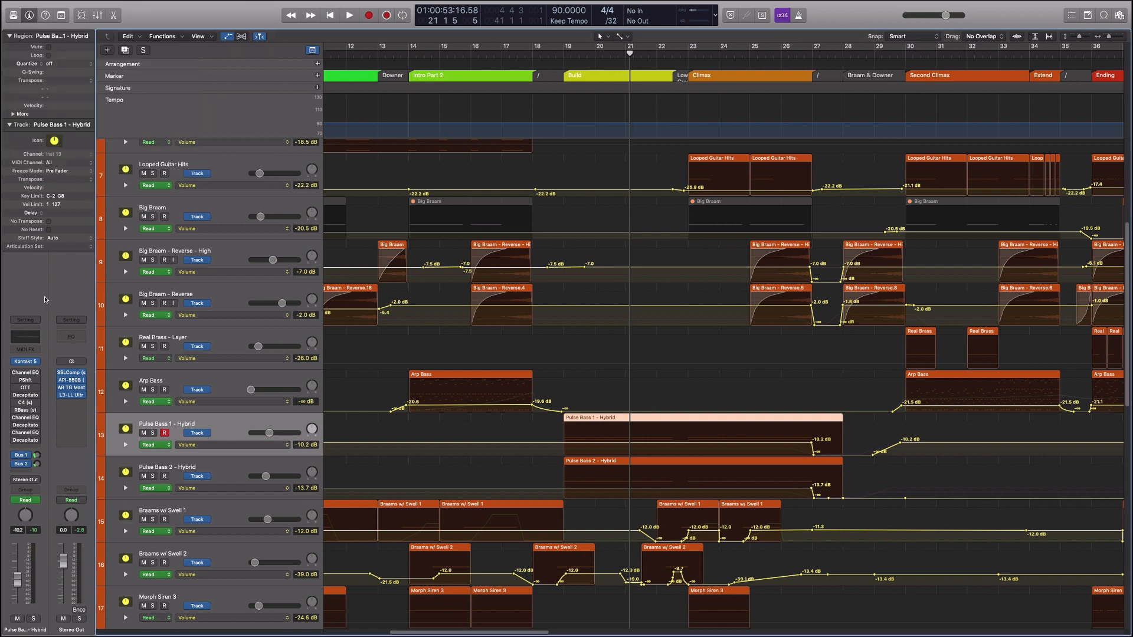
pyautogui.click(25, 388)
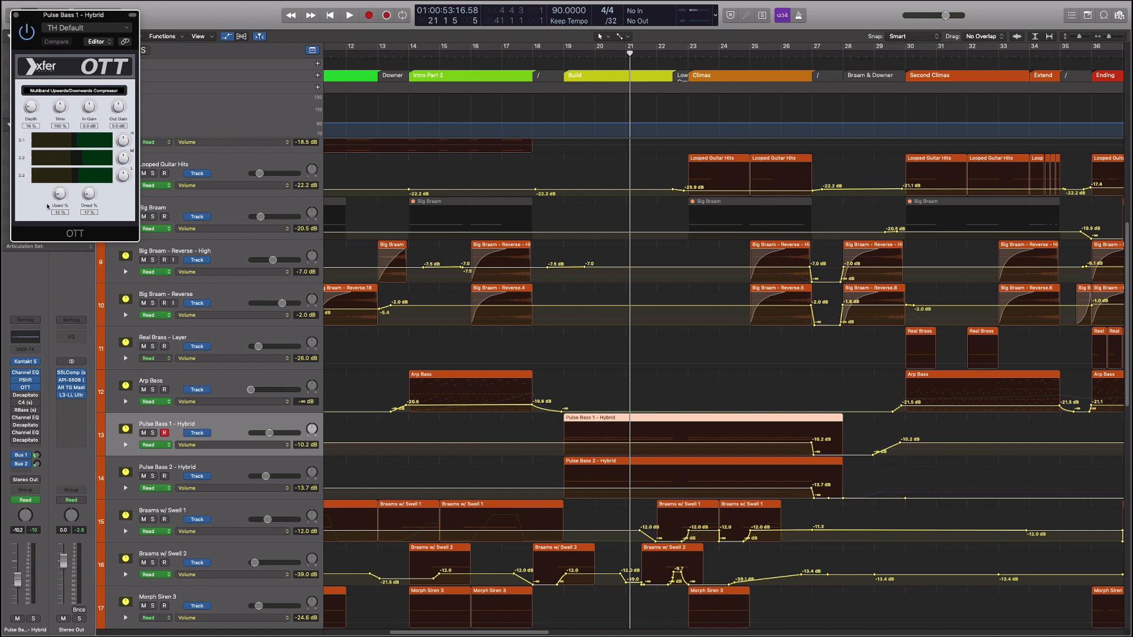
pyautogui.click(16, 17)
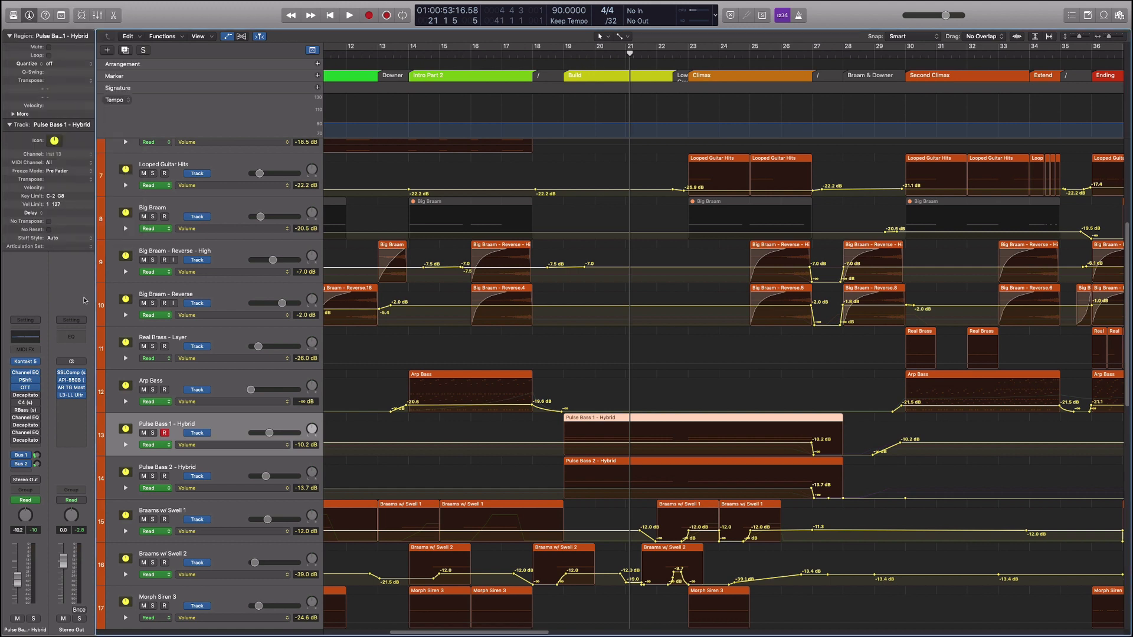
pyautogui.click(24, 394)
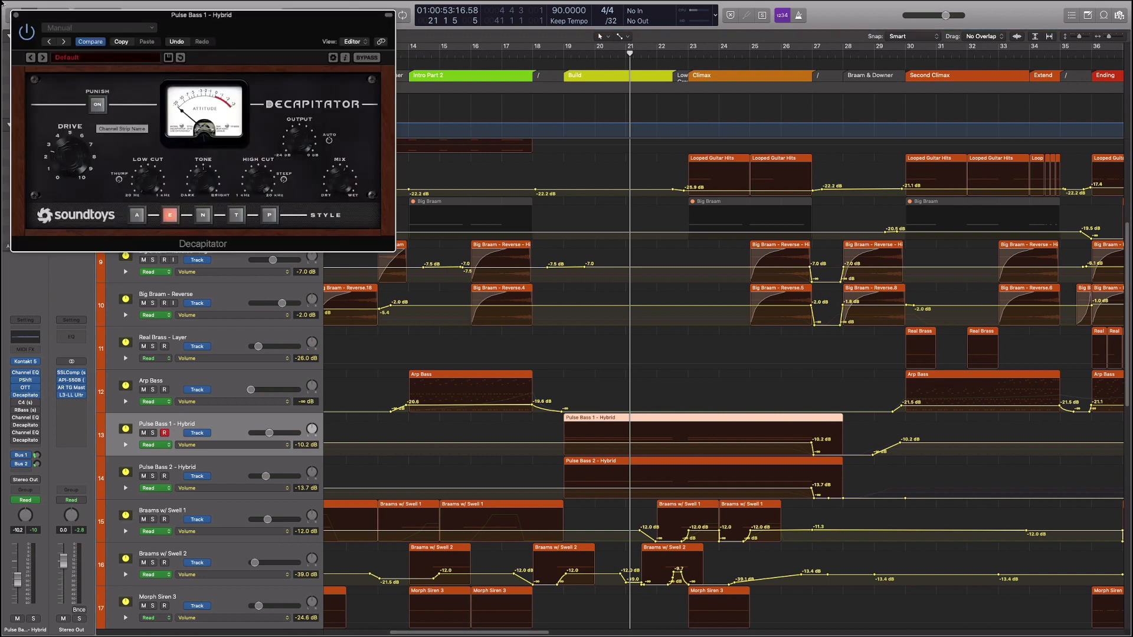
pyautogui.click(17, 15)
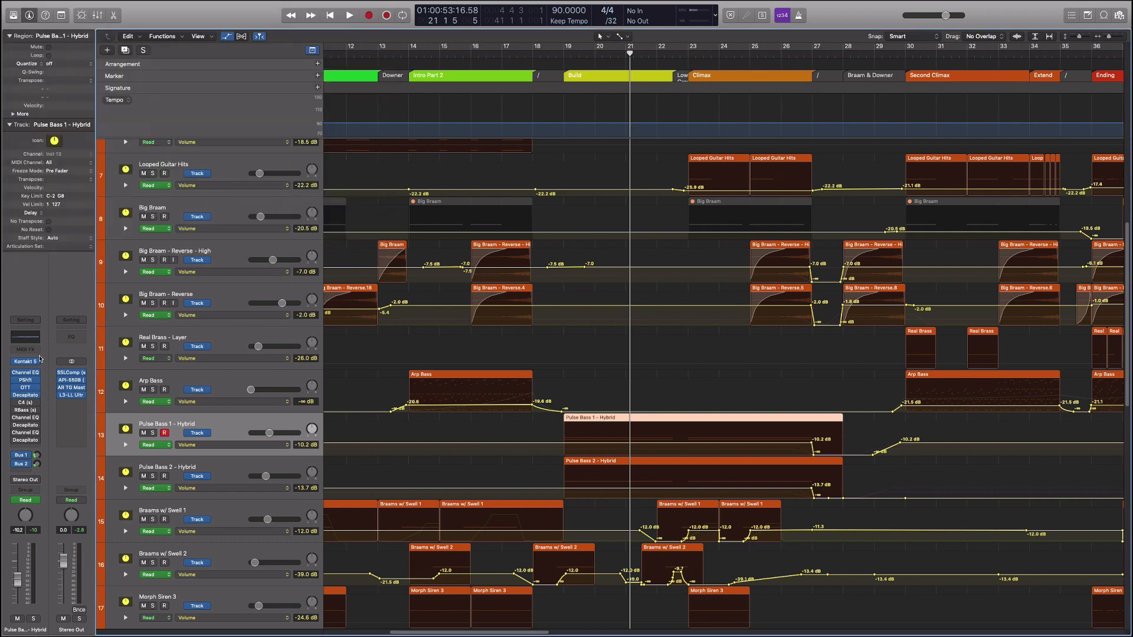
# Re-enable the C4 multiband processor on Pulse Bass 1 - Hybrid and watch it while the soloed track plays from bar 19
pyautogui.click(25, 402)
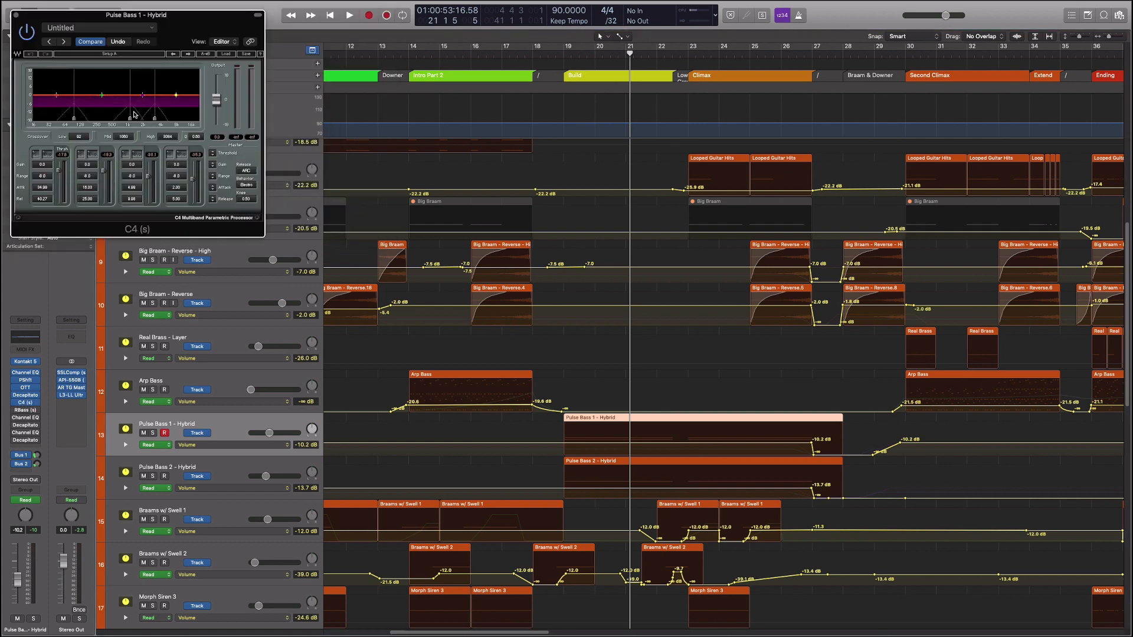
pyautogui.click(569, 54)
pyautogui.press('s')
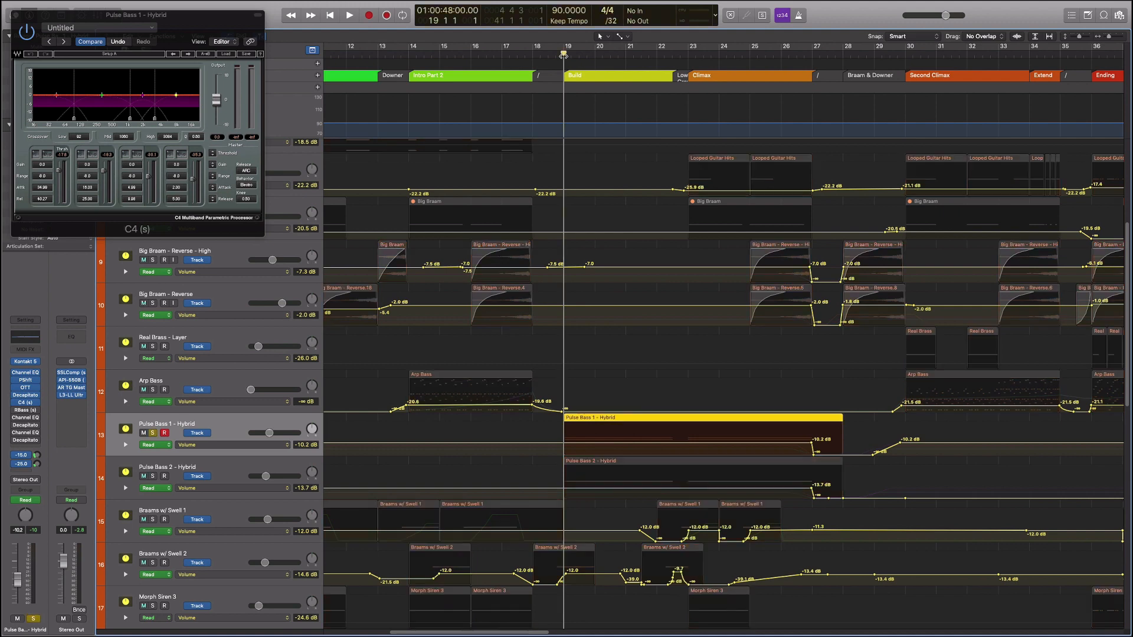
pyautogui.press('space')
pyautogui.press('space')
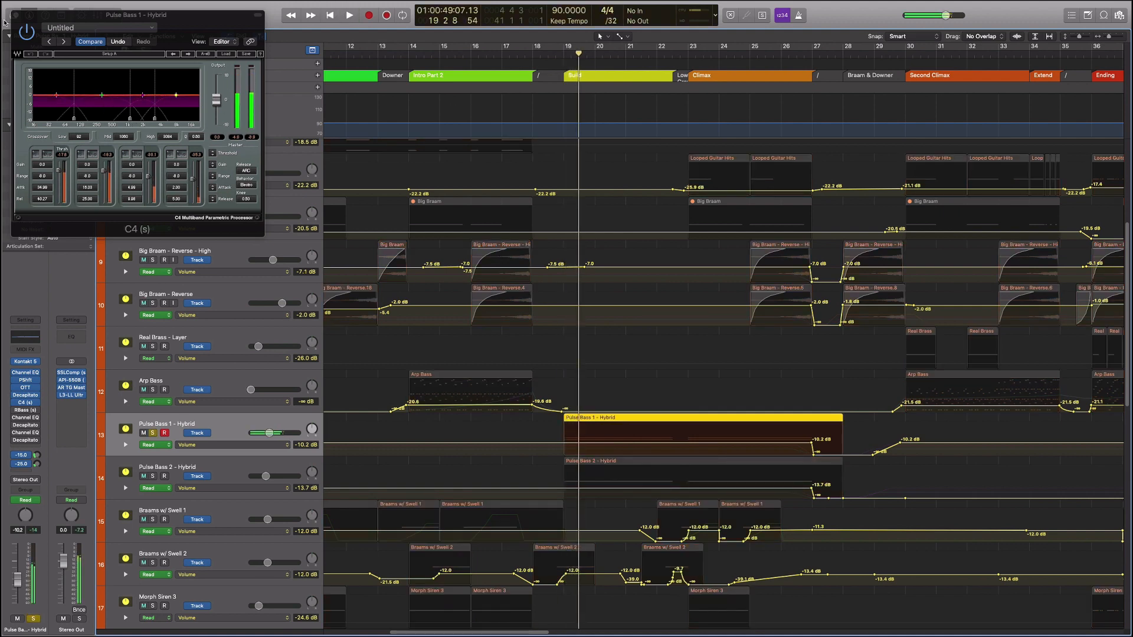
pyautogui.click(17, 15)
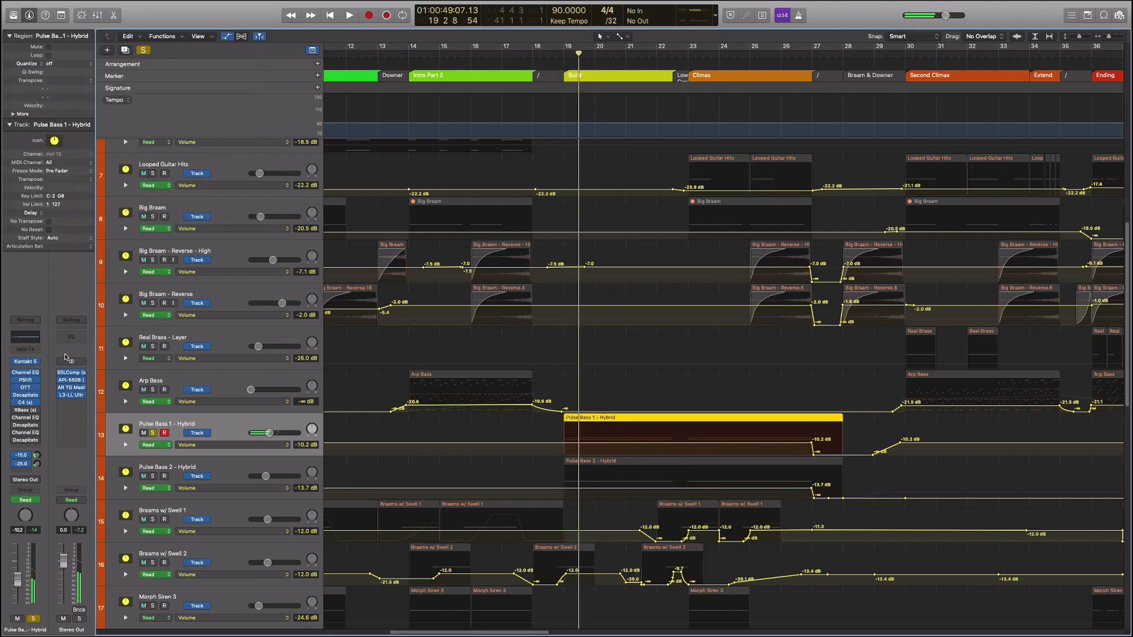
# Re-enable and examine the RBass, second Channel EQ and second Decapitator inserts on Pulse Bass 1 - Hybrid
pyautogui.click(25, 409)
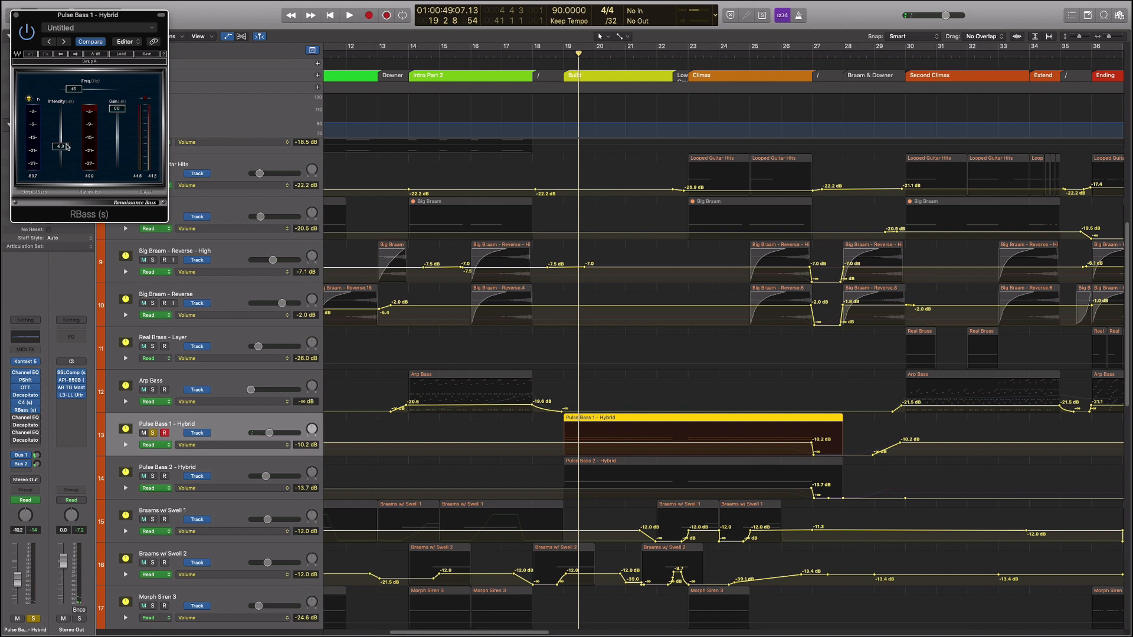
pyautogui.click(16, 15)
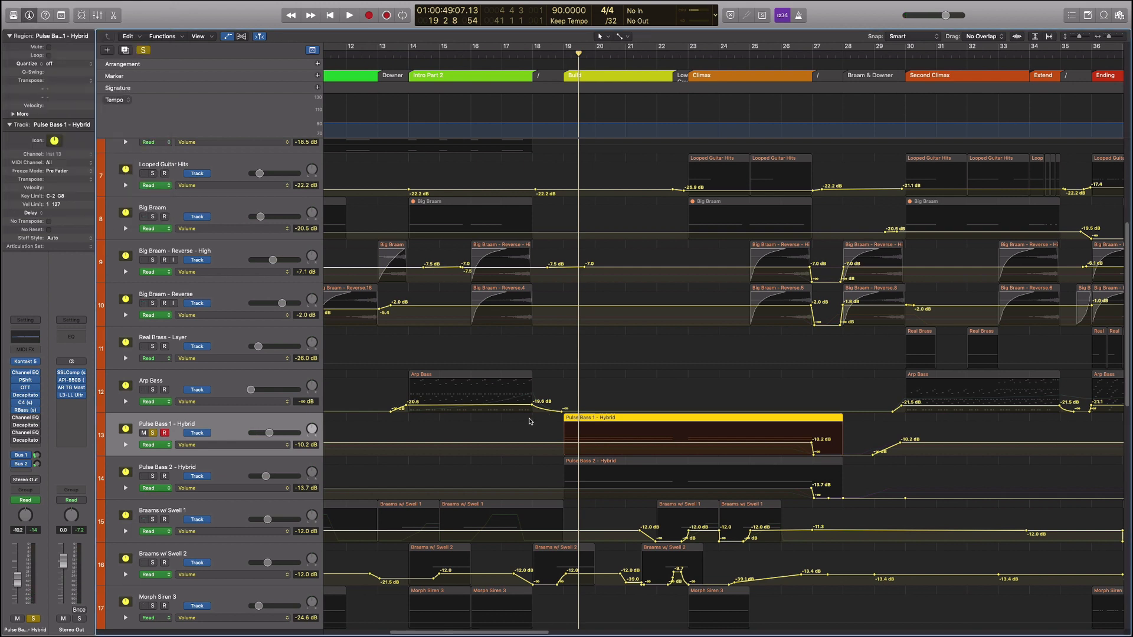
pyautogui.click(28, 419)
pyautogui.click(14, 16)
pyautogui.click(26, 426)
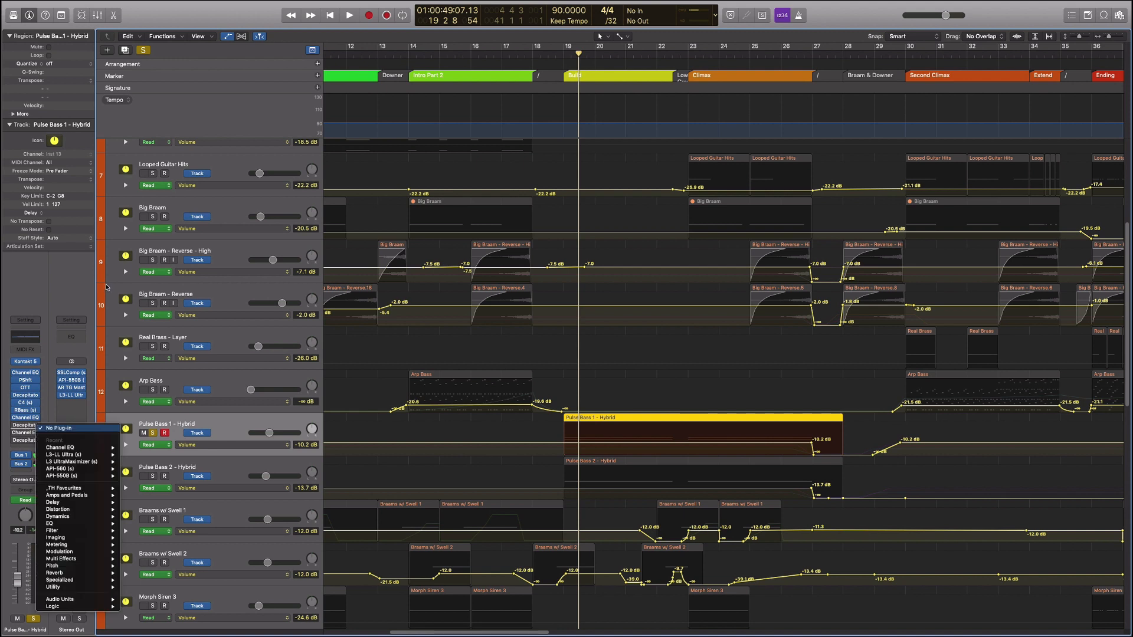
pyautogui.click(46, 412)
pyautogui.click(26, 426)
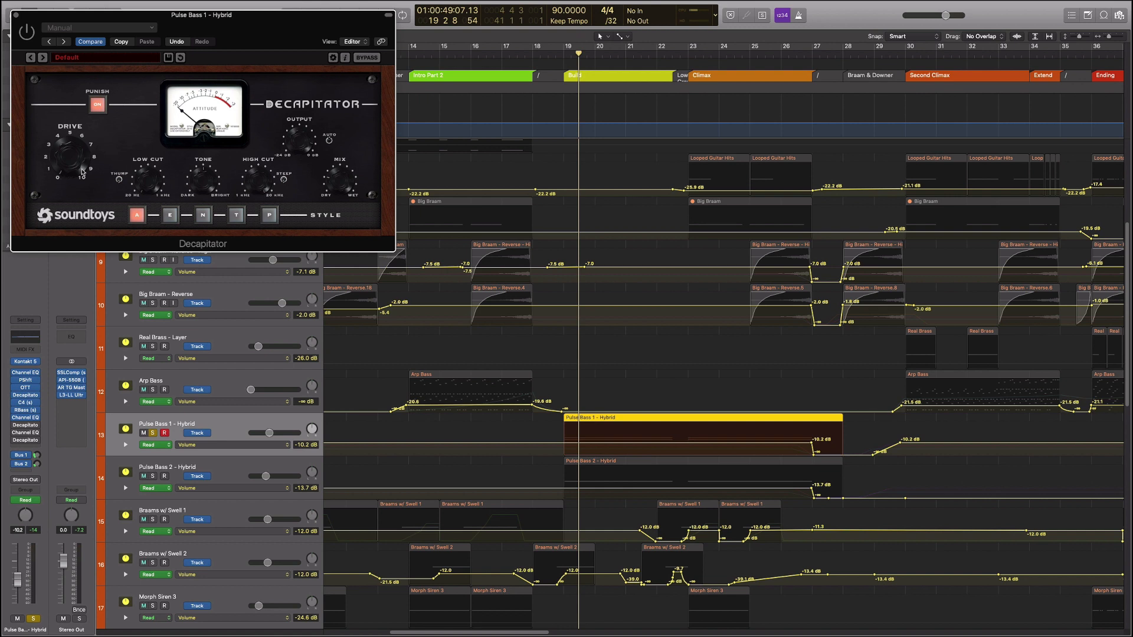
pyautogui.click(17, 15)
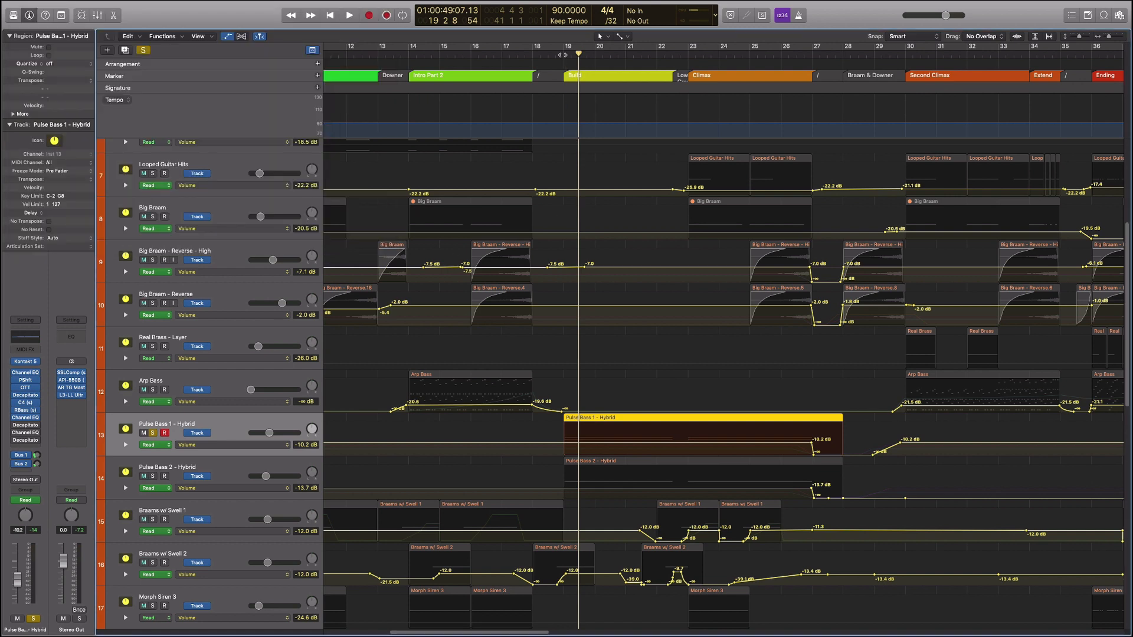
# Play the soloed Pulse Bass 1 - Hybrid from bar 19 with the re-enabled inserts, then stop playback
pyautogui.click(565, 57)
pyautogui.press('space')
pyautogui.press('space')
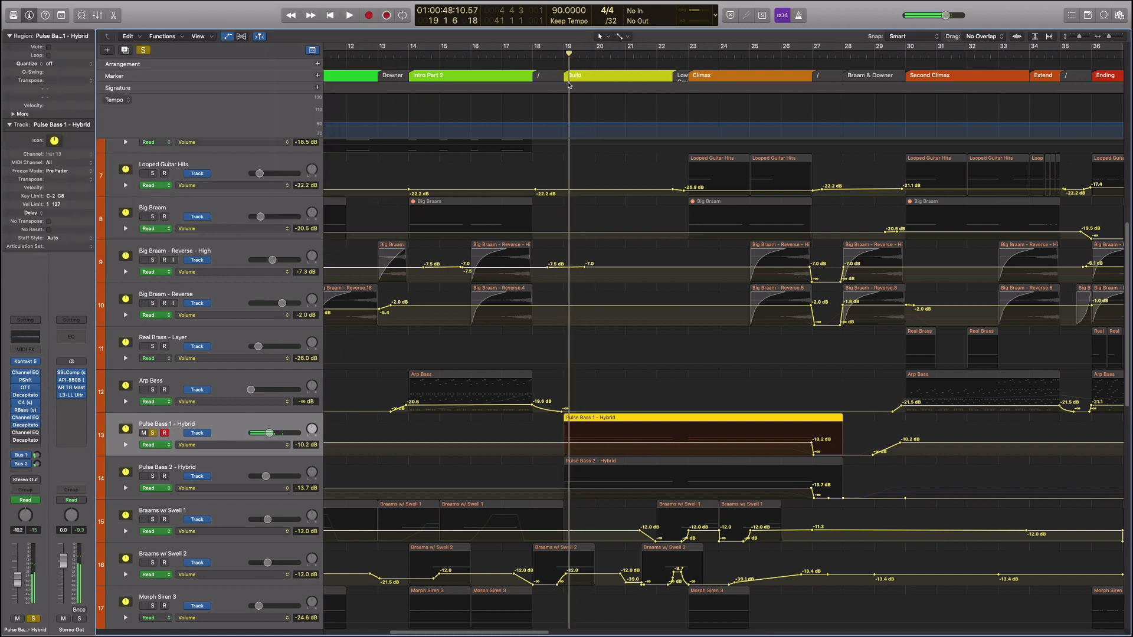
pyautogui.press('space')
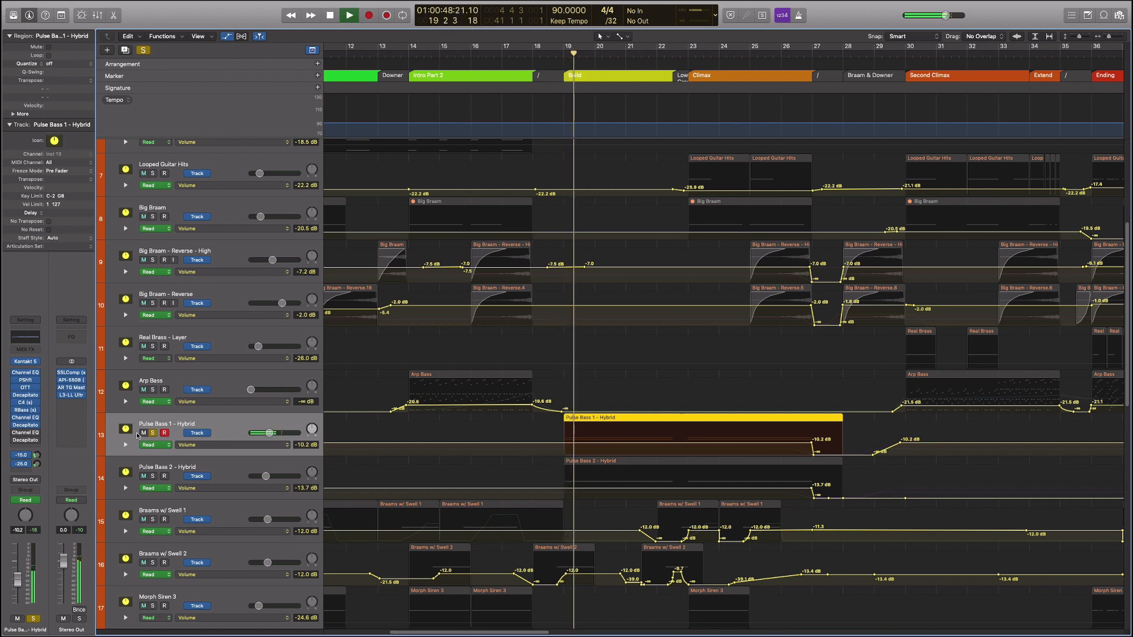
pyautogui.press('space')
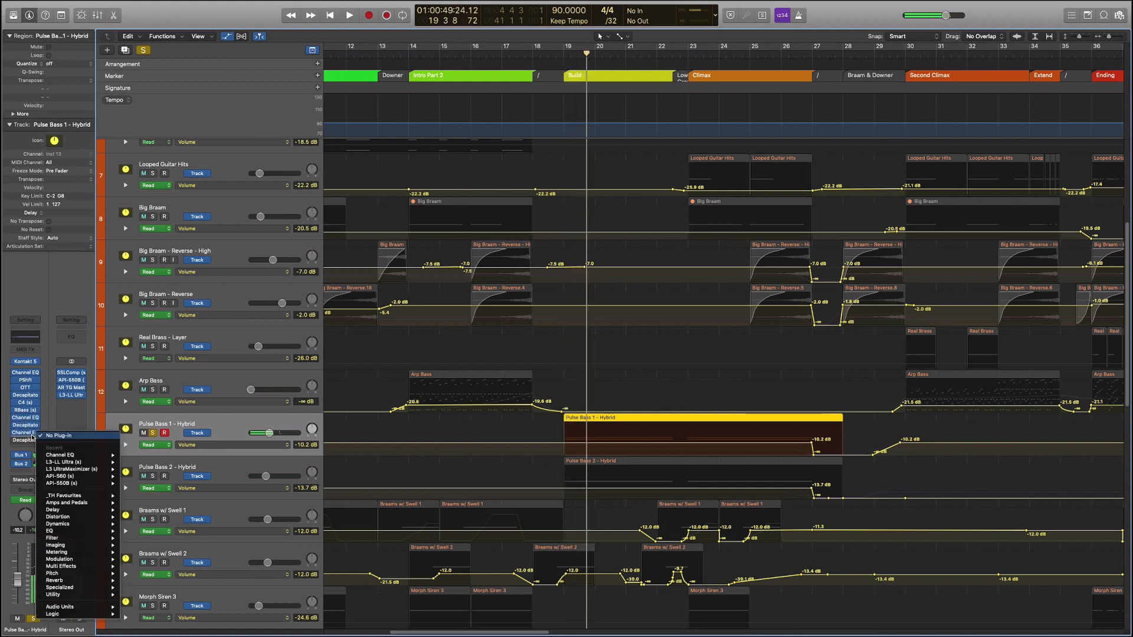
# Re-enable and examine the last Channel EQ and the final Decapitator insert on Pulse Bass 1 - Hybrid
pyautogui.click(25, 434)
pyautogui.click(26, 435)
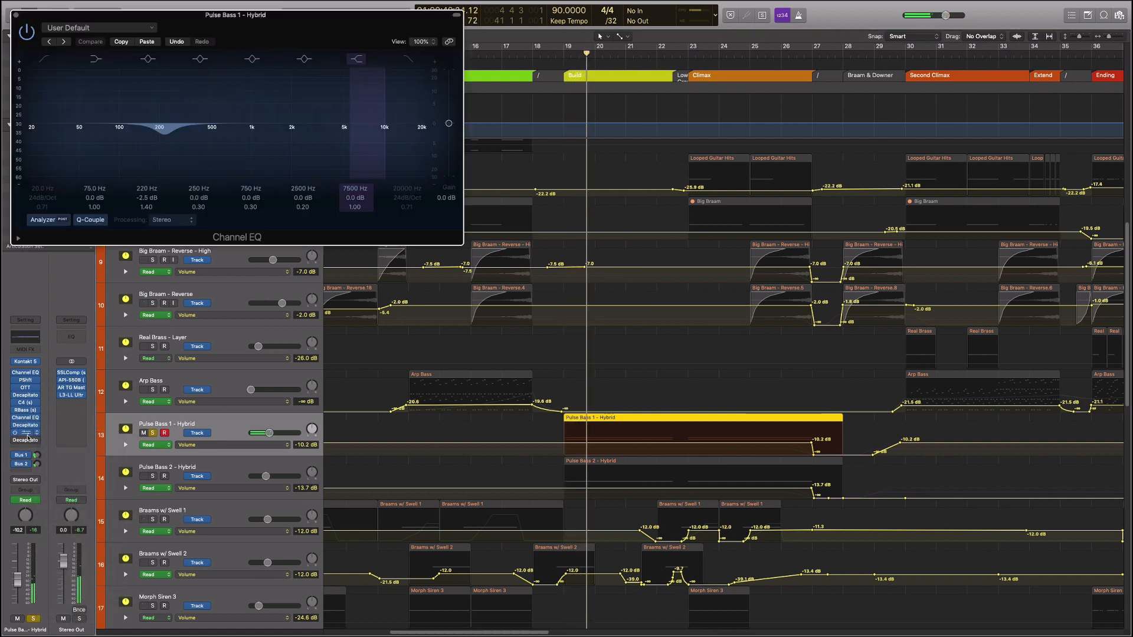
pyautogui.click(16, 15)
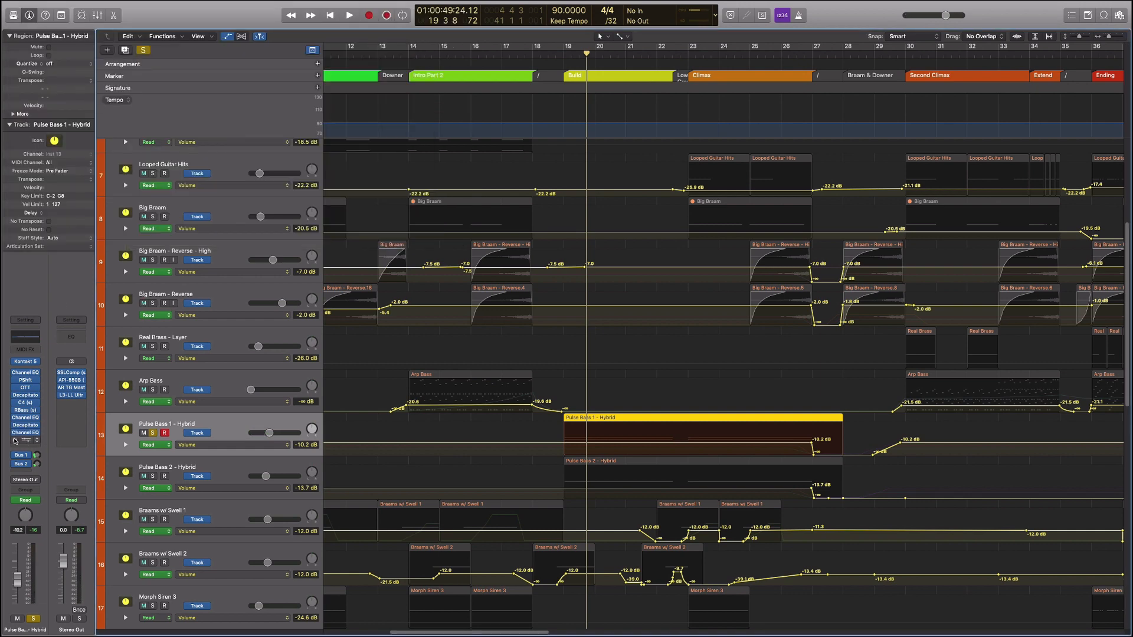
pyautogui.click(26, 440)
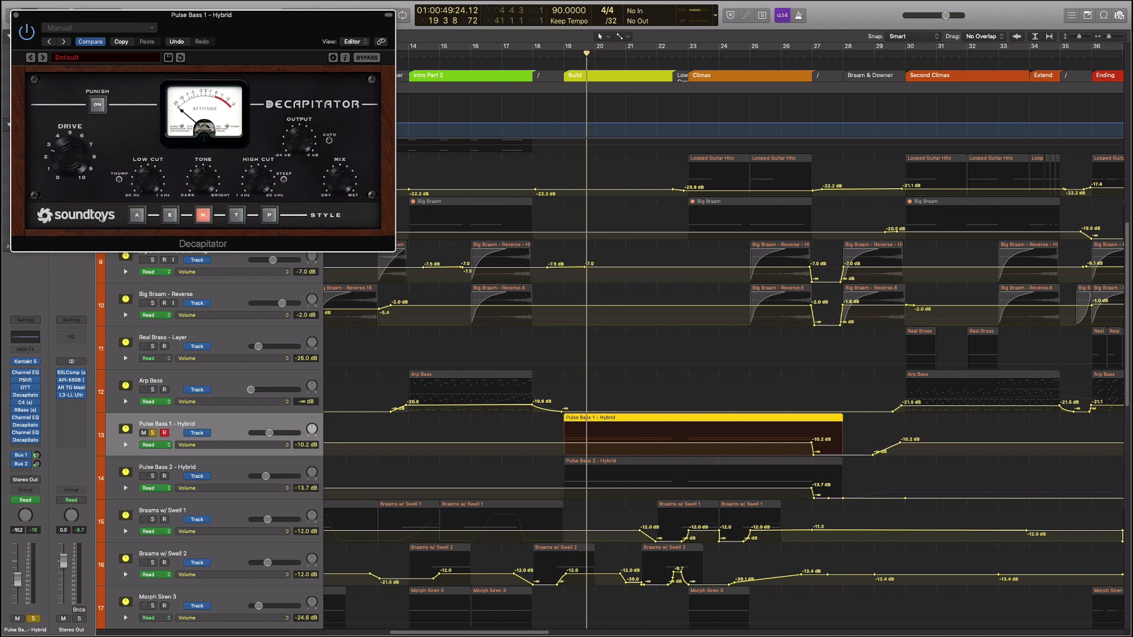
pyautogui.click(15, 15)
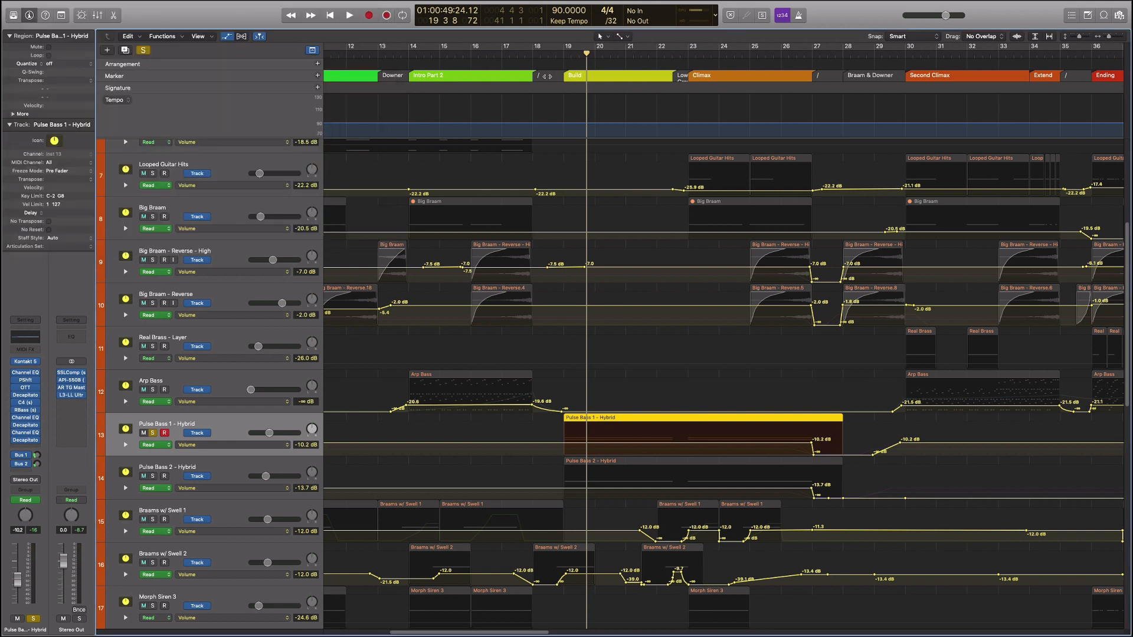
# Play the fully processed Pulse Bass 1 - Hybrid from bar 19, stop playback and unsolo the track
pyautogui.click(565, 55)
pyautogui.press('space')
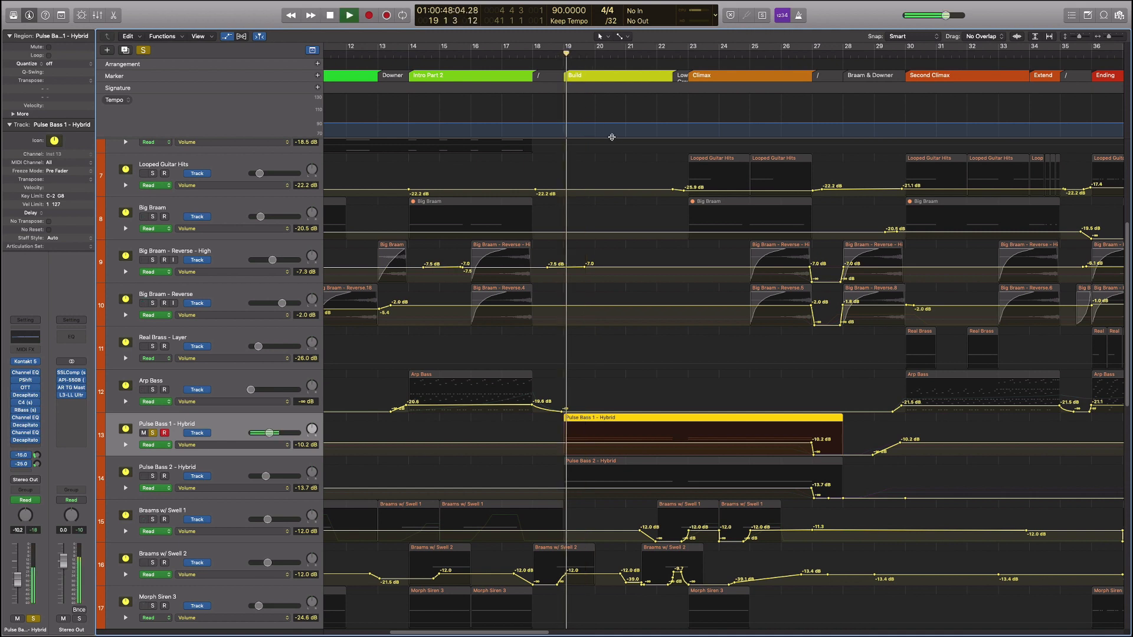
pyautogui.press('space')
pyautogui.click(153, 433)
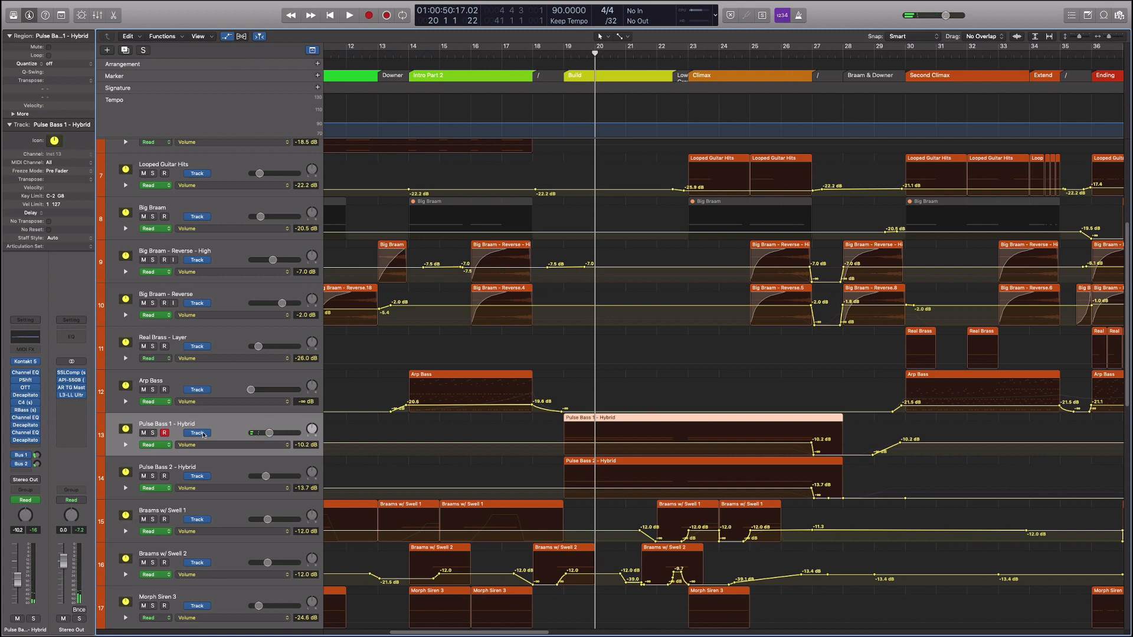
# Hide the track automation, fit all tracks of the arrangement in view and select the Piano - Submarine track
pyautogui.scroll(-3, 547, 449)
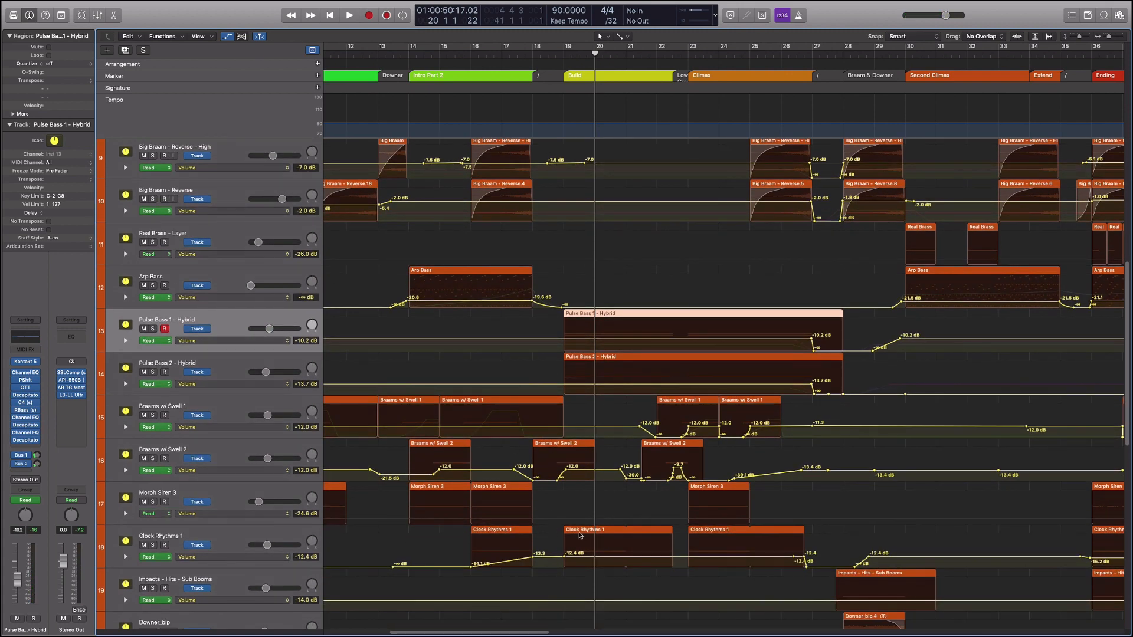
pyautogui.scroll(-5, 469, 465)
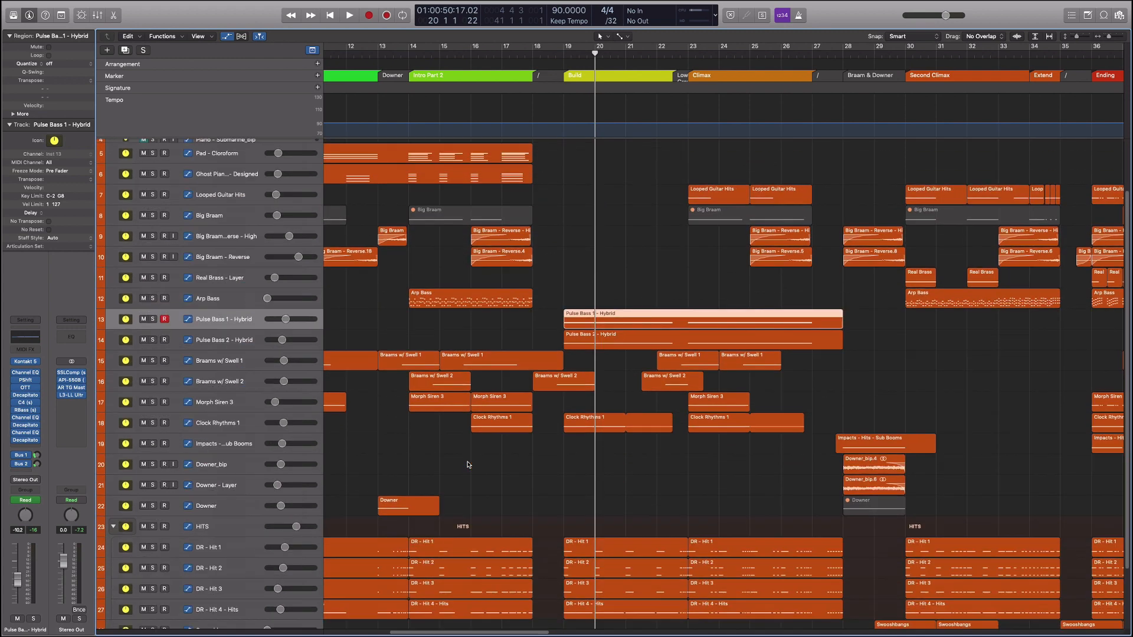
pyautogui.scroll(-2, 469, 456)
pyautogui.click(553, 303)
pyautogui.scroll(2, 553, 299)
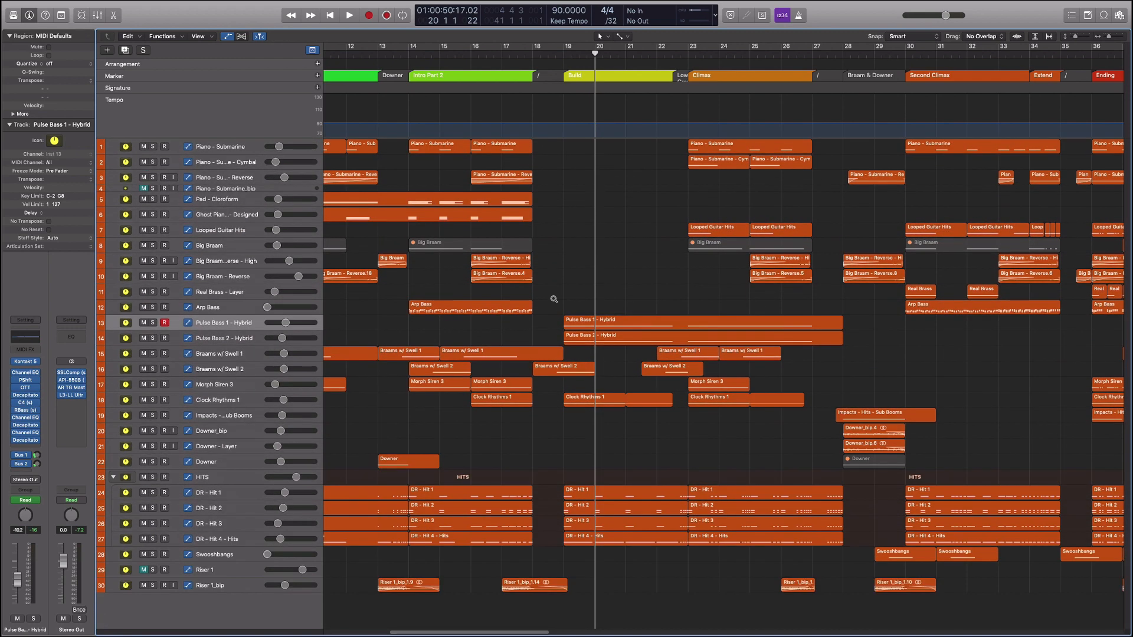
pyautogui.scroll(1, 552, 301)
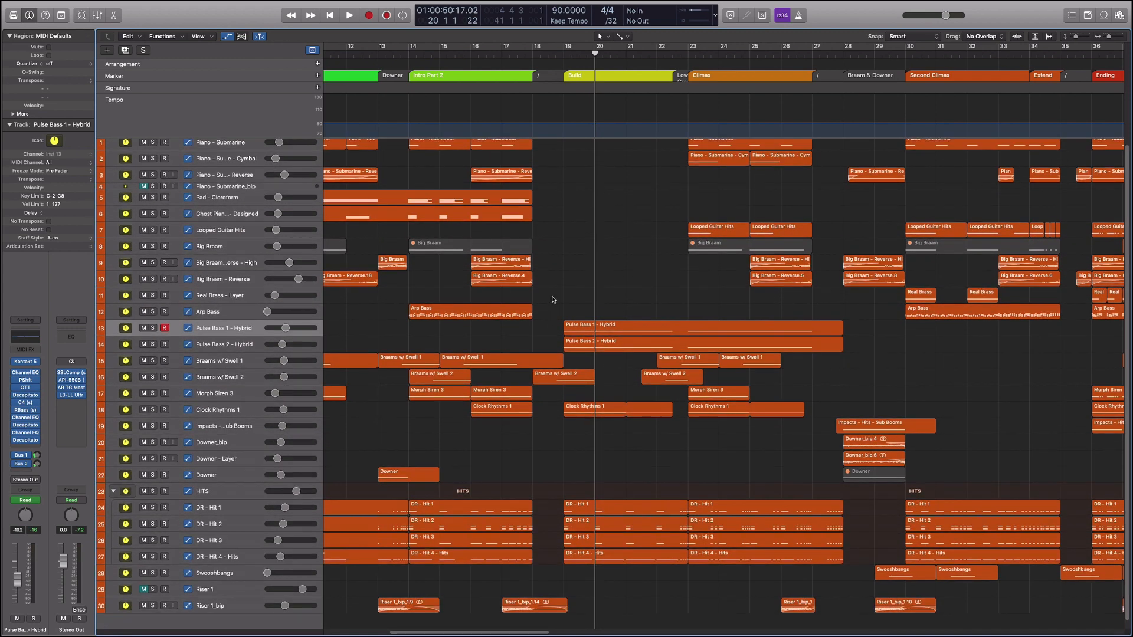
pyautogui.scroll(1, 554, 299)
pyautogui.hscroll(-5, 358, 399)
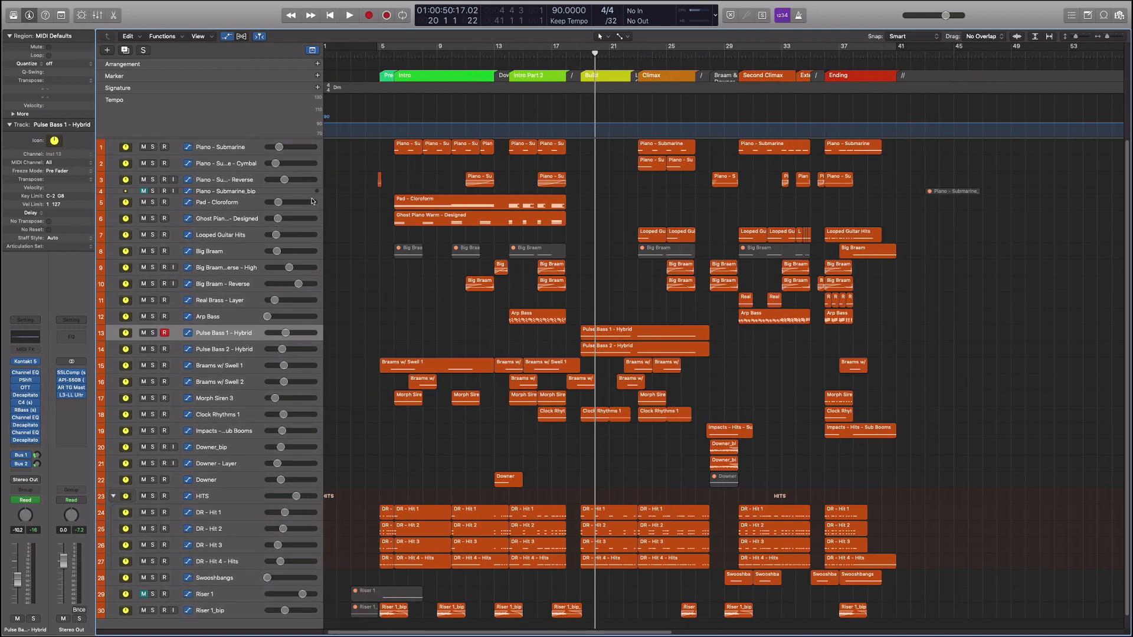
pyautogui.click(235, 152)
pyautogui.click(588, 147)
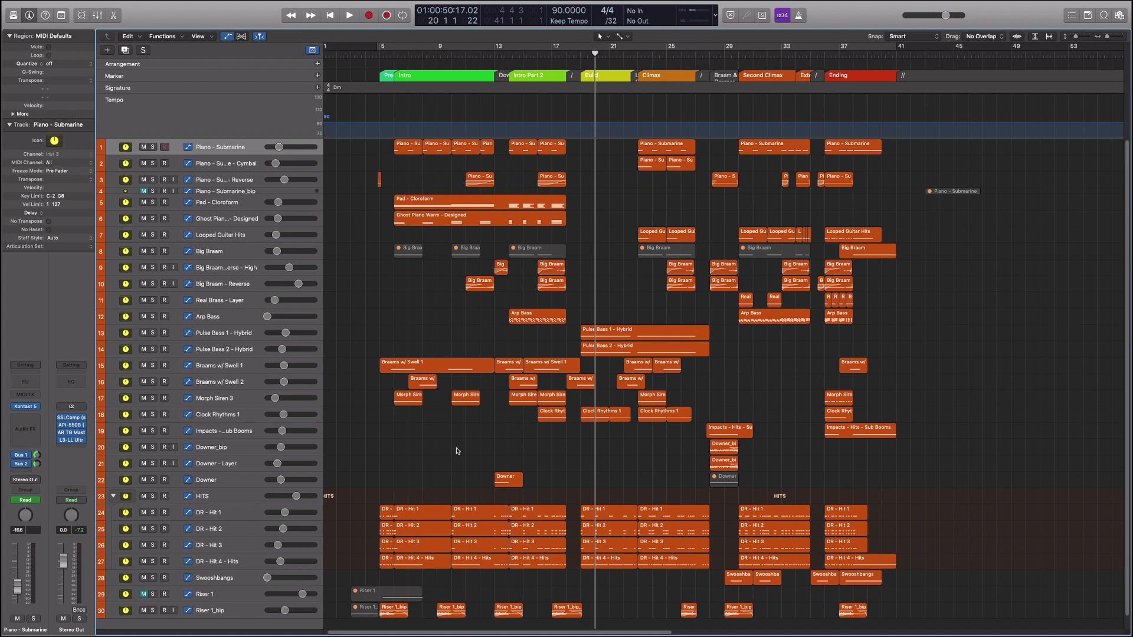
# Select the Riser 1_bip track and solo it
pyautogui.click(237, 611)
pyautogui.press('super+Right')
pyautogui.press('super+Right')
pyautogui.press('super+Right')
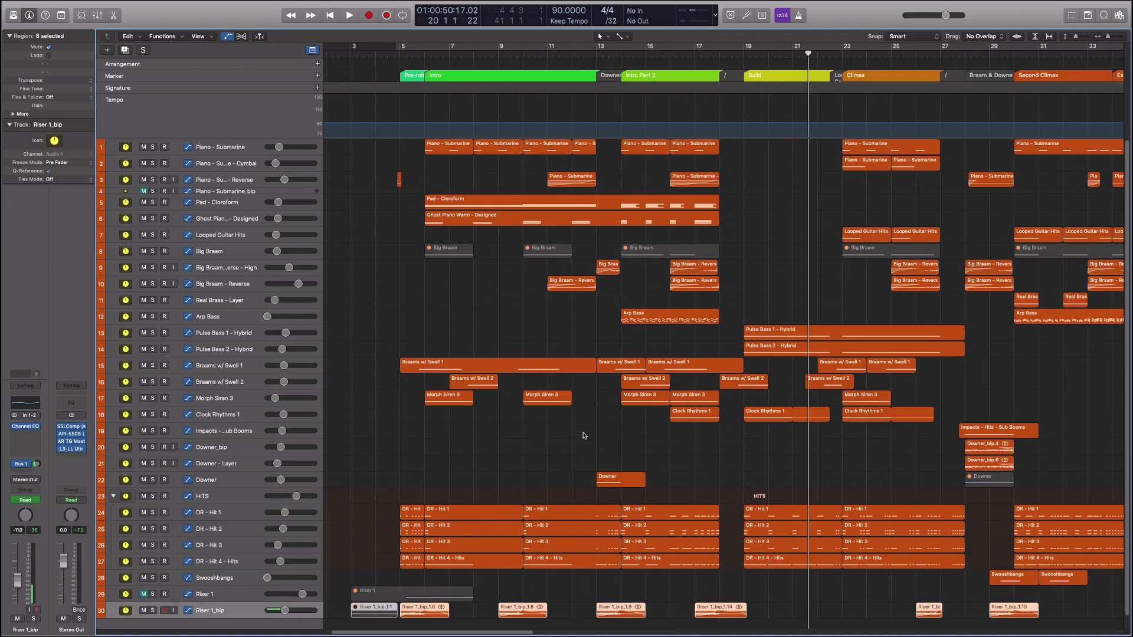
pyautogui.press('s')
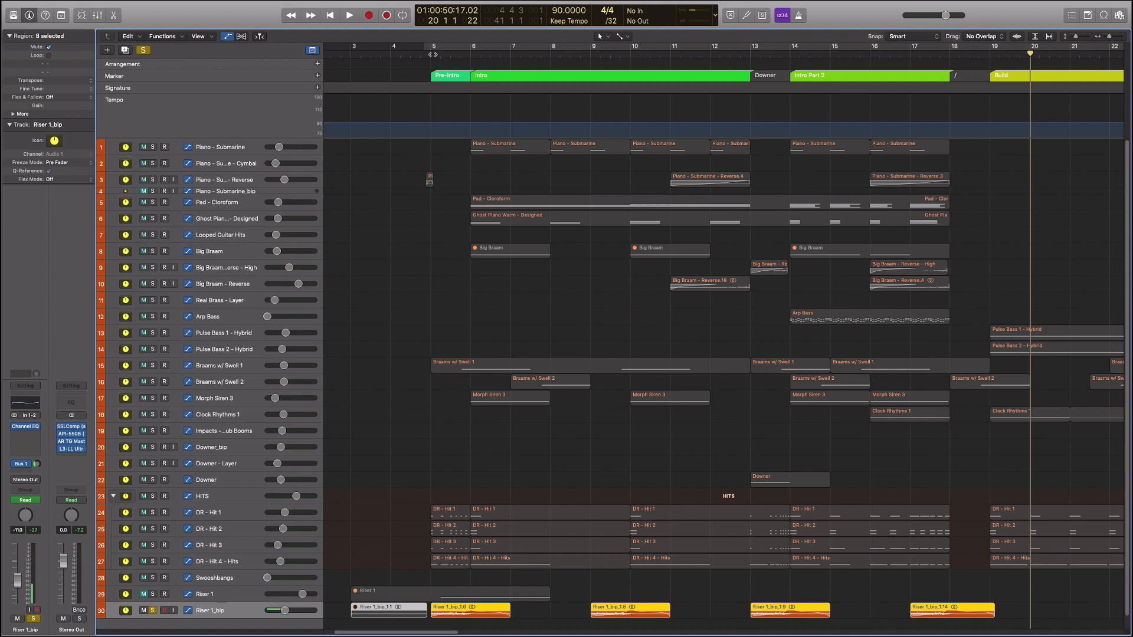
# Place the playhead at bar 5 and examine the Channel EQ insert on Riser 1_bip
pyautogui.click(433, 54)
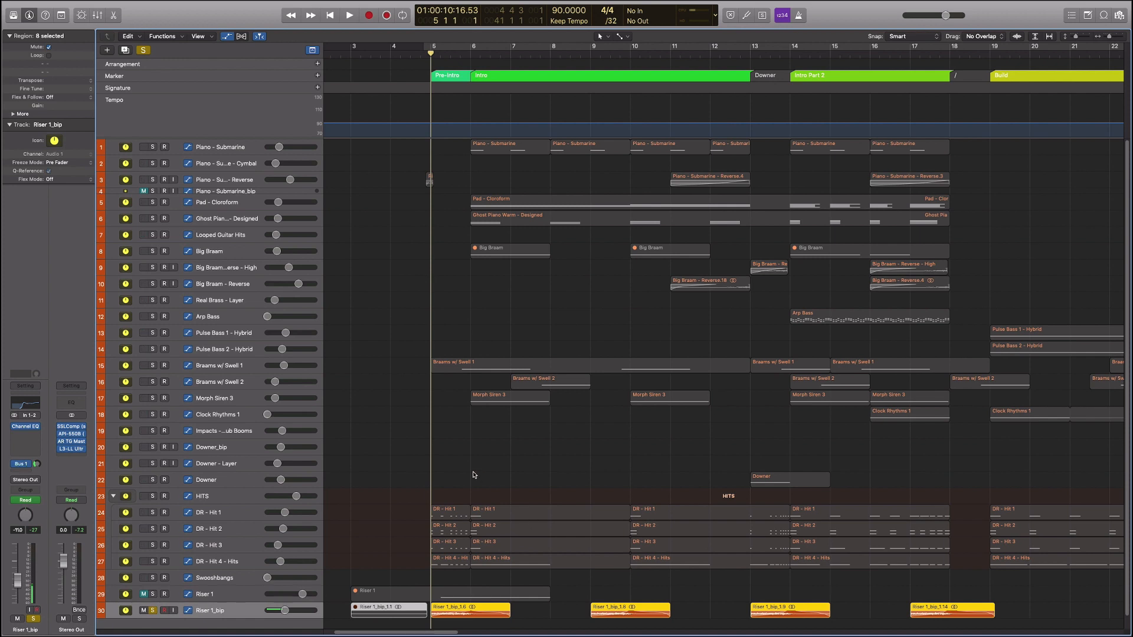
pyautogui.click(451, 464)
pyautogui.click(25, 426)
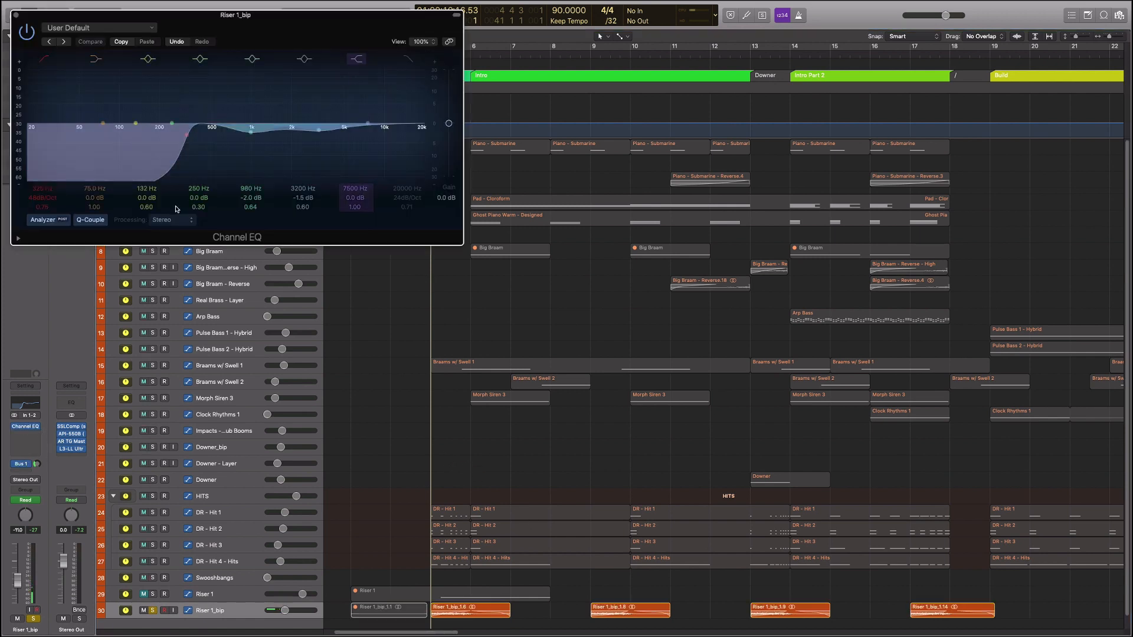
pyautogui.click(15, 17)
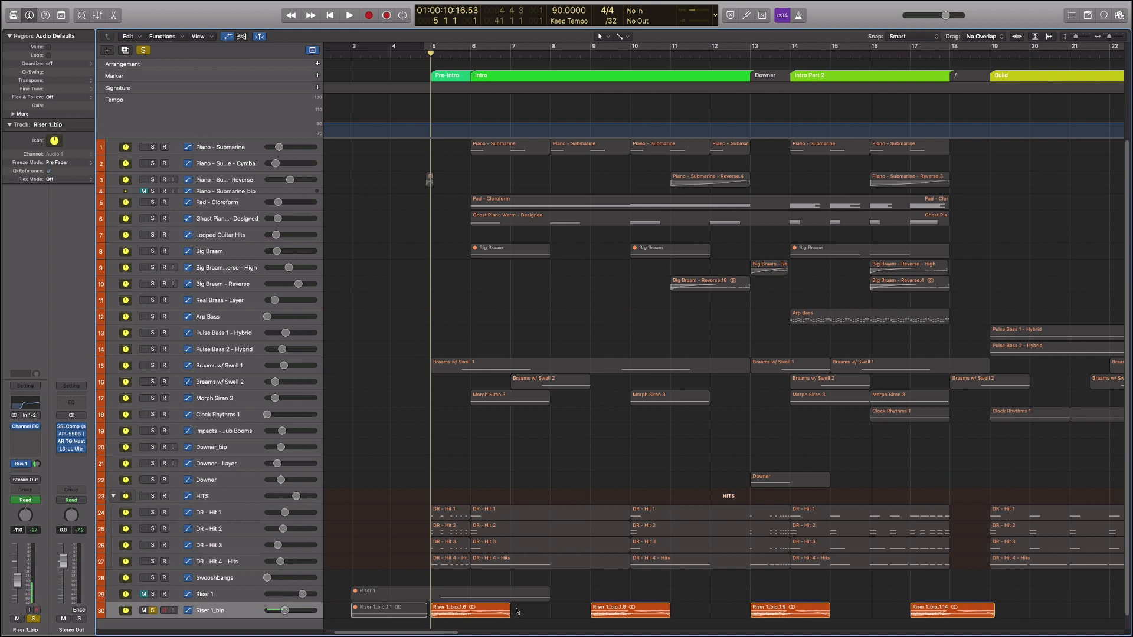
# Bypass the Channel EQ and the Bus 1 send on Riser 1_bip and play it dry from bar 5
pyautogui.click(15, 427)
pyautogui.click(15, 465)
pyautogui.press('space')
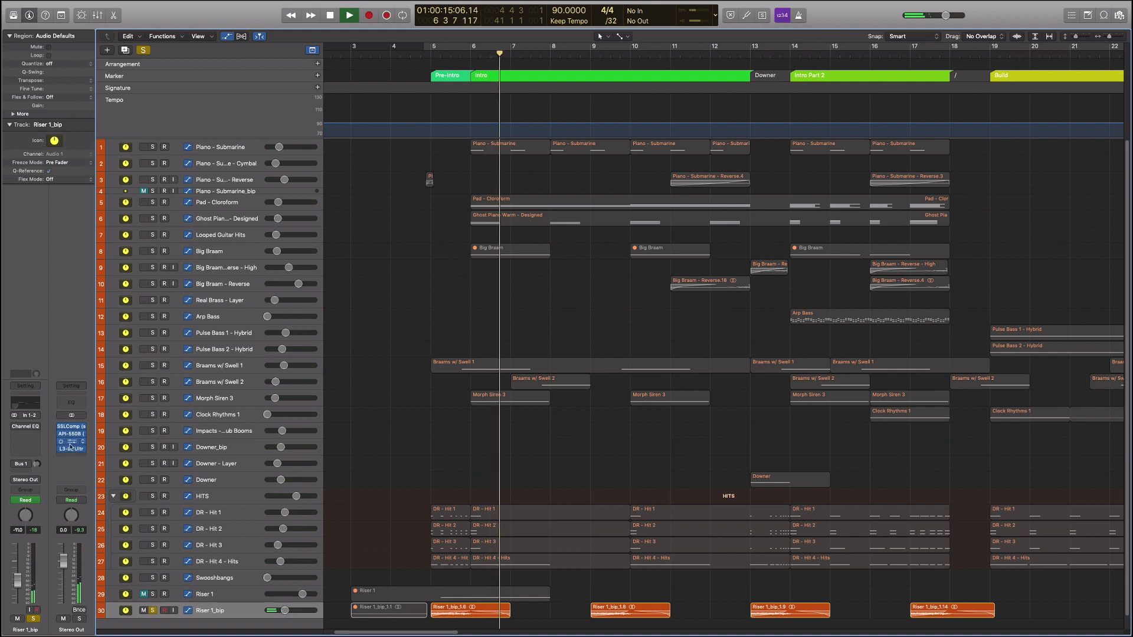
pyautogui.press('space')
# Re-enable the Channel EQ and Bus 1 send on Riser 1_bip, play it from bar 5, stop and unsolo it
pyautogui.click(15, 423)
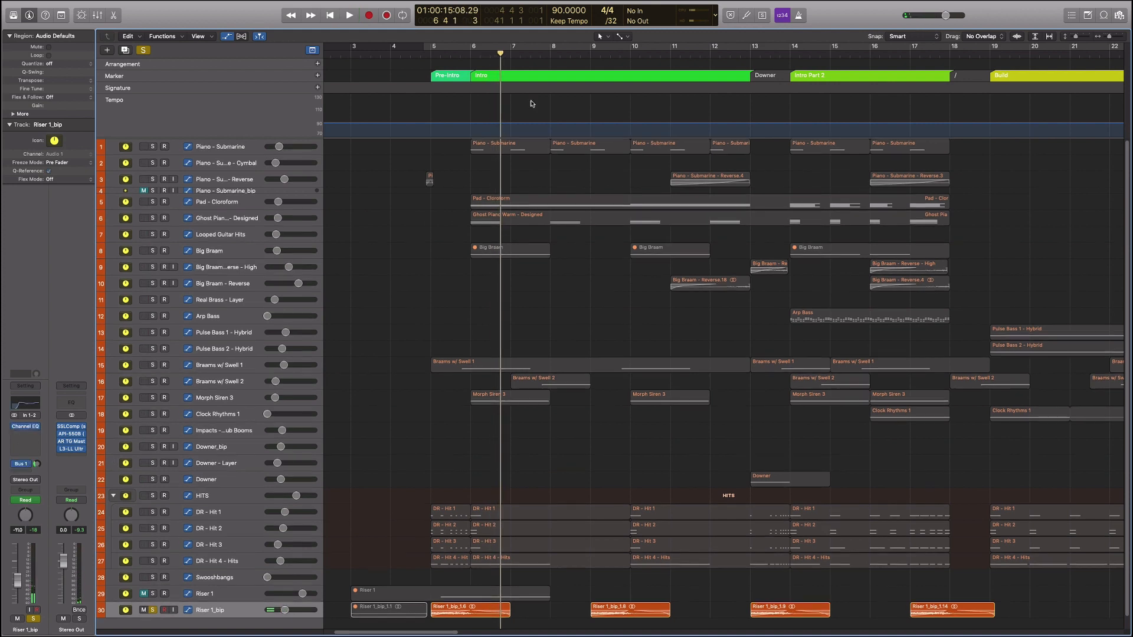
pyautogui.press('space')
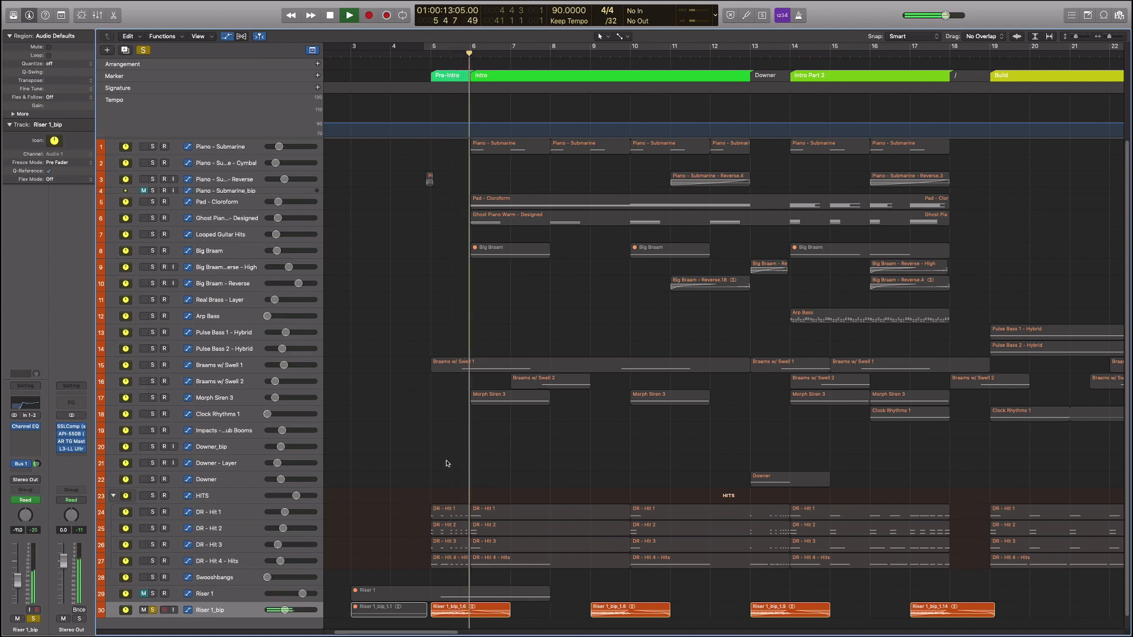
pyautogui.press('space')
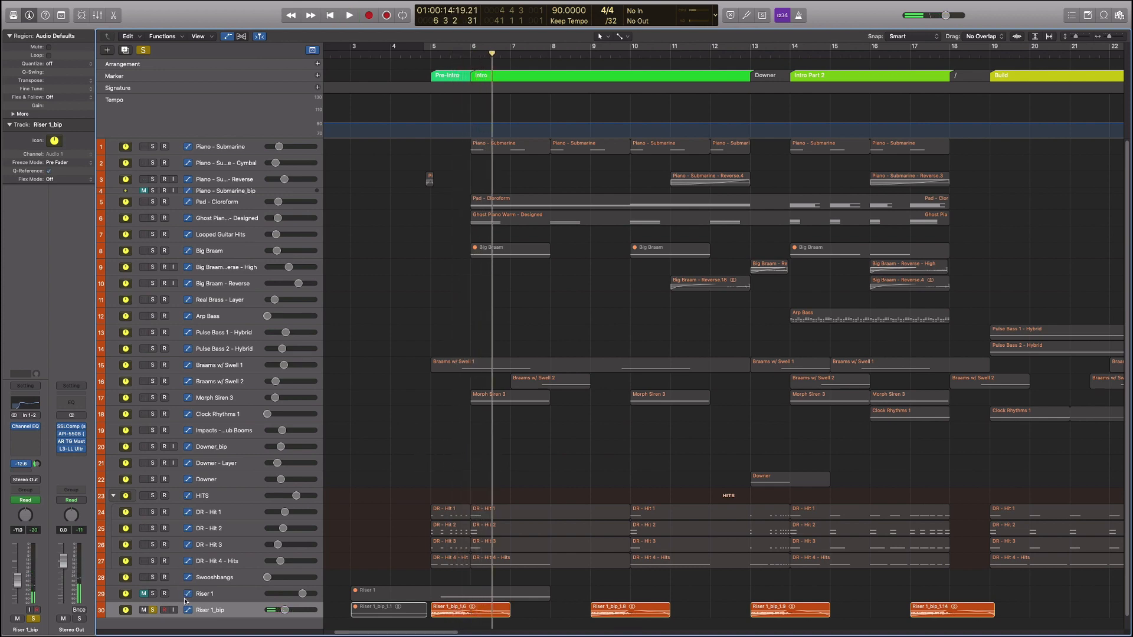
pyautogui.click(153, 610)
# Bring the whole arrangement from Pre-Intro to Ending into view and select the Piano - Submarine track
pyautogui.scroll(-6, 507, 384)
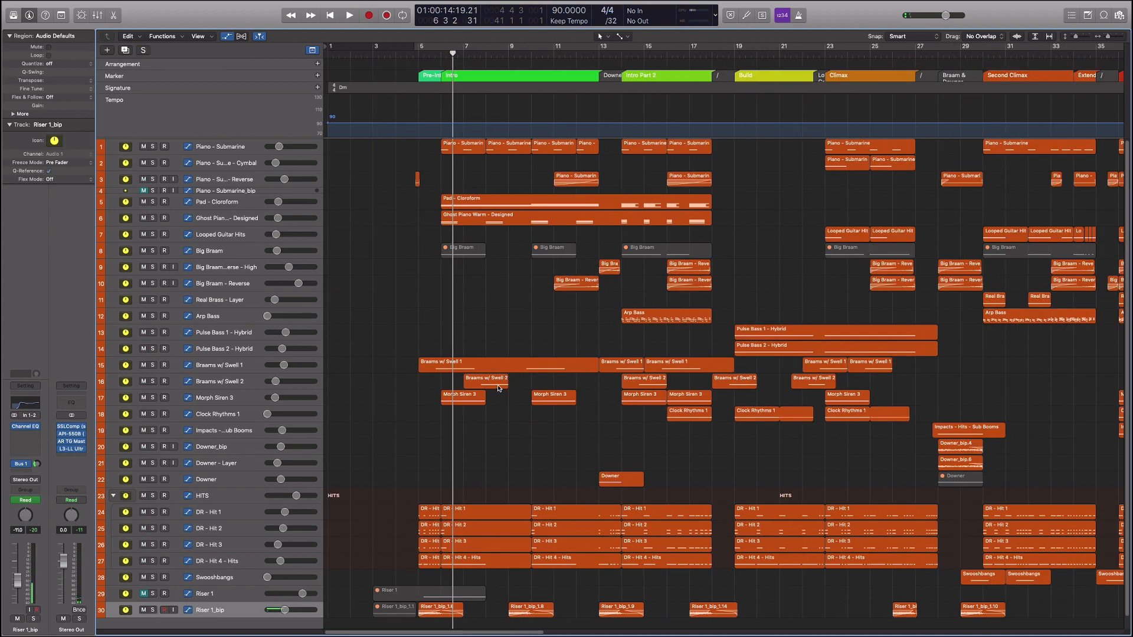
pyautogui.scroll(-4, 494, 387)
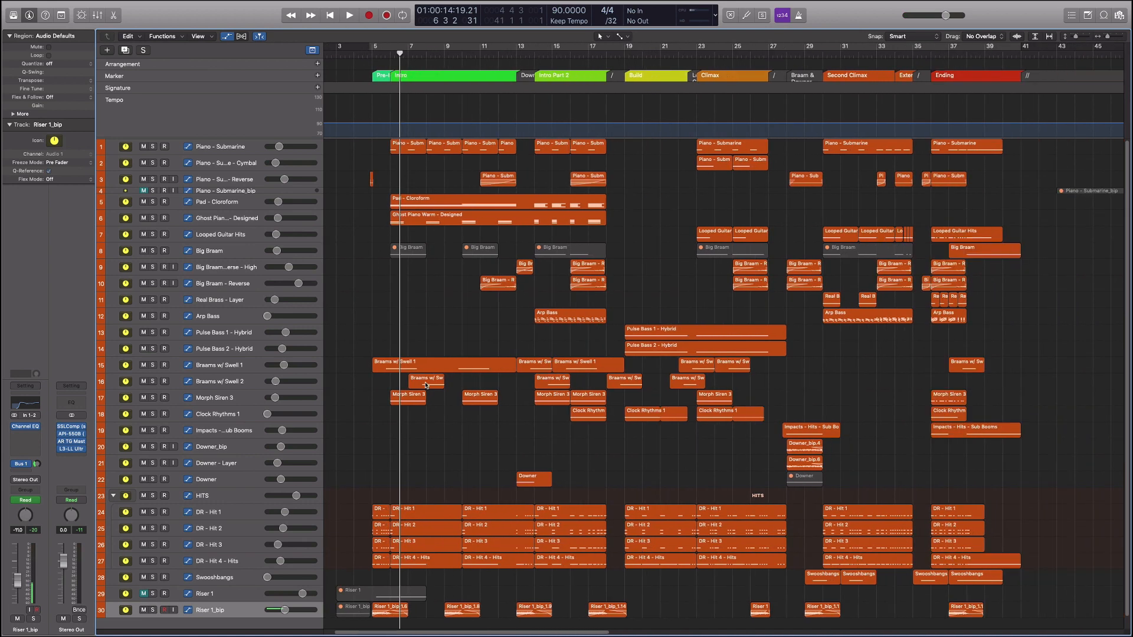
pyautogui.scroll(2, 426, 385)
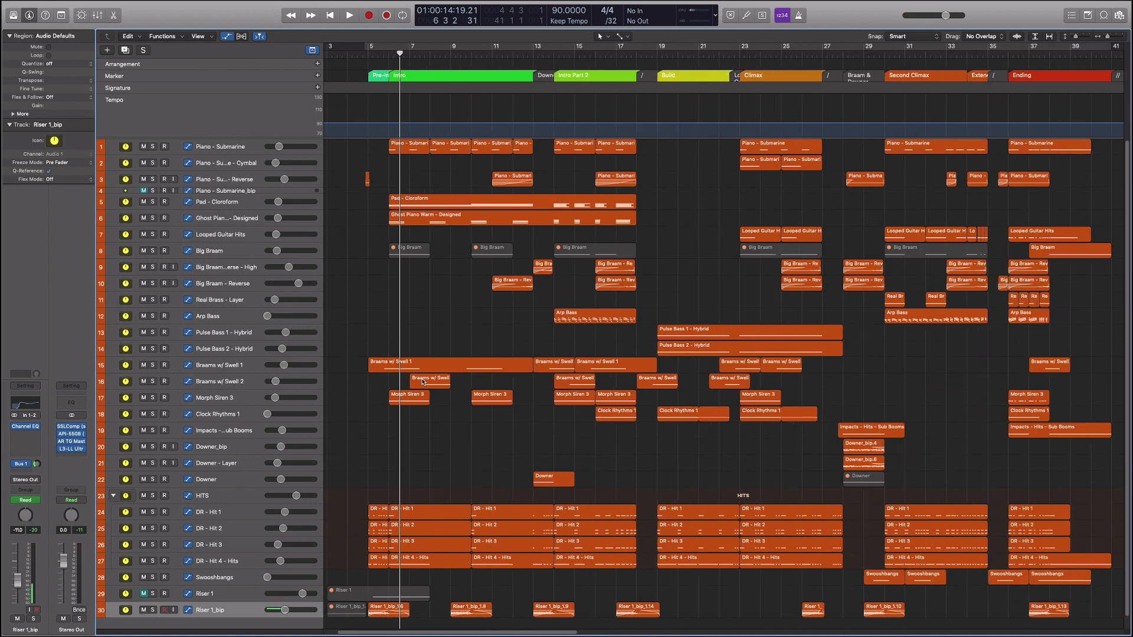
pyautogui.click(248, 146)
pyautogui.click(375, 153)
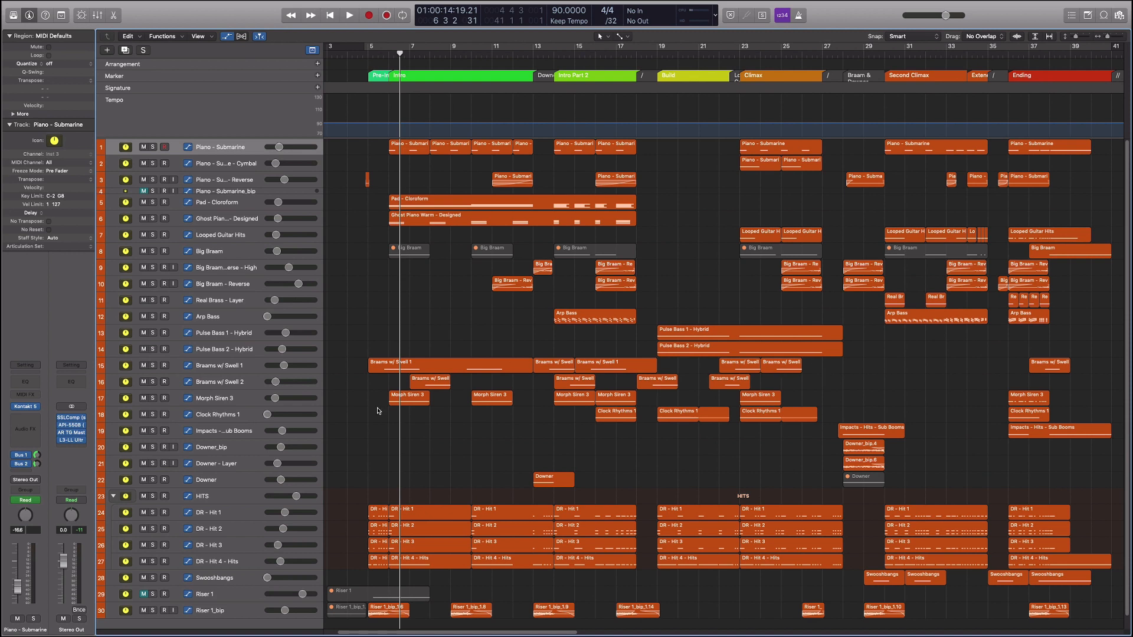
# Examine the impact and downer tracks in turn: Impacts - Hits - Sub Booms, Downer - Layer, Downer_bip and Downer
pyautogui.click(235, 432)
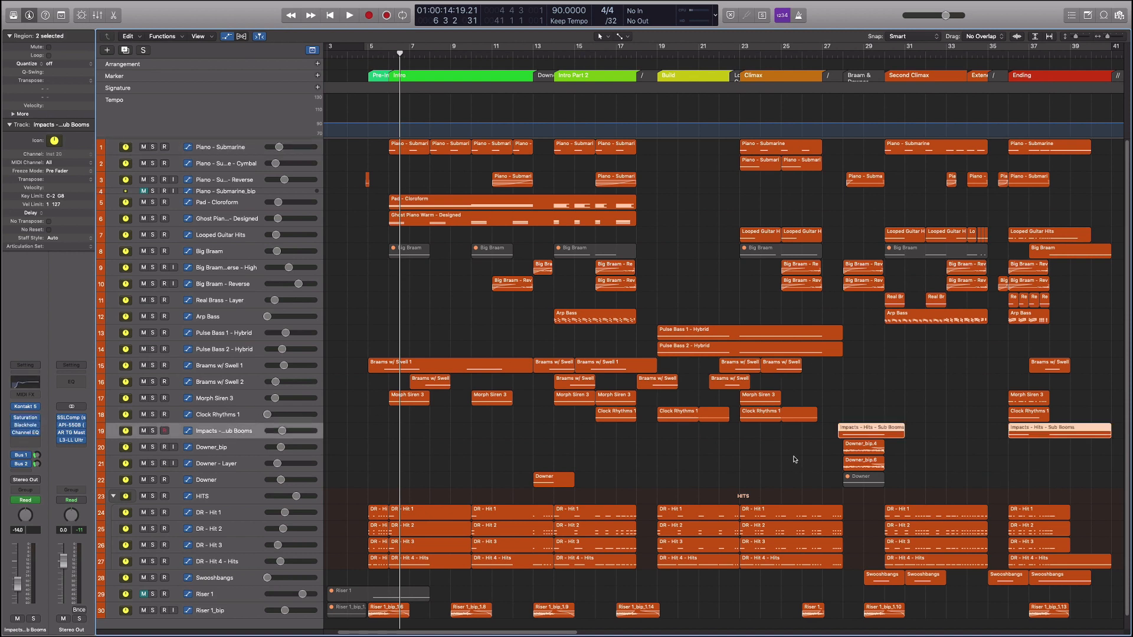
pyautogui.click(857, 457)
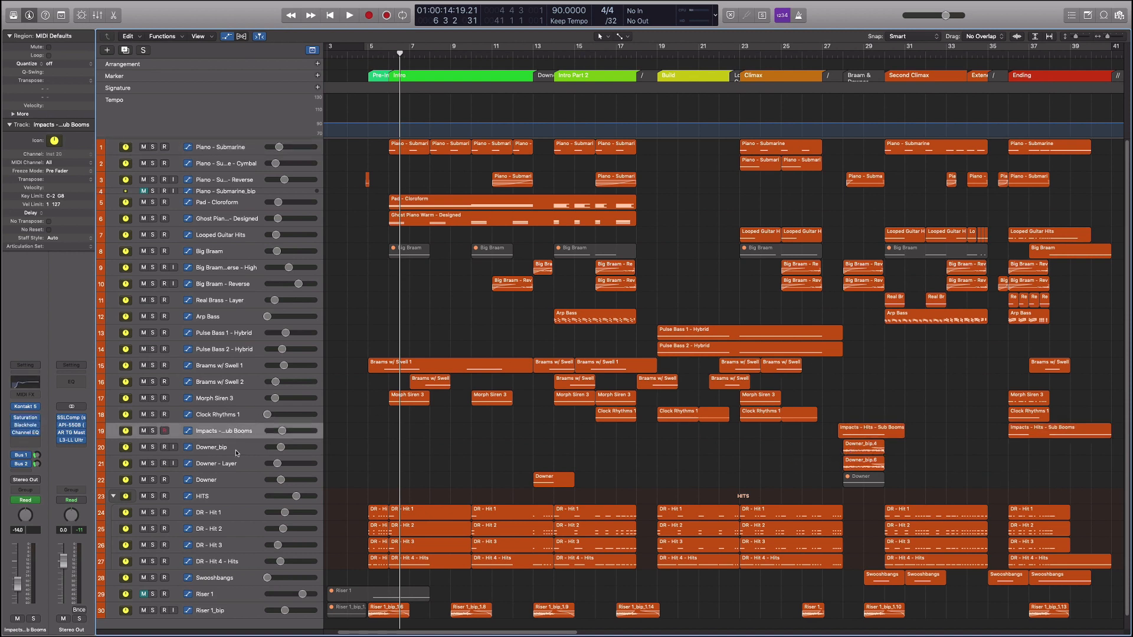
pyautogui.click(269, 447)
pyautogui.click(242, 468)
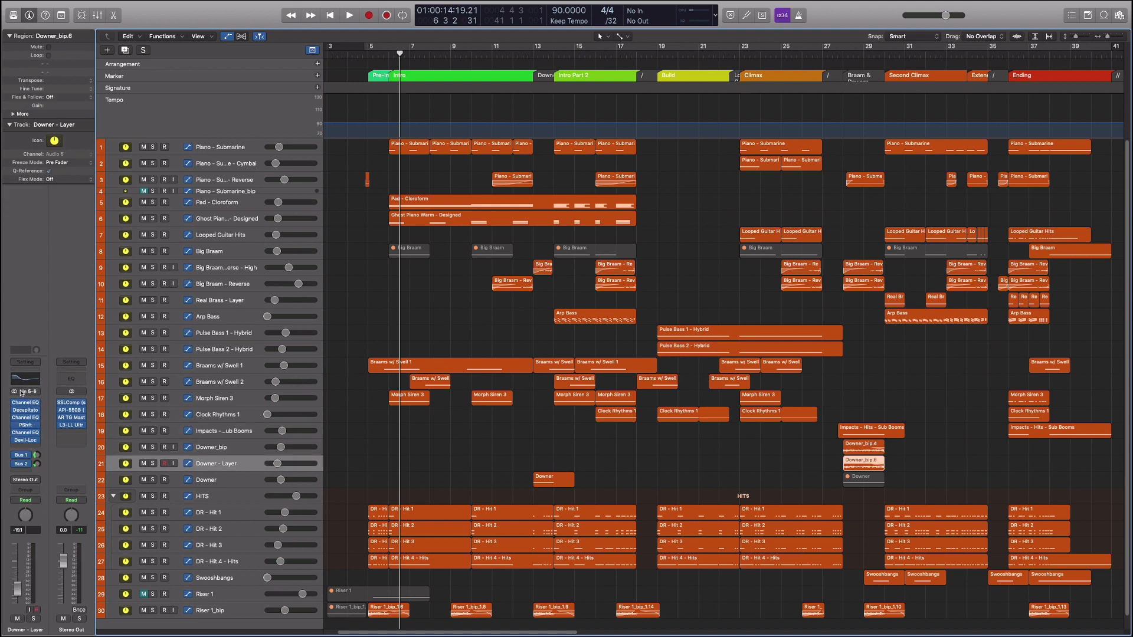
pyautogui.click(863, 447)
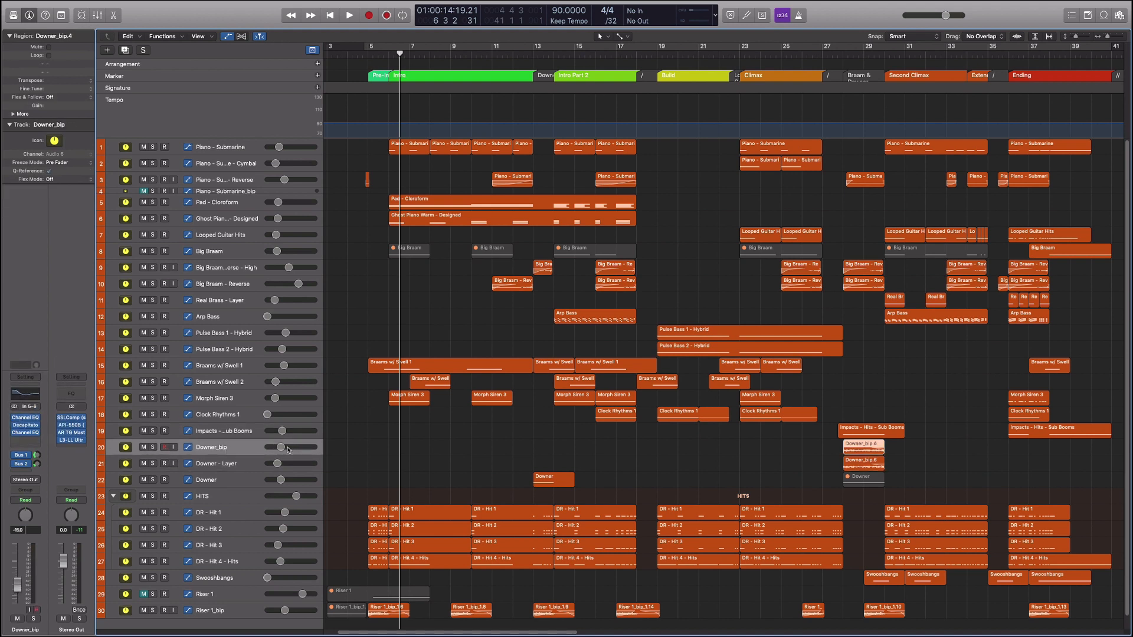
pyautogui.click(834, 447)
pyautogui.click(230, 482)
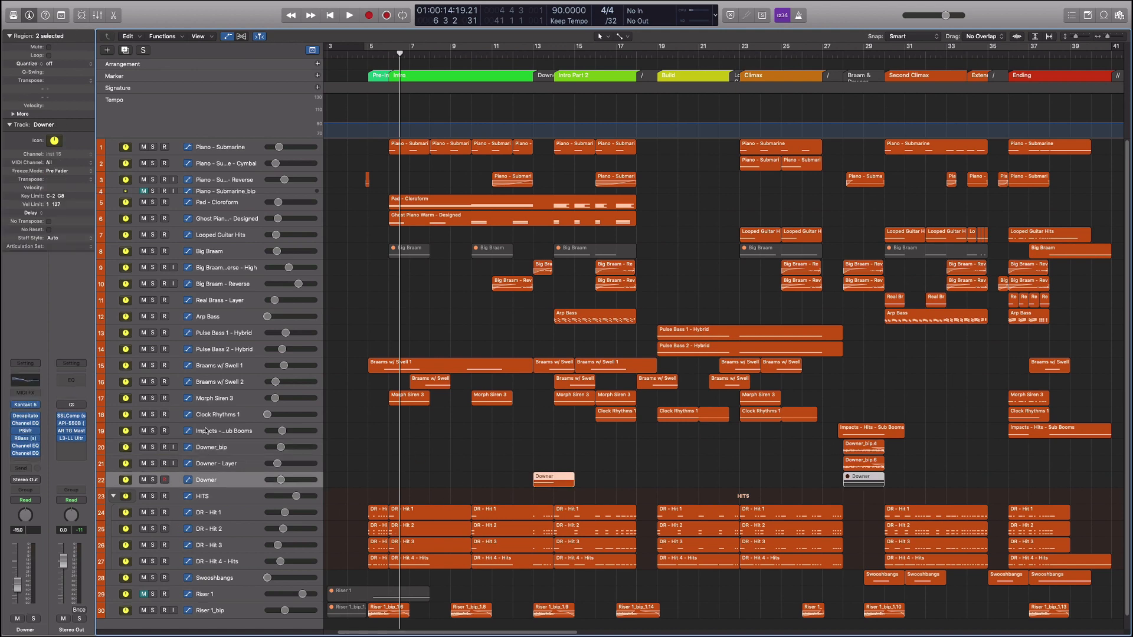
# Open the Harsh Tones instrument on the Downer track, review its list of sounds without changing Harsh Tonal 2, and close it
pyautogui.click(41, 406)
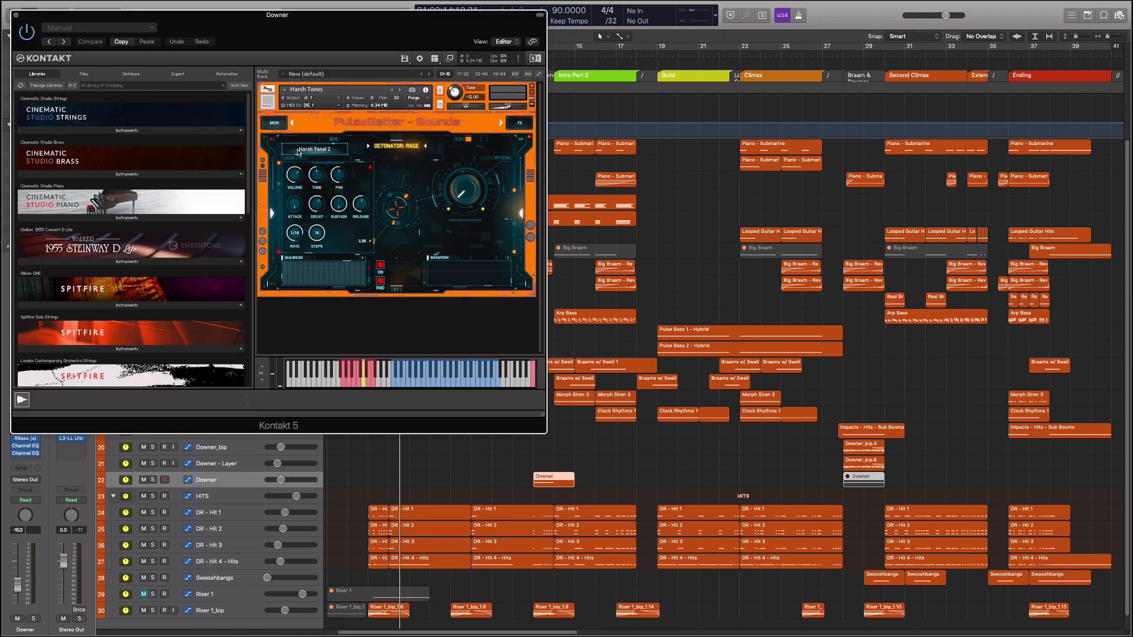
pyautogui.click(298, 151)
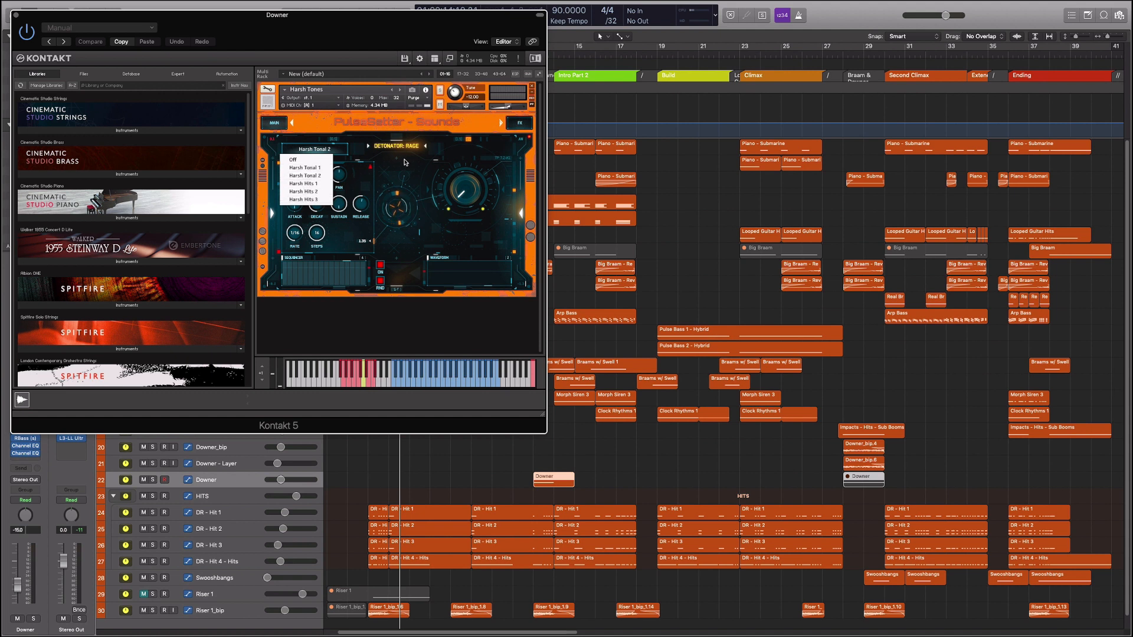
pyautogui.click(405, 163)
pyautogui.click(306, 150)
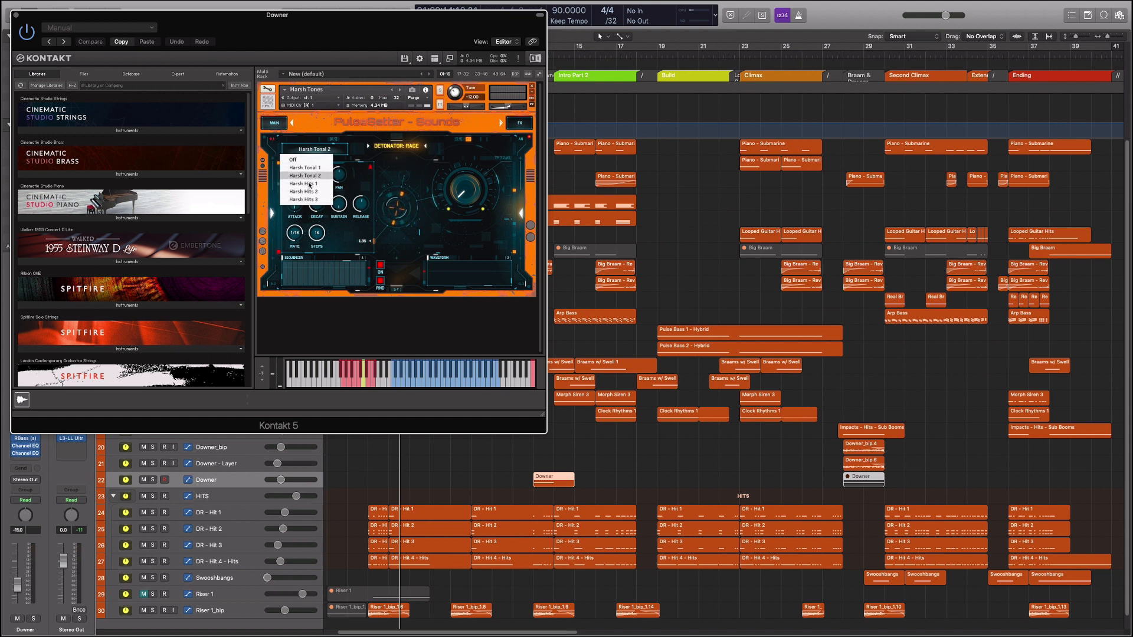
pyautogui.click(426, 167)
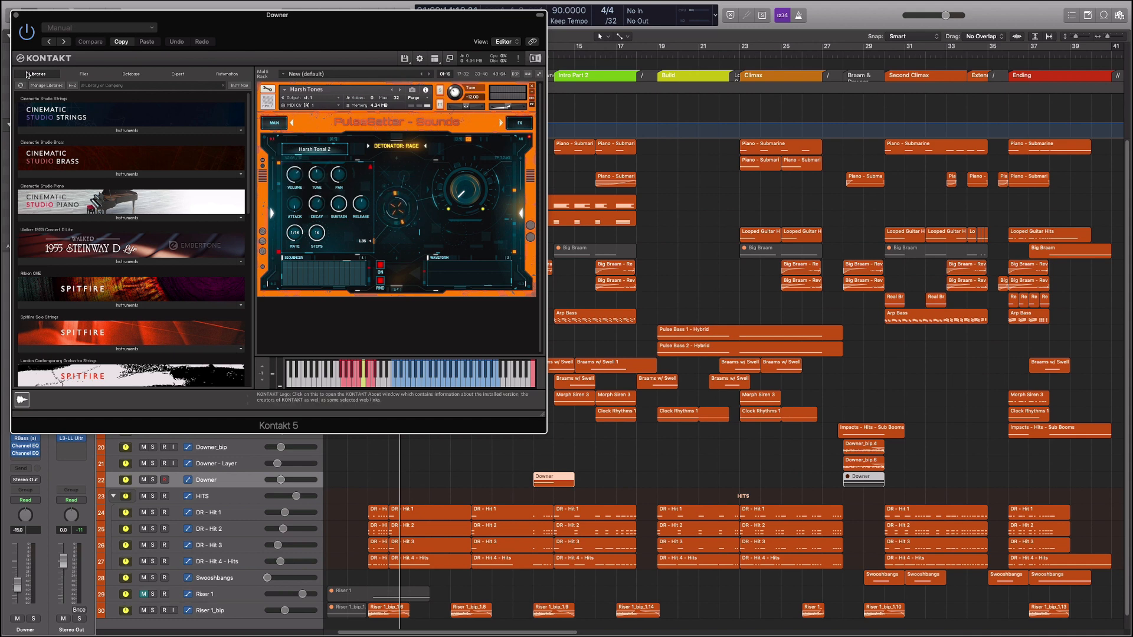
pyautogui.click(16, 15)
pyautogui.click(595, 475)
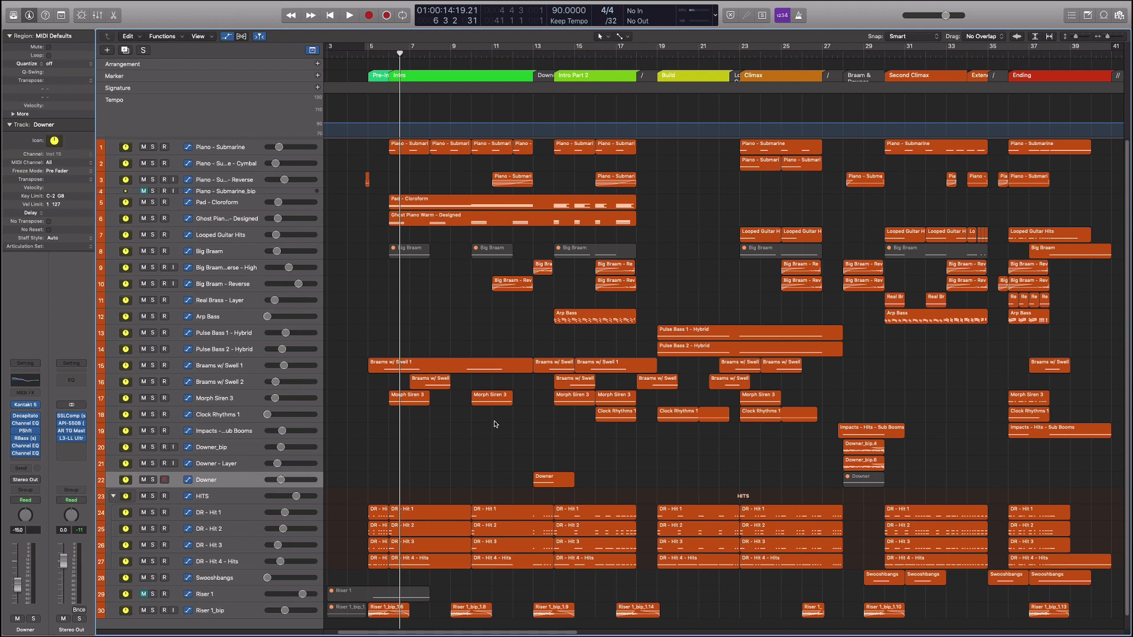
# Select the Piano - Submarine track and review the arrangement's sections through to the Ending
pyautogui.click(237, 147)
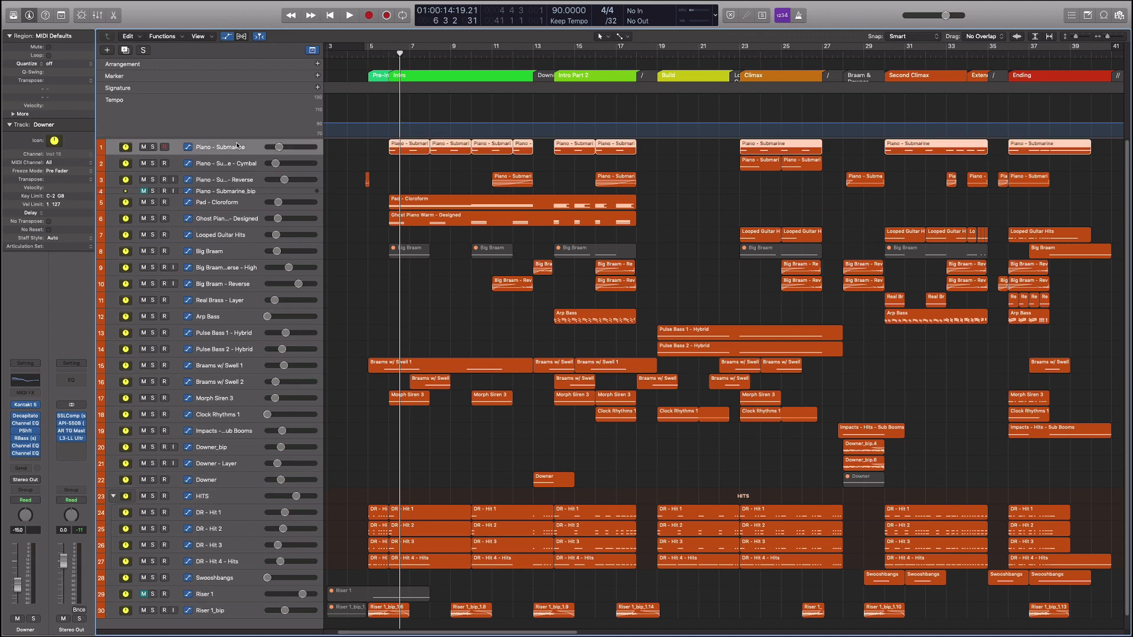
pyautogui.click(670, 146)
pyautogui.hscroll(2, 670, 155)
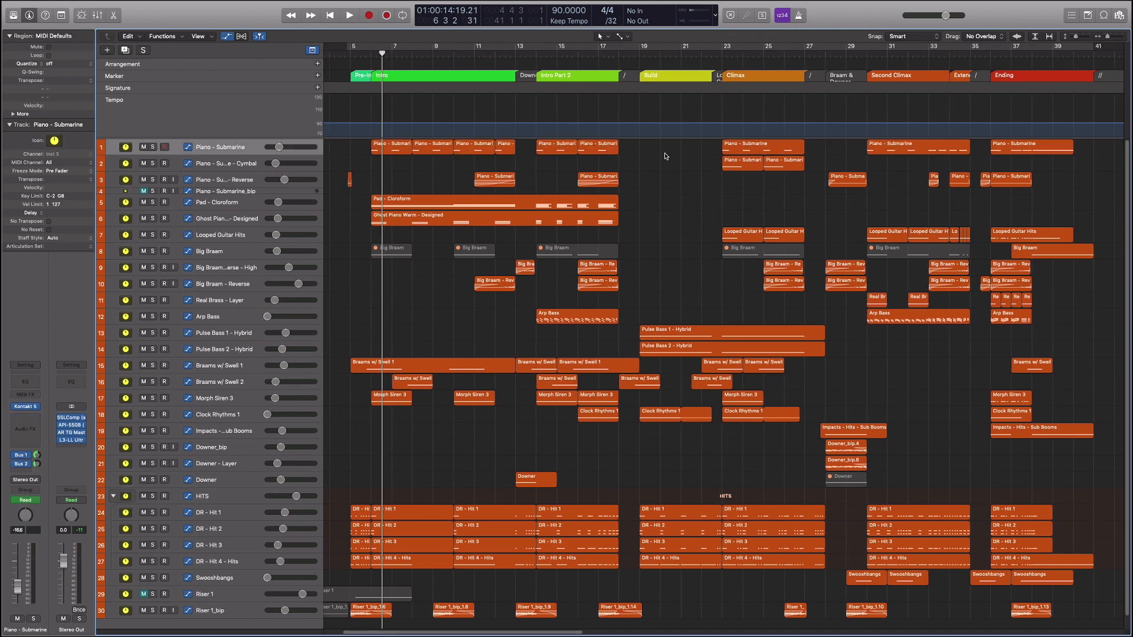
pyautogui.hscroll(-1, 655, 152)
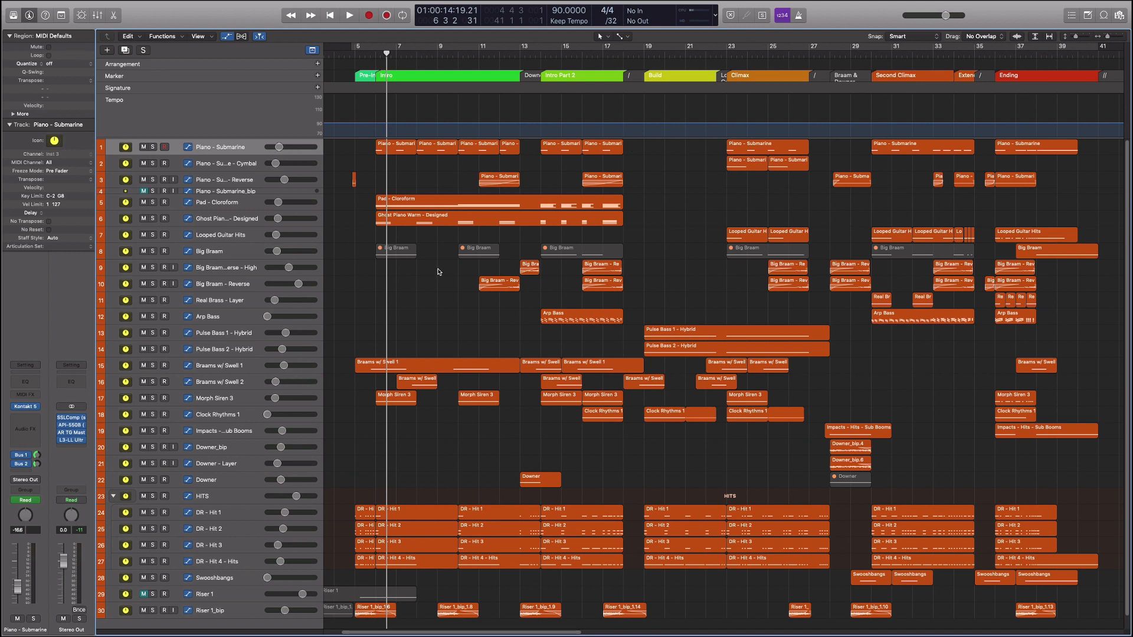
# Solo the Ghost Piano Warm - Designed track and play it from bar 6 with its effects
pyautogui.click(252, 218)
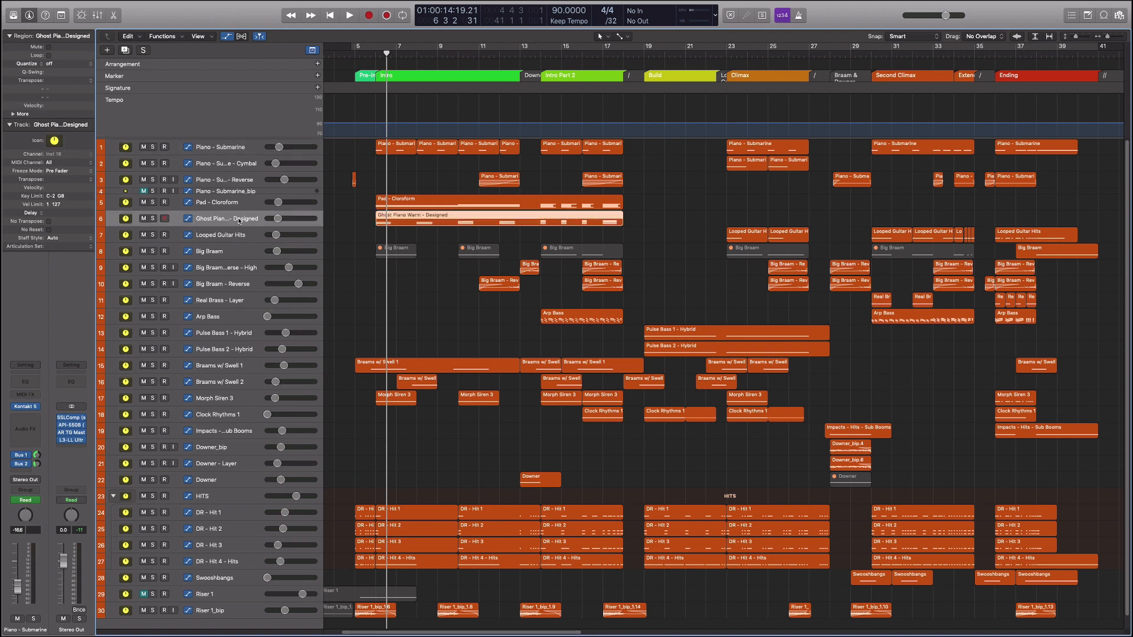
pyautogui.press('s')
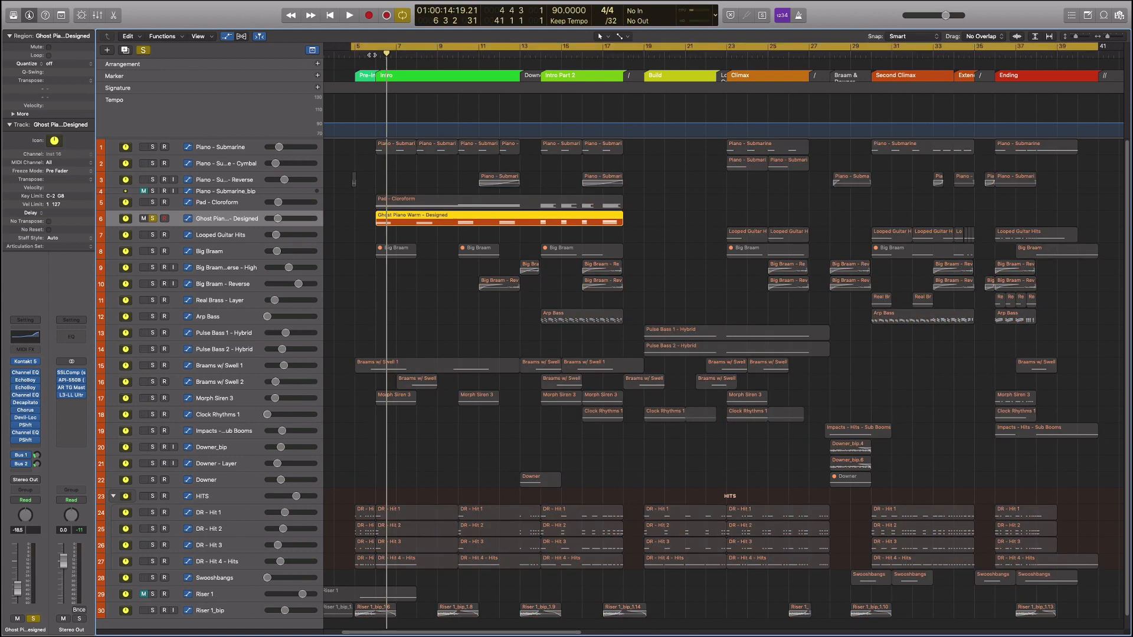
pyautogui.click(376, 59)
pyautogui.press('space')
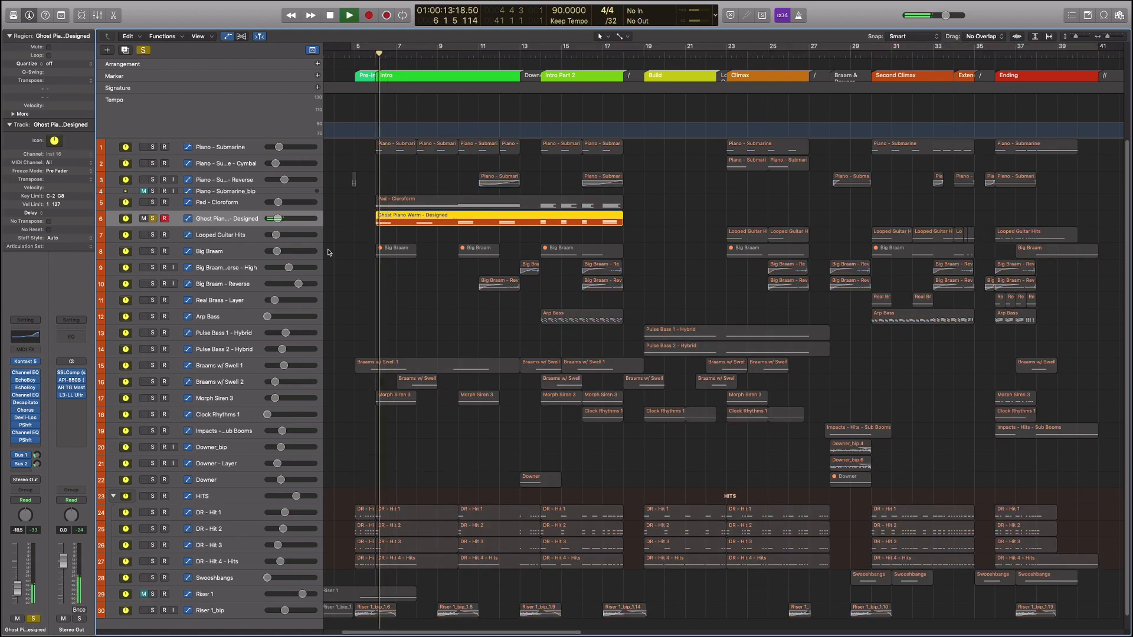
pyautogui.click(414, 236)
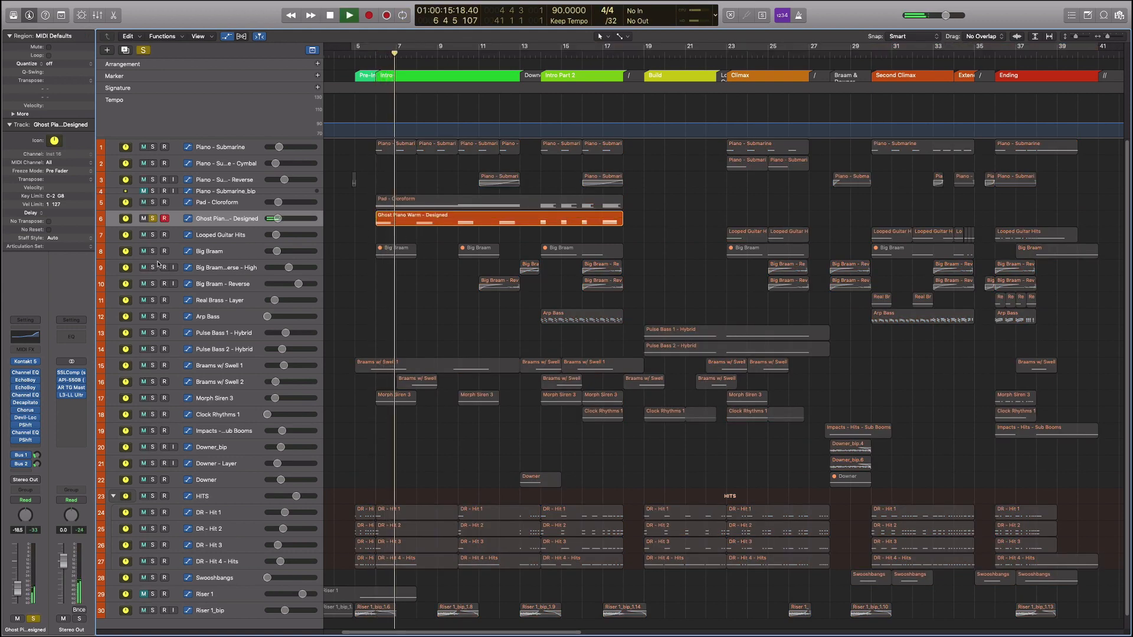
# Show the track automation, bypass the inserts on Ghost Piano Warm - Designed and play it from bar 6
pyautogui.press('a')
pyautogui.press('a')
pyautogui.press('space')
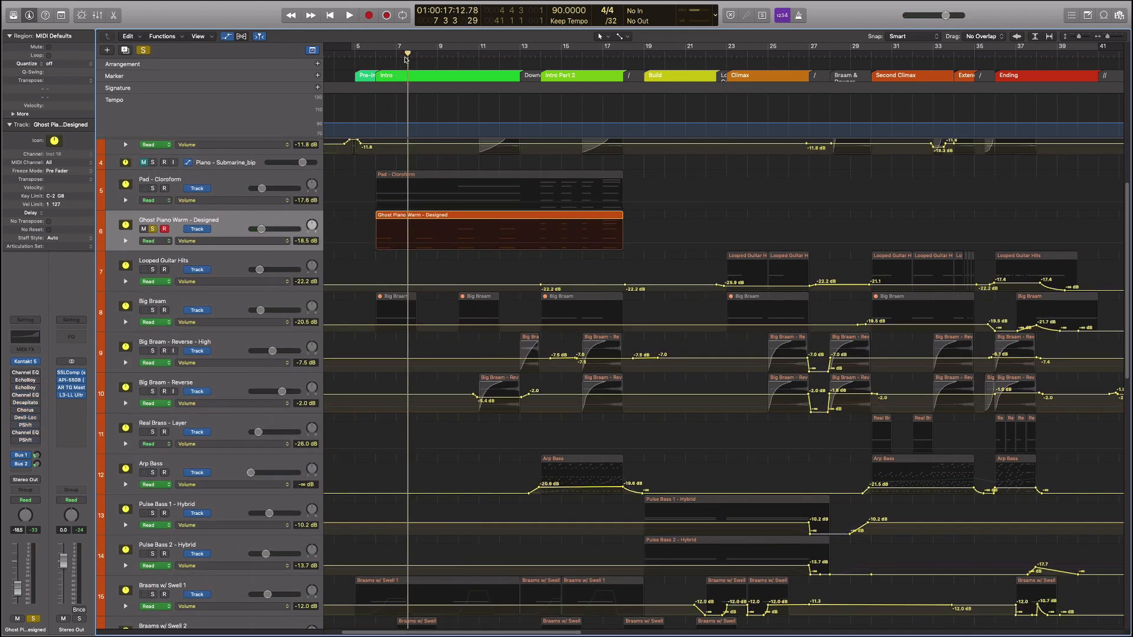
pyautogui.click(374, 56)
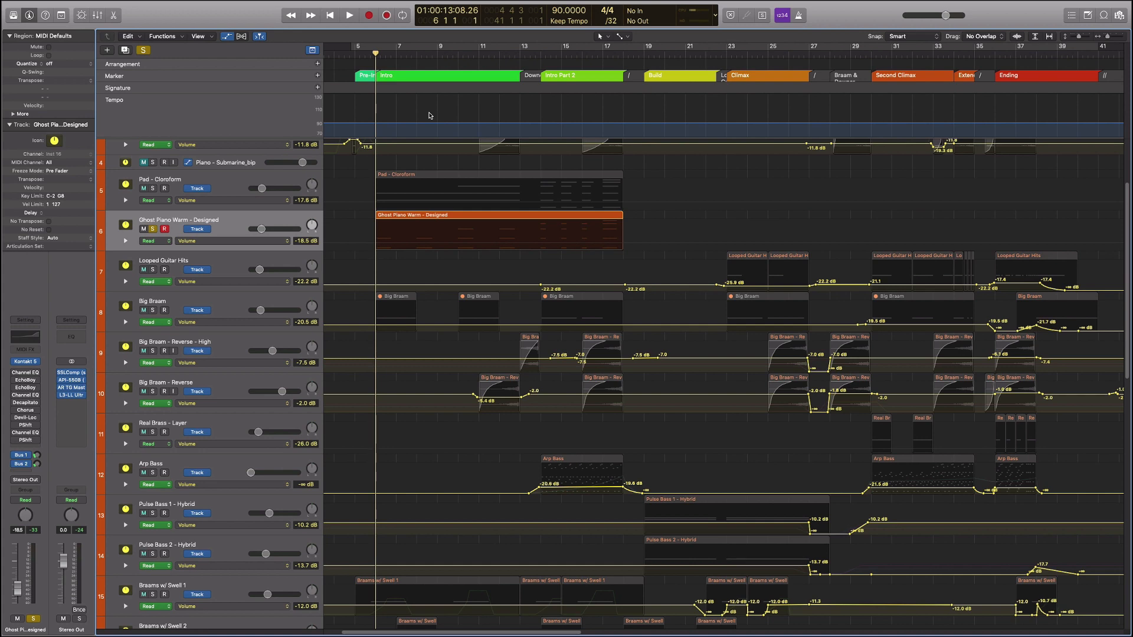
pyautogui.press('space')
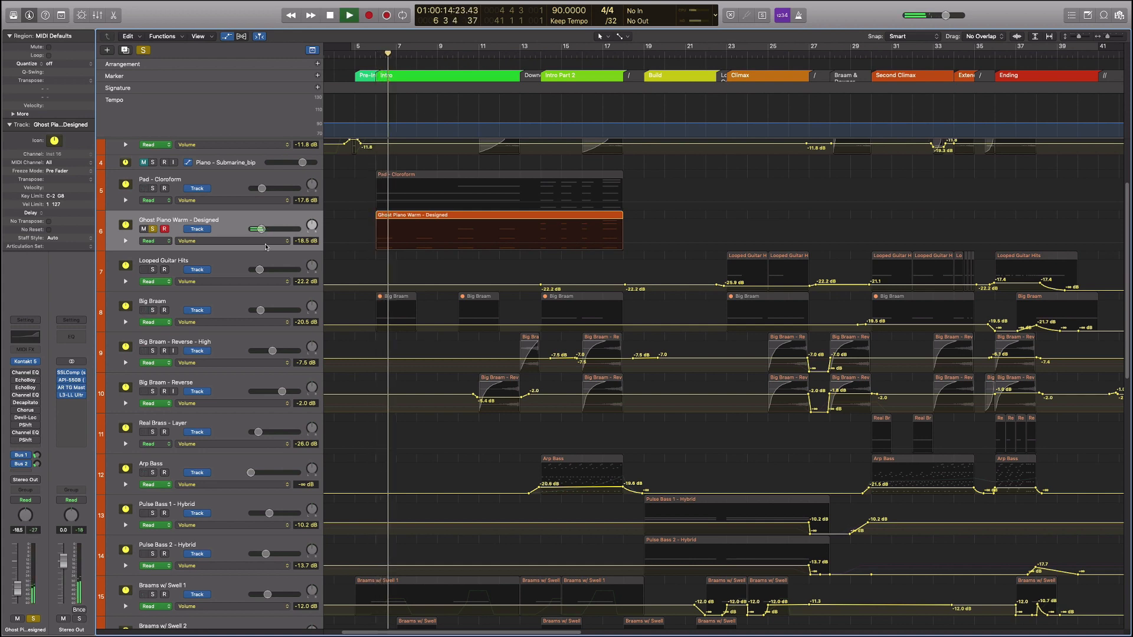
# View the Trailer Piano Ghost Warm instrument in Kontakt, re-enable the track's insert effects and close the instrument window
pyautogui.click(25, 361)
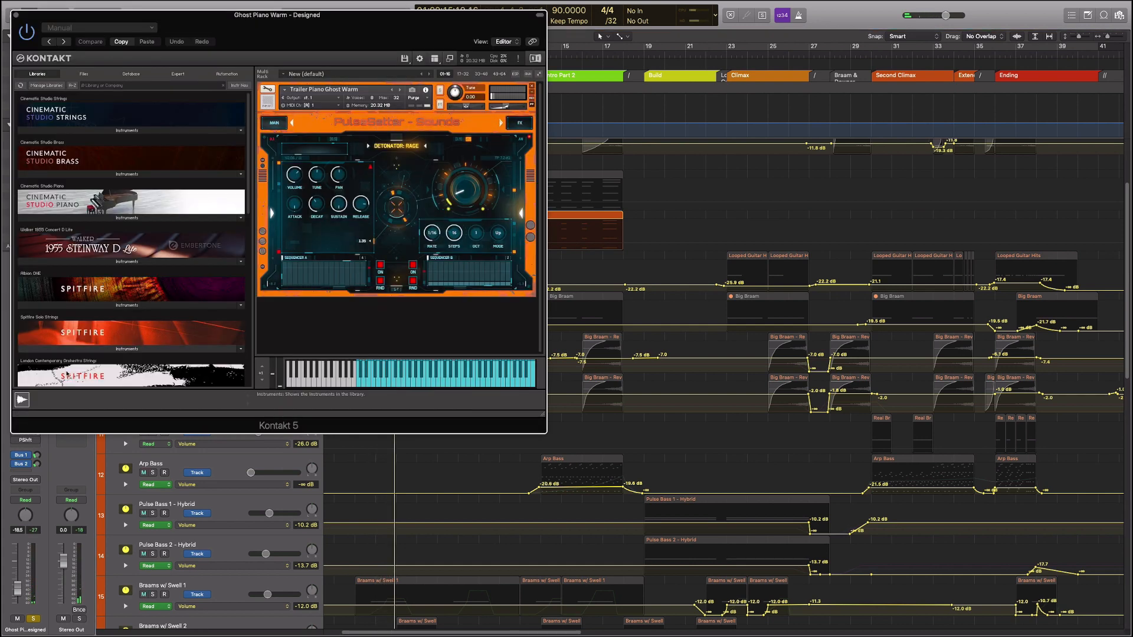
pyautogui.moveTo(254, 26); pyautogui.dragTo(410, 24)
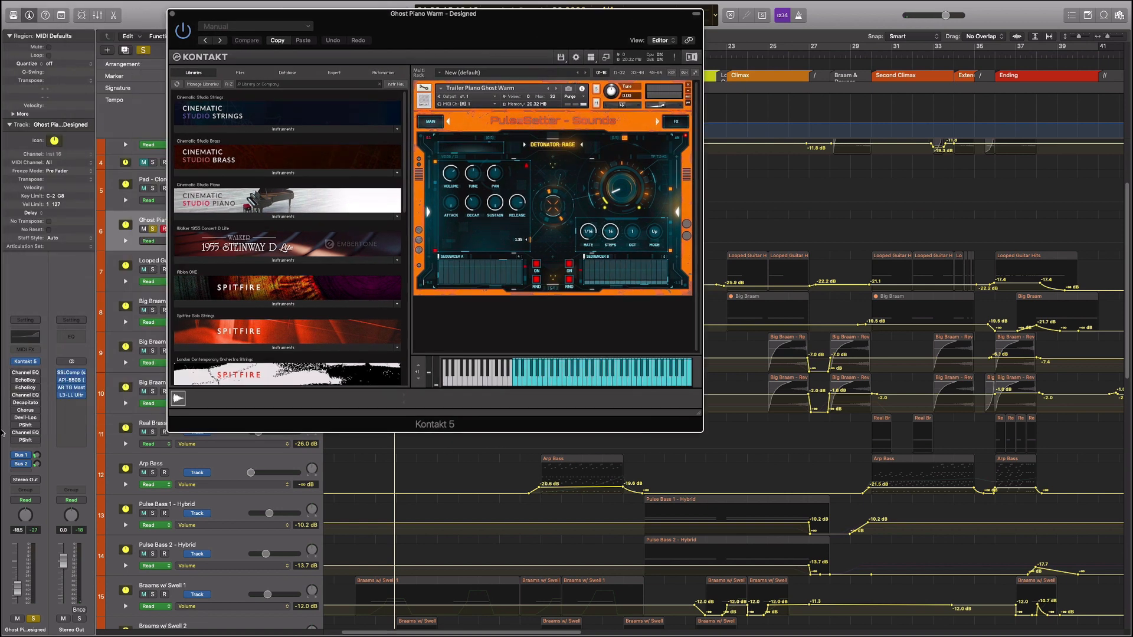
pyautogui.click(16, 374)
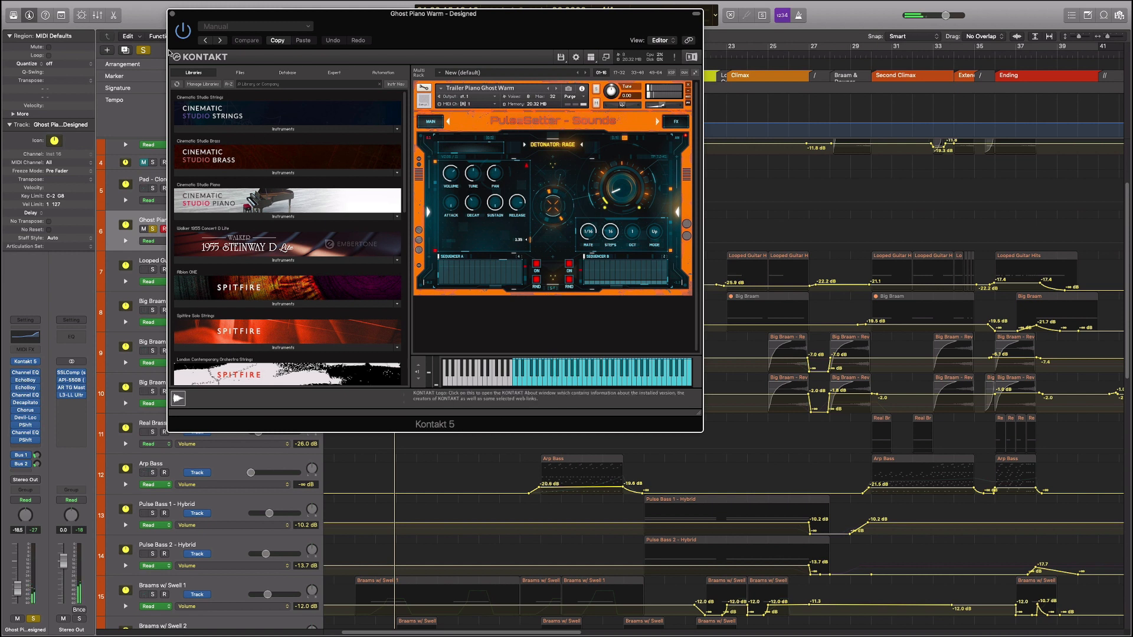
pyautogui.click(173, 14)
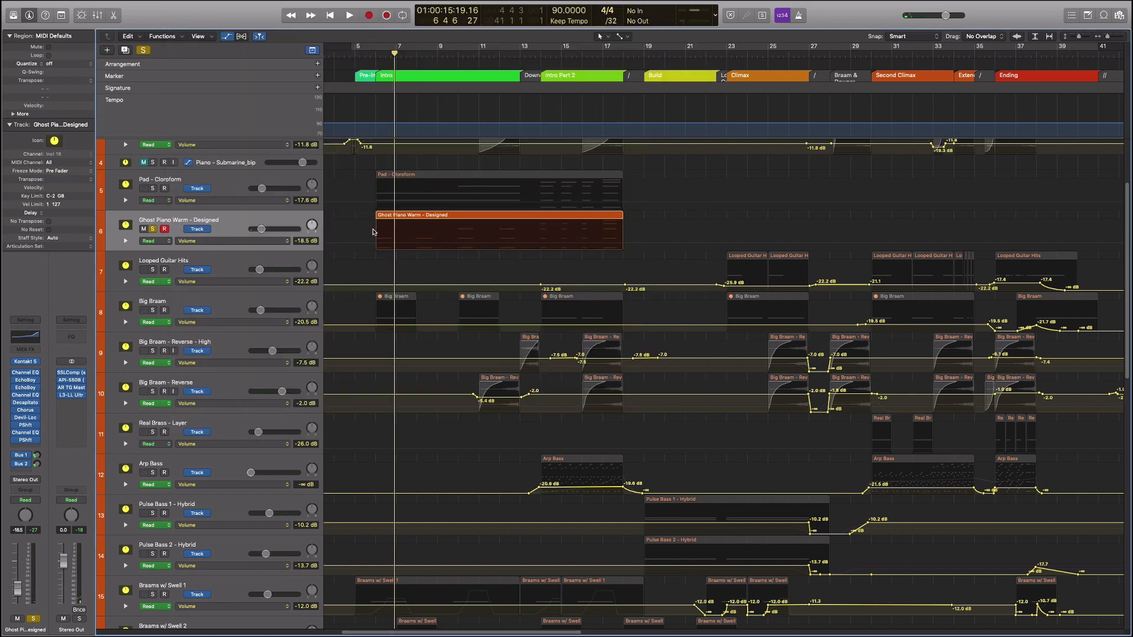
# Unsolo the Ghost Piano Warm - Designed track and hide the track automation
pyautogui.click(152, 229)
pyautogui.press('super+a')
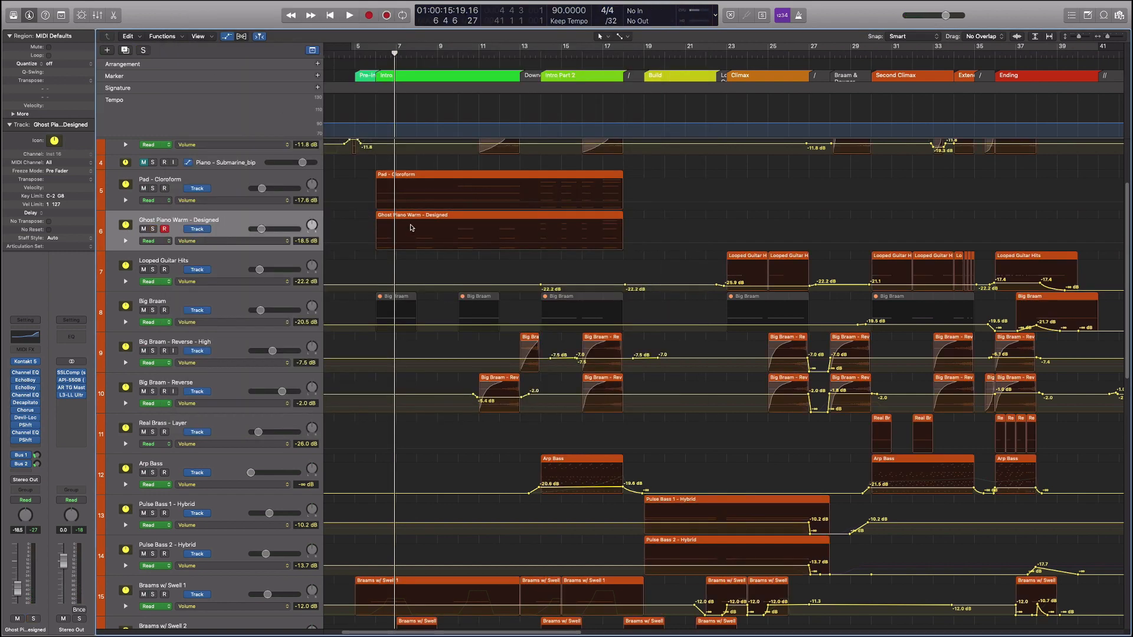
pyautogui.press('a')
# Fit all 30 tracks into the view and select the Piano - Submarine track
pyautogui.scroll(-5, 369, 178)
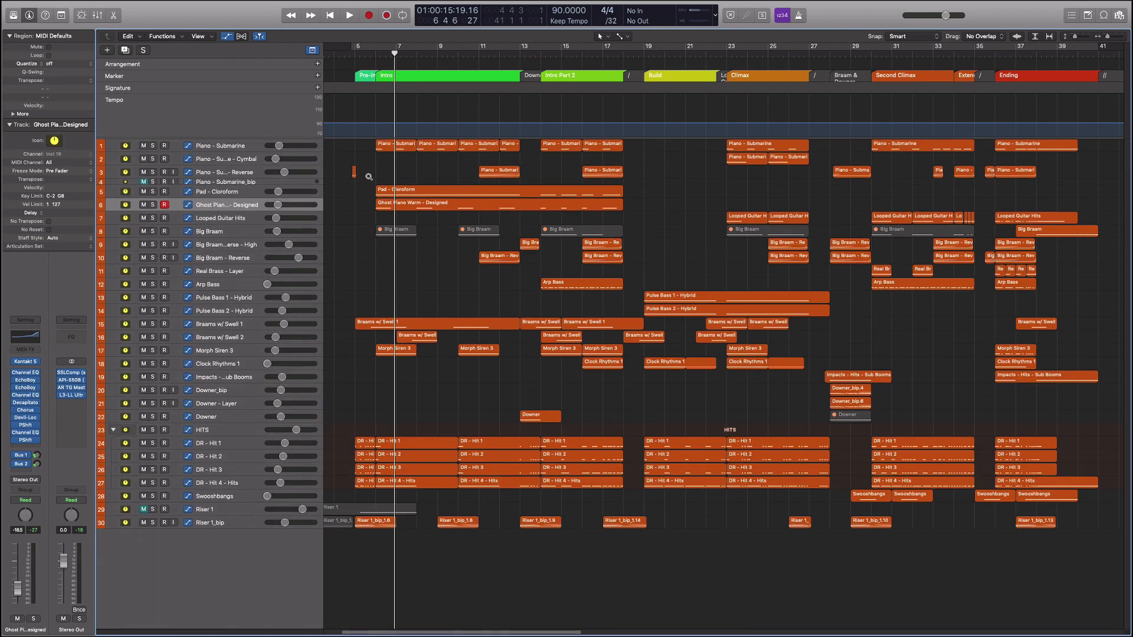
pyautogui.scroll(2, 368, 177)
pyautogui.click(223, 146)
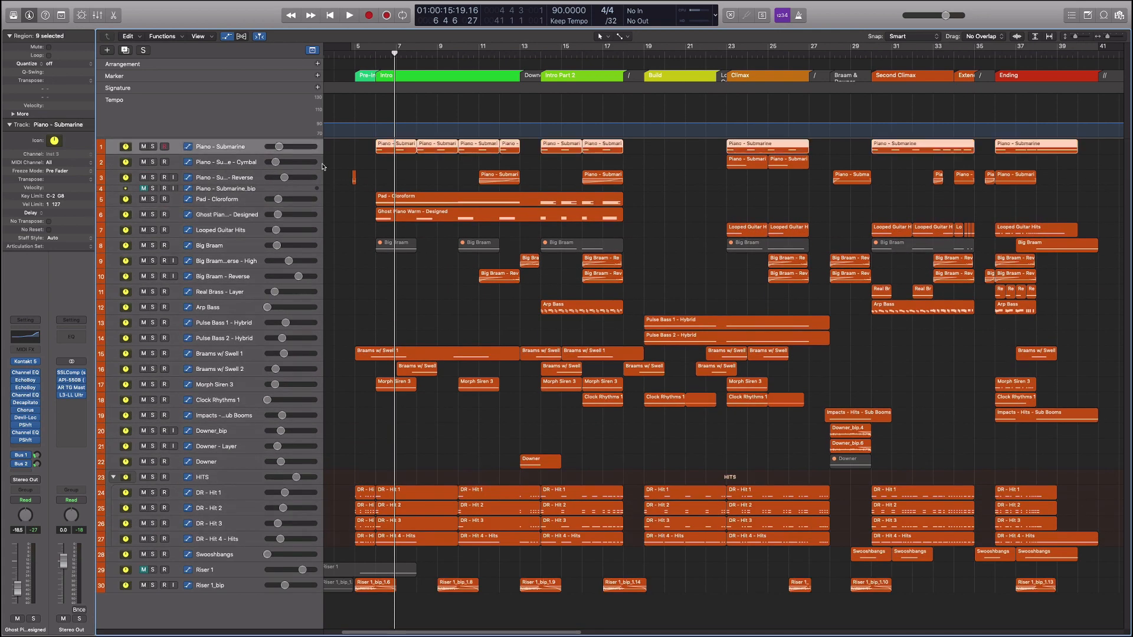
pyautogui.click(383, 162)
pyautogui.scroll(2, 384, 160)
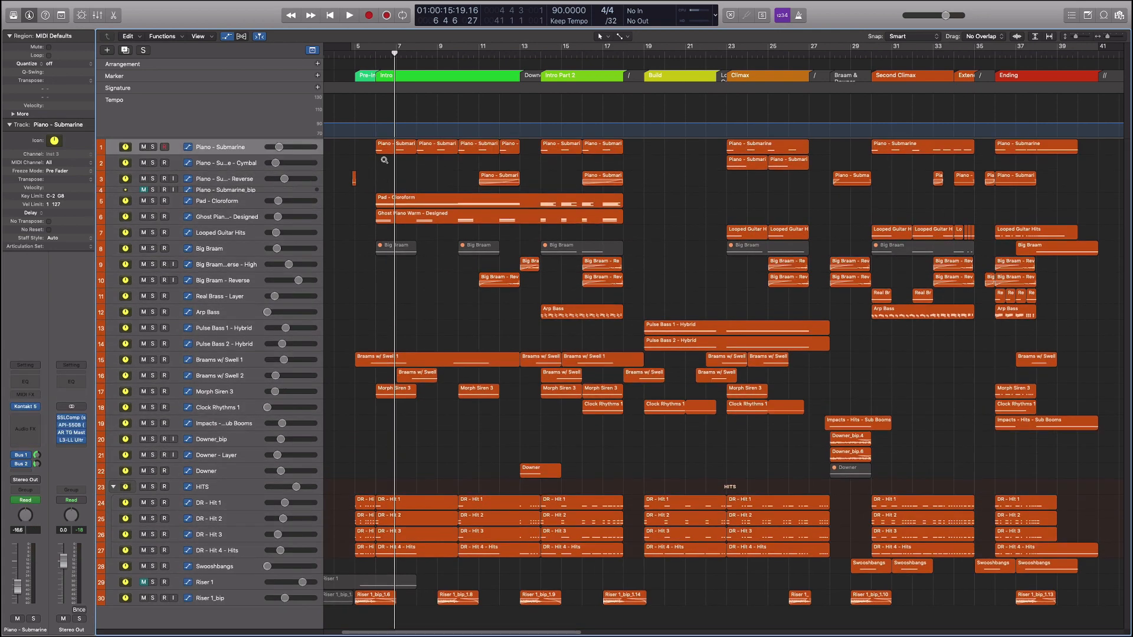